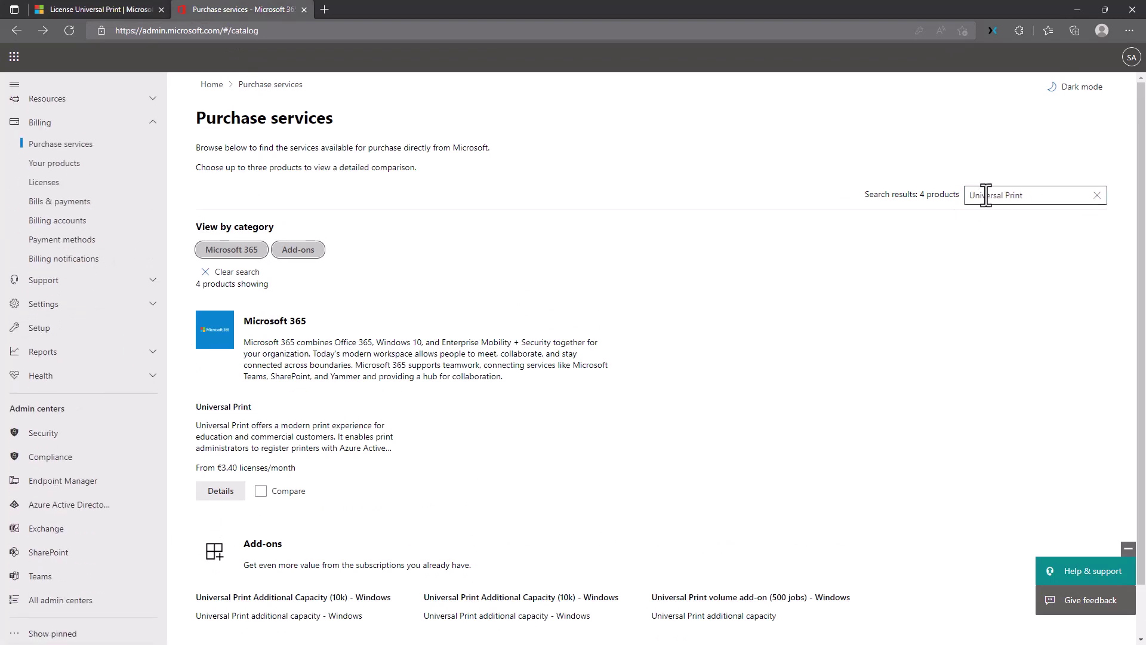
Step: Read the Universal Print product name and description in Purchase services
{"action": "left_click_drag", "start_coordinate": [968, 195], "coordinate": [1041, 195]}
{"action": "scroll", "coordinate": [529, 354], "scroll_direction": "down", "scroll_amount": 1}
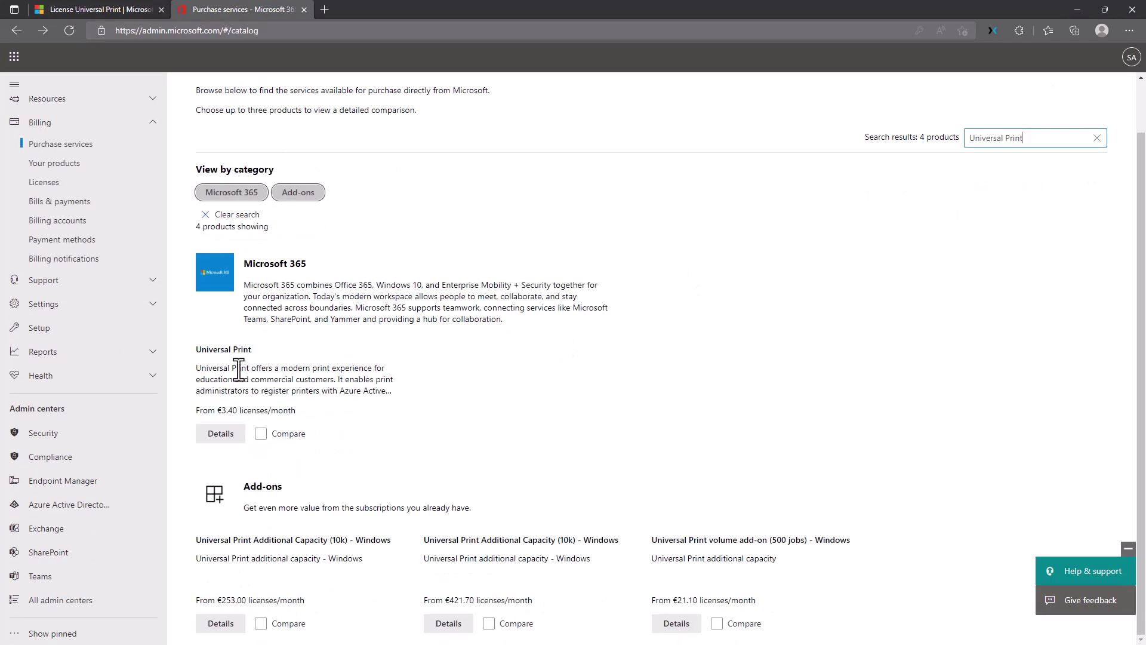
{"action": "left_click_drag", "start_coordinate": [202, 366], "coordinate": [282, 391]}
{"action": "left_click_drag", "start_coordinate": [210, 367], "coordinate": [266, 370]}
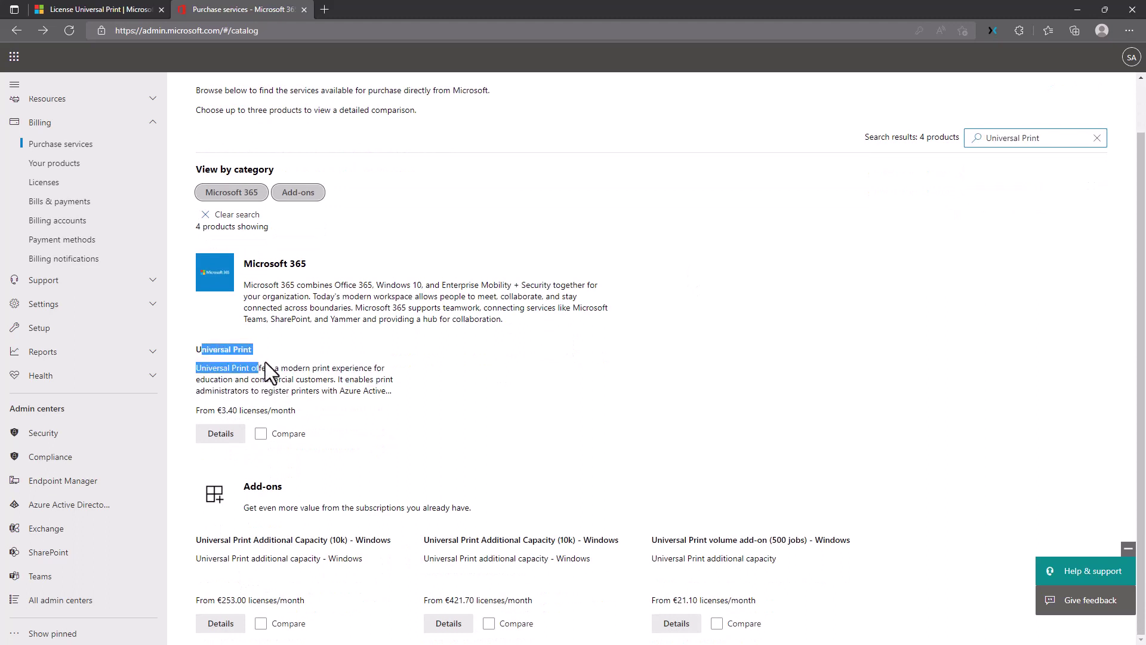
{"action": "left_click", "coordinate": [257, 406]}
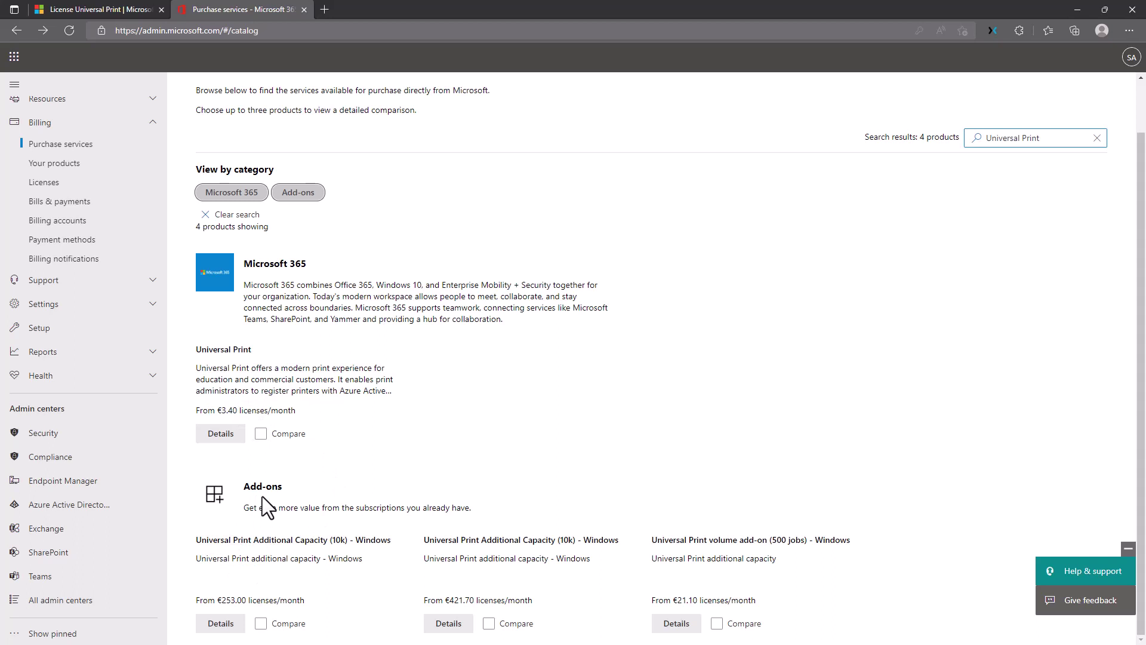
Step: Review the add-on descriptions and the first add-on's 253.00 price
{"action": "left_click_drag", "start_coordinate": [198, 544], "coordinate": [532, 566]}
{"action": "left_click", "coordinate": [532, 566]}
{"action": "left_click_drag", "start_coordinate": [196, 540], "coordinate": [605, 553]}
{"action": "left_click", "coordinate": [583, 564]}
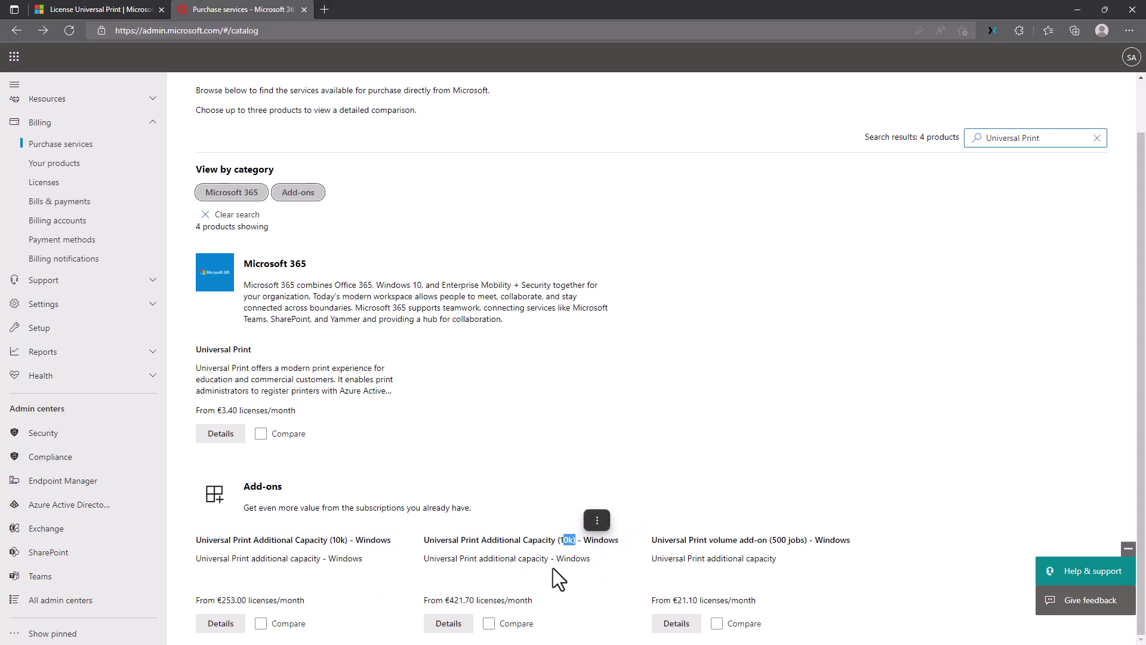
{"action": "double_click", "coordinate": [230, 603]}
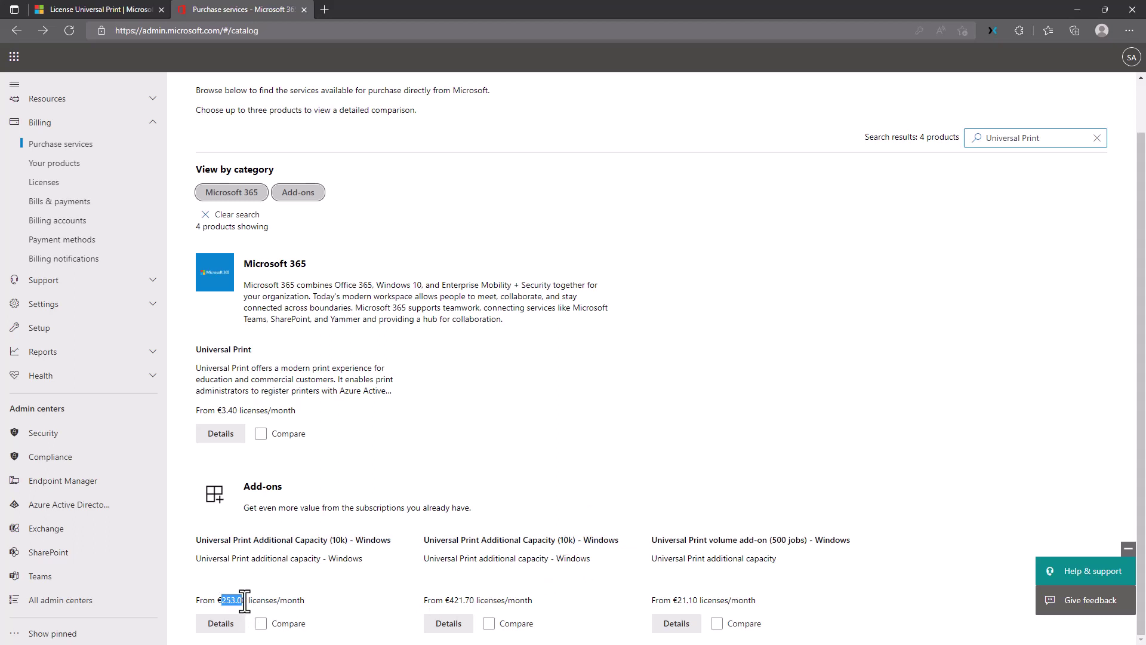
{"action": "left_click", "coordinate": [503, 604]}
Step: Compare the second add-on's details, its 500 jobs figure and €21.10 price
{"action": "left_click_drag", "start_coordinate": [504, 603], "coordinate": [401, 600]}
{"action": "left_click", "coordinate": [349, 596]}
{"action": "left_click", "coordinate": [751, 598]}
{"action": "double_click", "coordinate": [777, 541]}
{"action": "left_click", "coordinate": [698, 622]}
{"action": "double_click", "coordinate": [675, 600]}
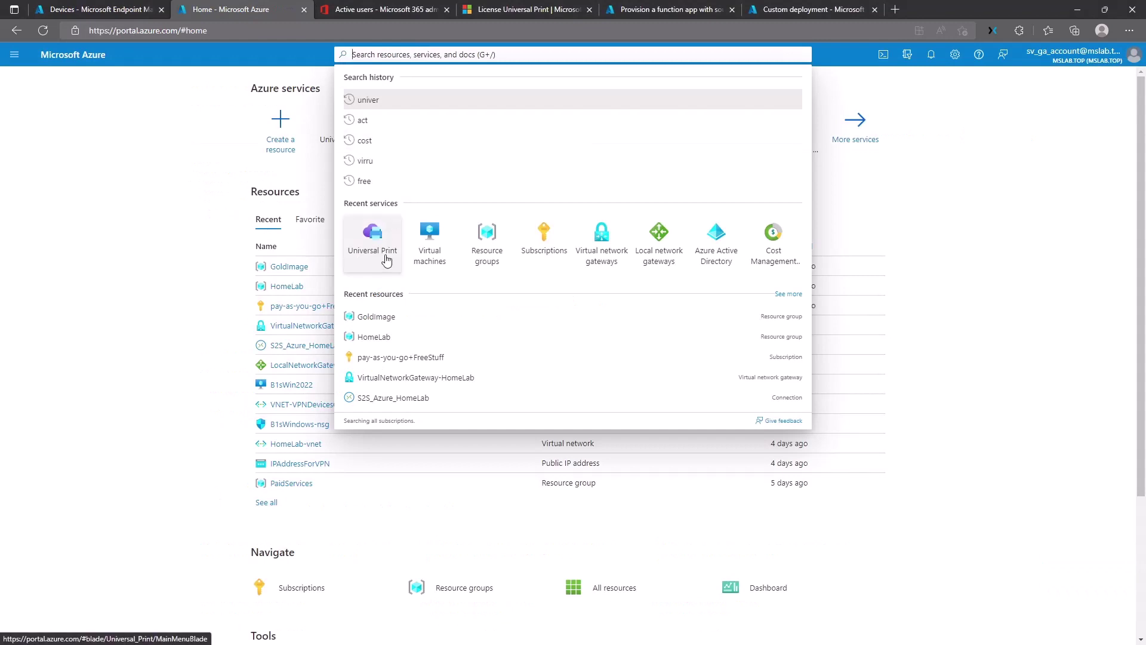
Step: Open Azure's Universal Print overview, note the missing-subscription notice, then return to Active users
{"action": "left_click", "coordinate": [385, 257]}
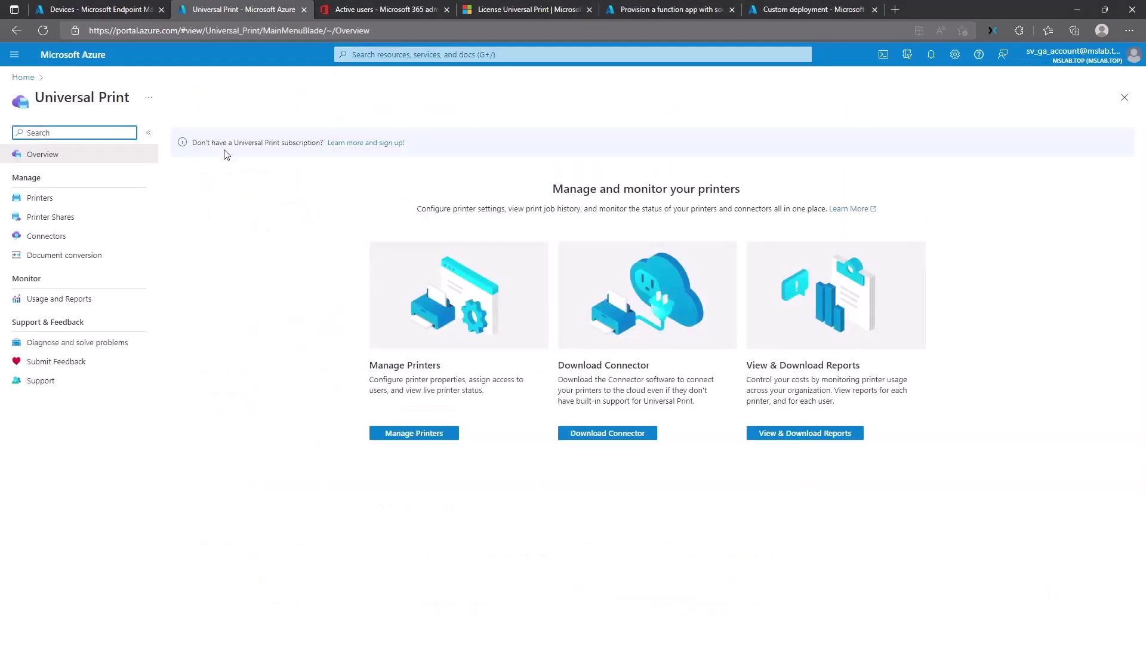
{"action": "left_click_drag", "start_coordinate": [192, 145], "coordinate": [322, 141]}
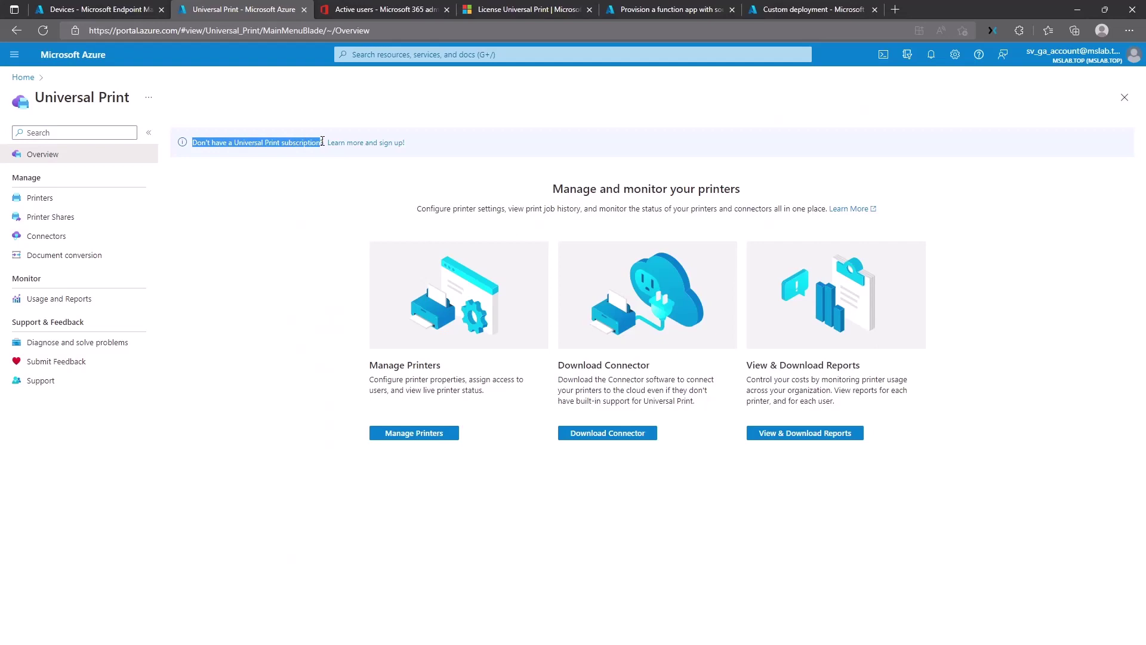
{"action": "left_click", "coordinate": [324, 142]}
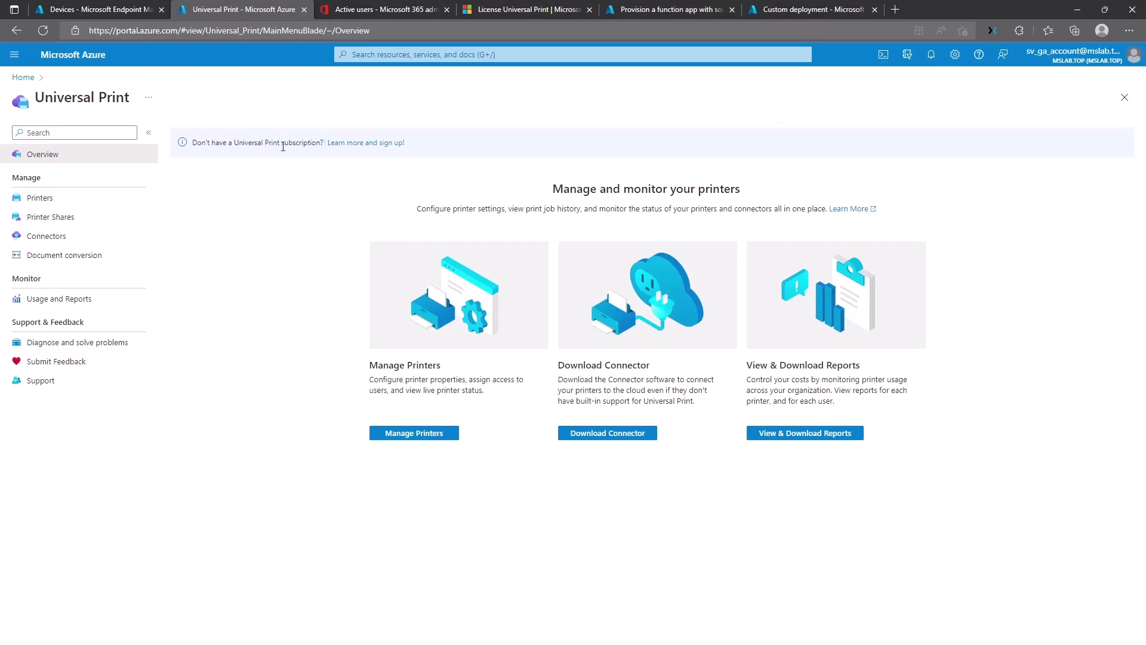
{"action": "left_click", "coordinate": [389, 4]}
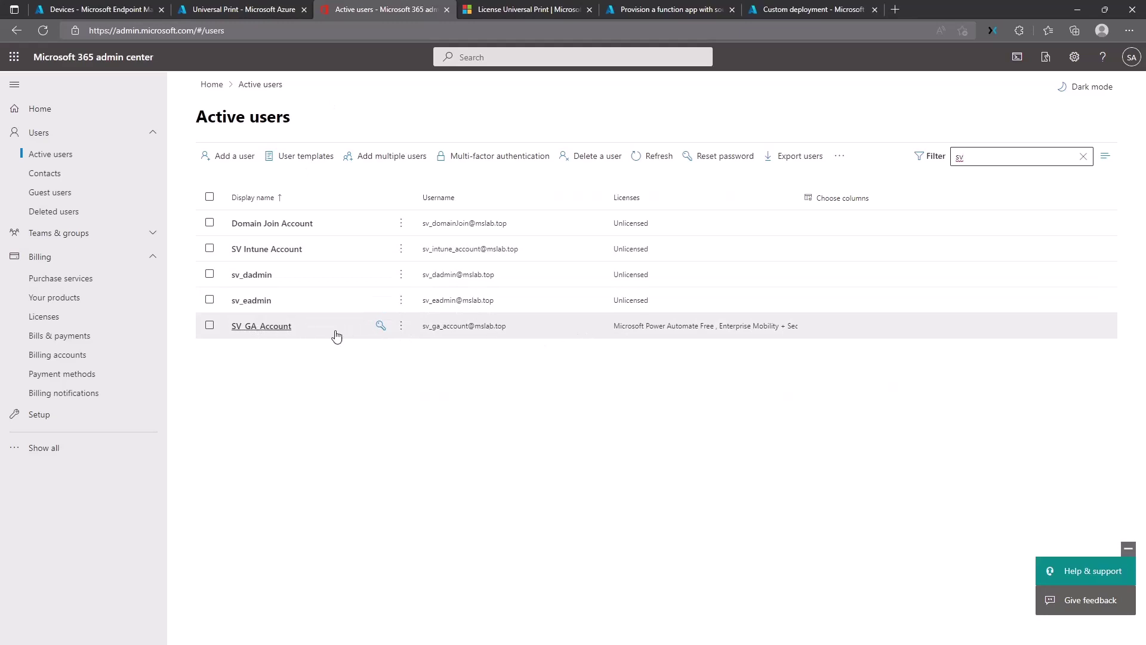
Step: Assign a Windows 10/11 Enterprise E3 license to the admin account and save it
{"action": "left_click", "coordinate": [404, 329]}
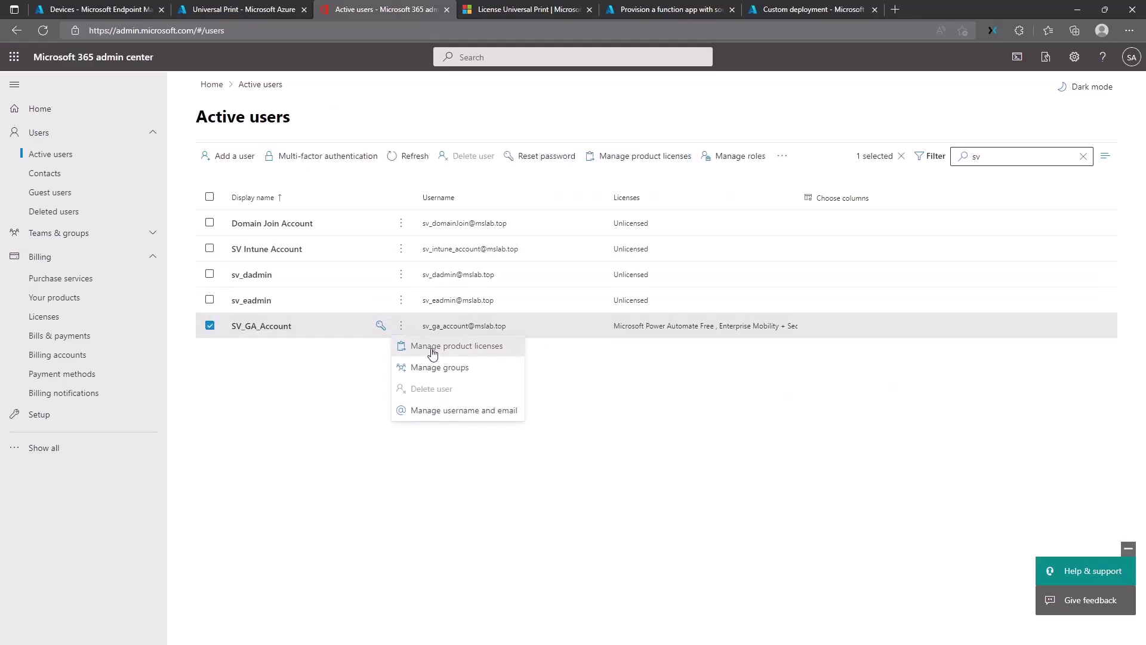
{"action": "left_click", "coordinate": [429, 348]}
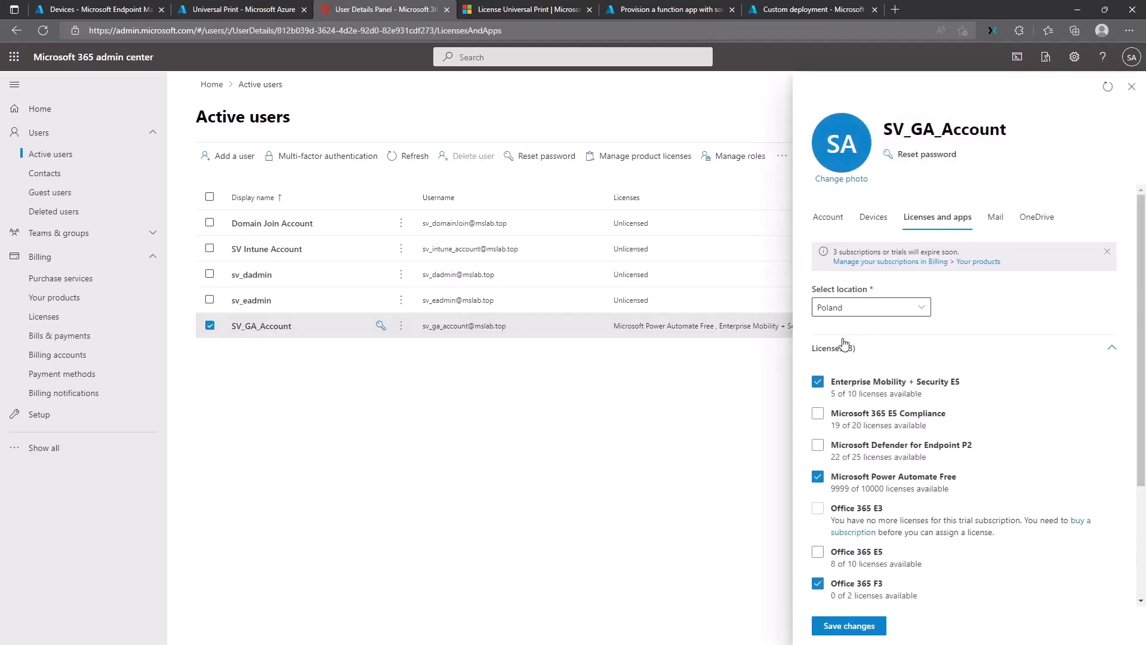
{"action": "scroll", "coordinate": [866, 558], "scroll_direction": "down", "scroll_amount": 3}
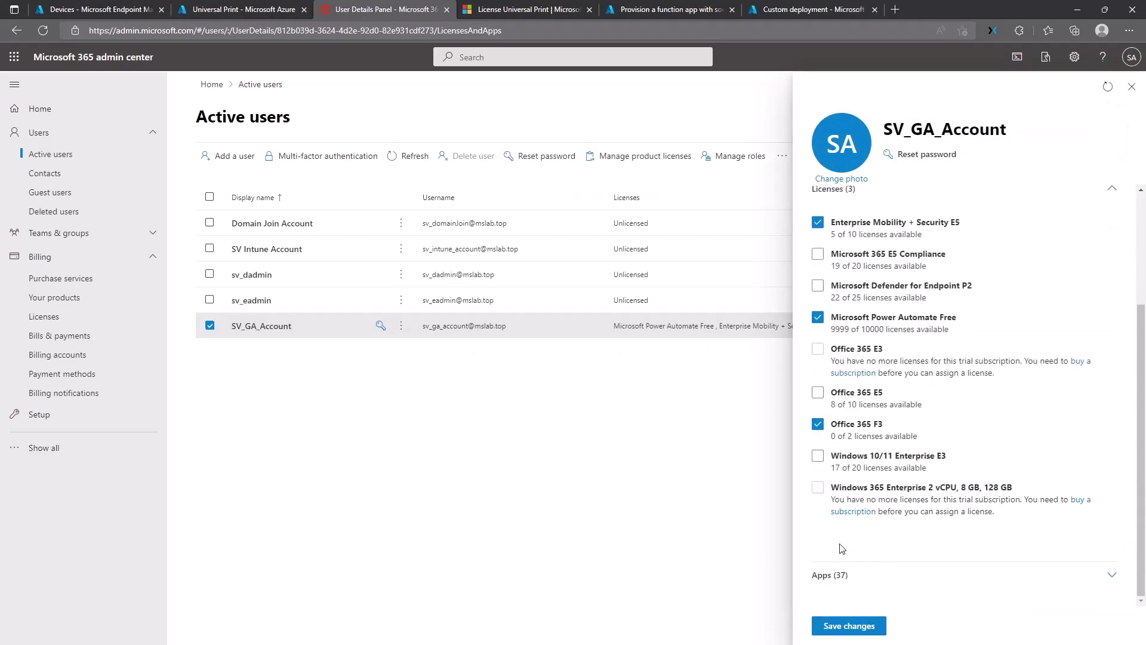
{"action": "left_click", "coordinate": [817, 455]}
{"action": "left_click", "coordinate": [832, 621]}
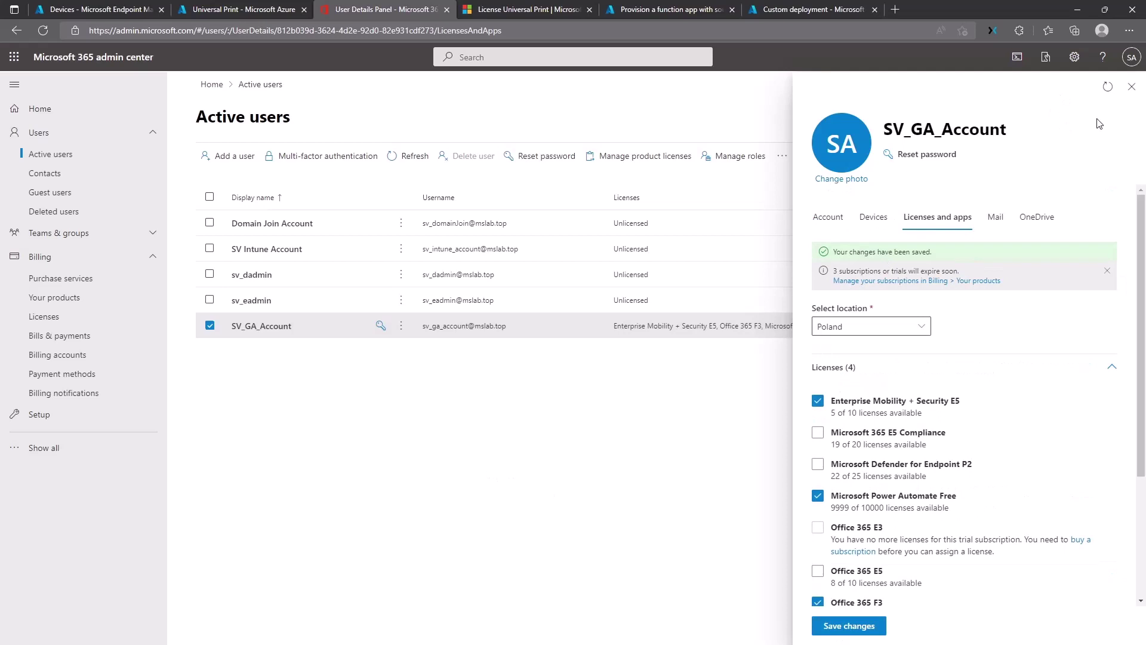
{"action": "left_click", "coordinate": [1131, 86]}
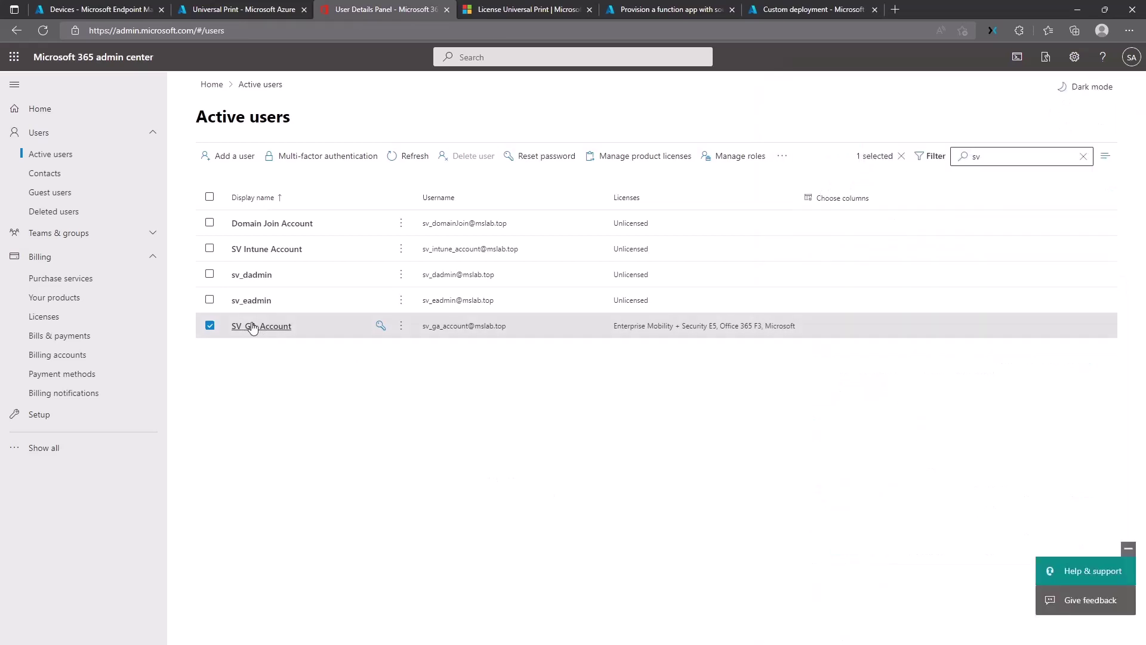
{"action": "left_click", "coordinate": [194, 7]}
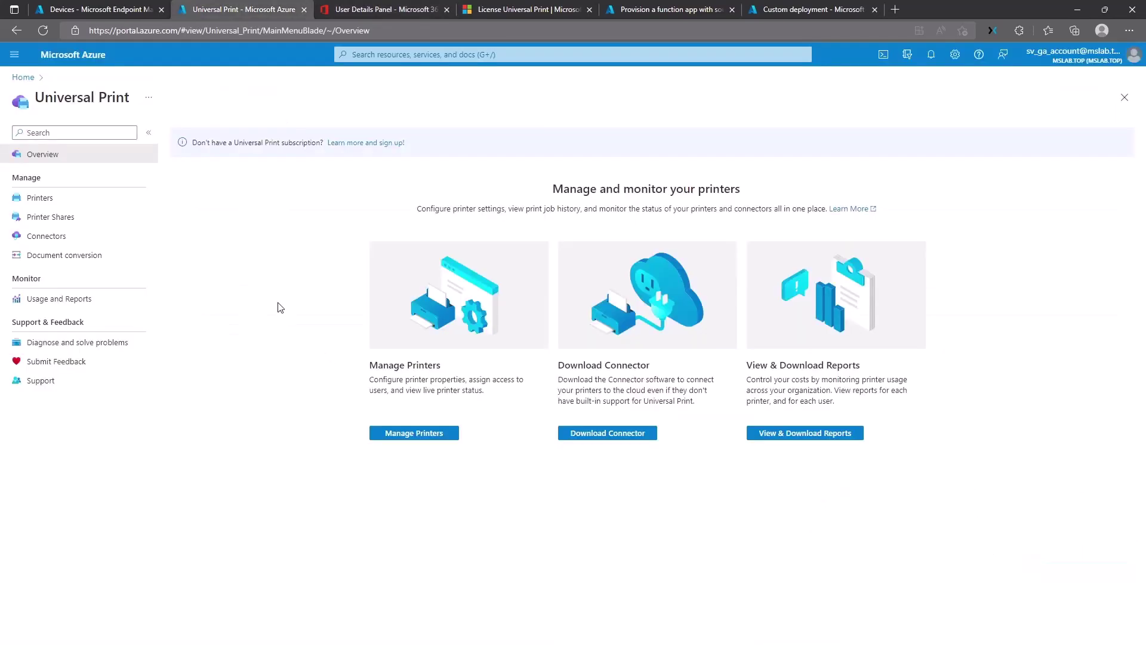
Step: Reload the Azure portal and open the Universal Print Printers list
{"action": "key", "text": "F5"}
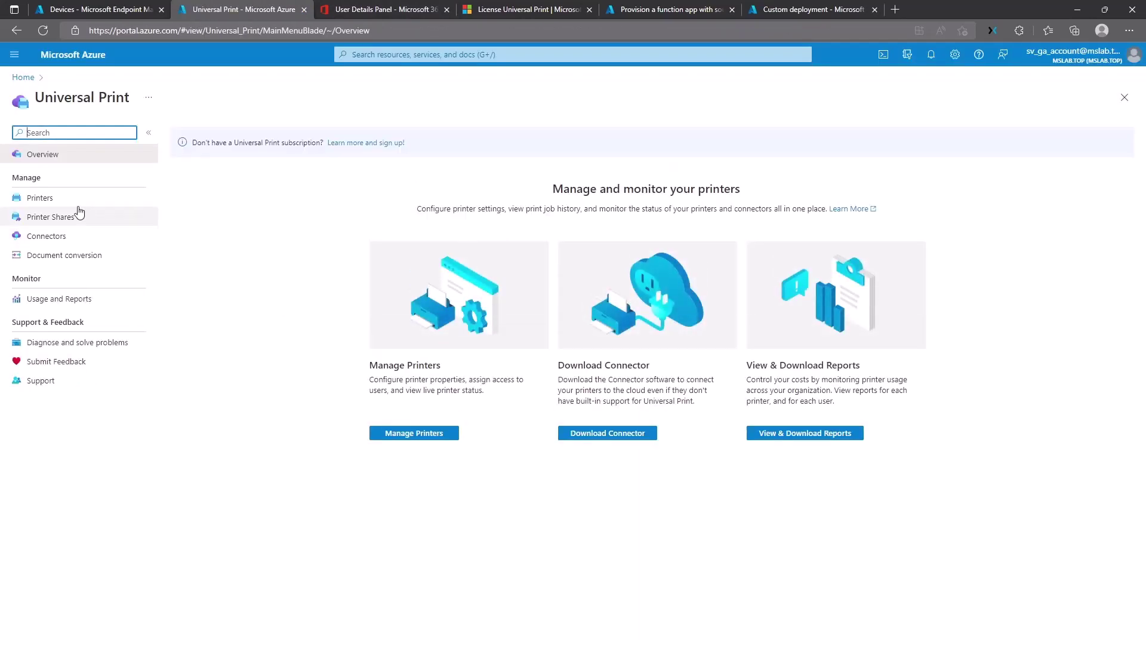
{"action": "left_click", "coordinate": [107, 200]}
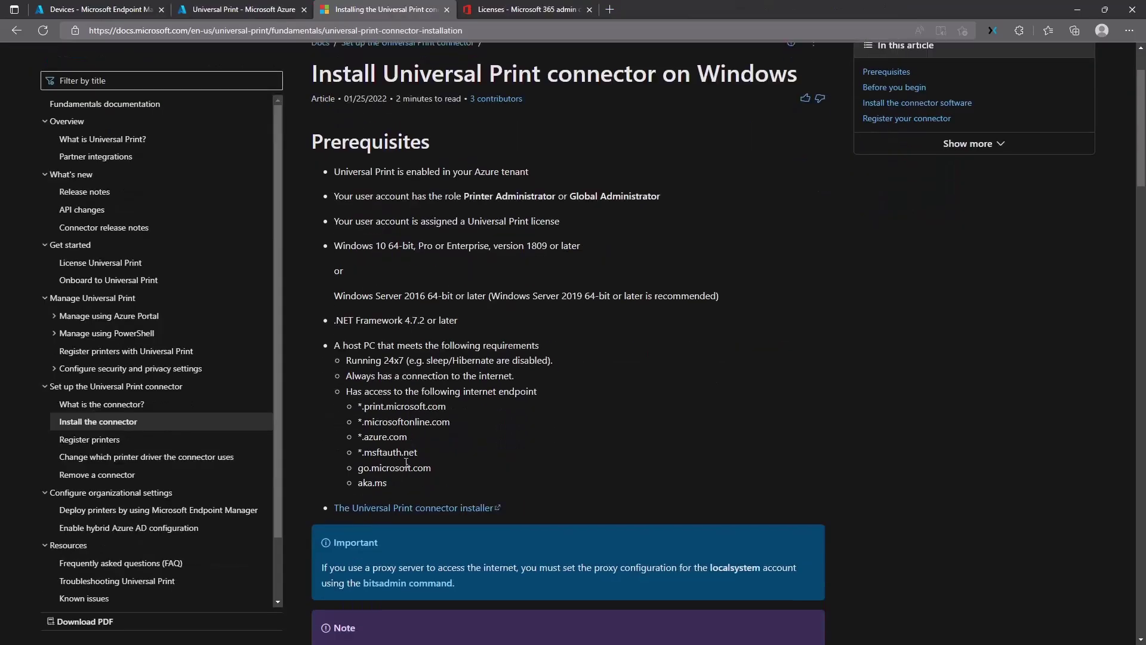
Step: Download the Universal Print connector installer from the Microsoft Learn article
{"action": "scroll", "coordinate": [412, 441], "scroll_direction": "down", "scroll_amount": 10}
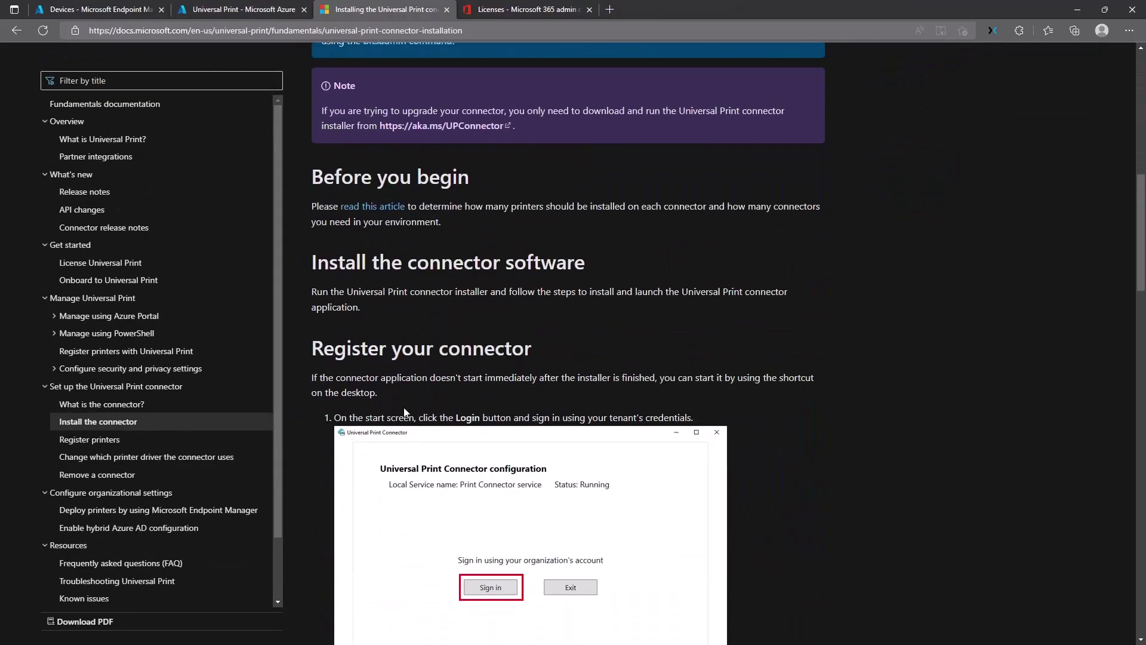
{"action": "scroll", "coordinate": [431, 295], "scroll_direction": "down", "scroll_amount": 2}
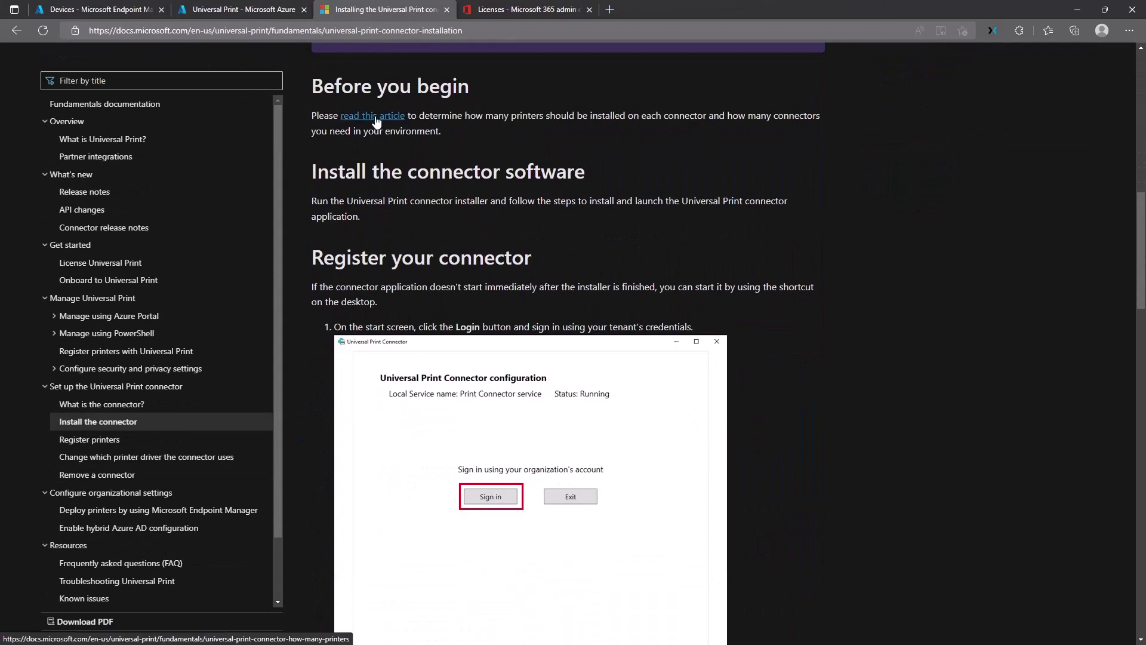
{"action": "scroll", "coordinate": [454, 220], "scroll_direction": "up", "scroll_amount": 6}
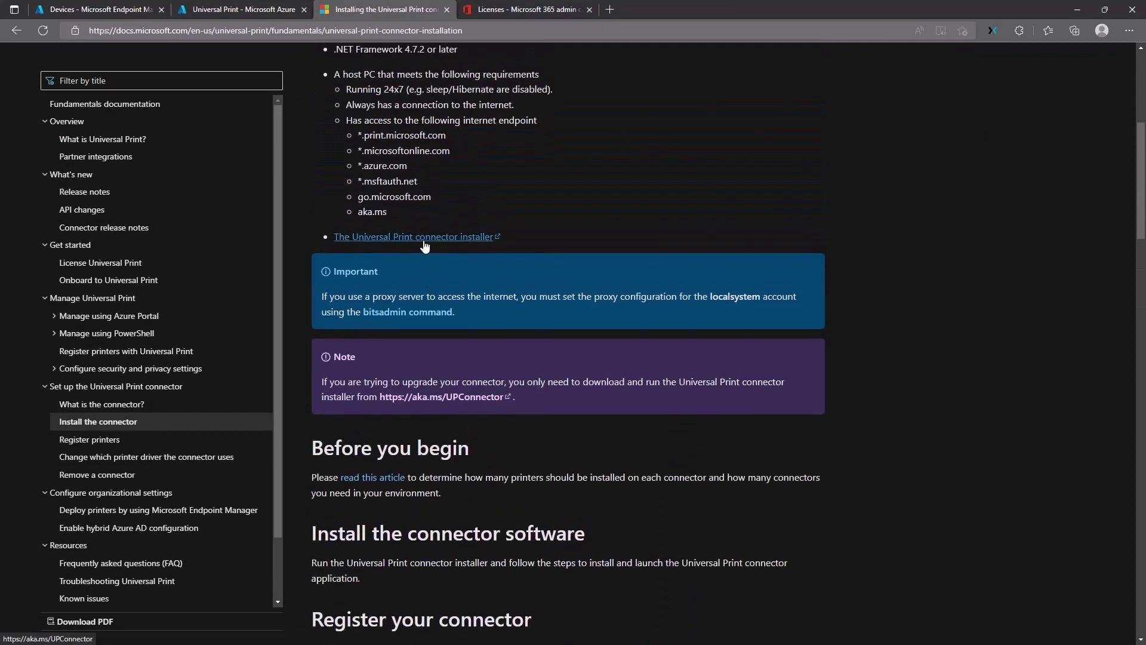
{"action": "scroll", "coordinate": [465, 241], "scroll_direction": "up", "scroll_amount": 1}
{"action": "scroll", "coordinate": [464, 241], "scroll_direction": "up", "scroll_amount": 5}
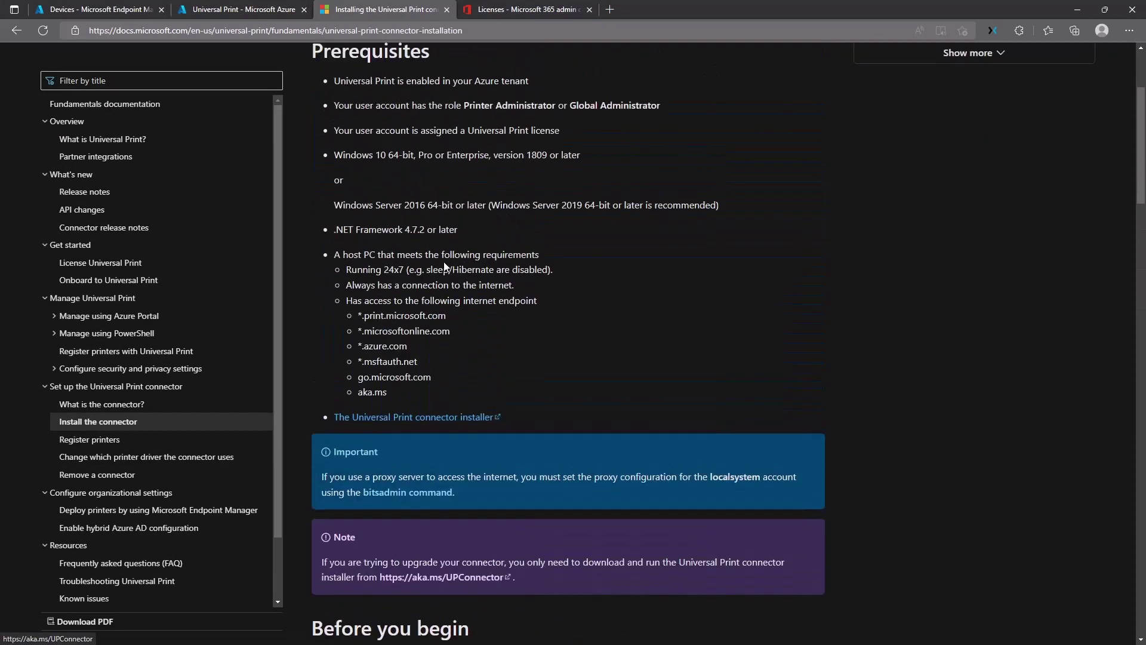
{"action": "scroll", "coordinate": [364, 356], "scroll_direction": "down", "scroll_amount": 2}
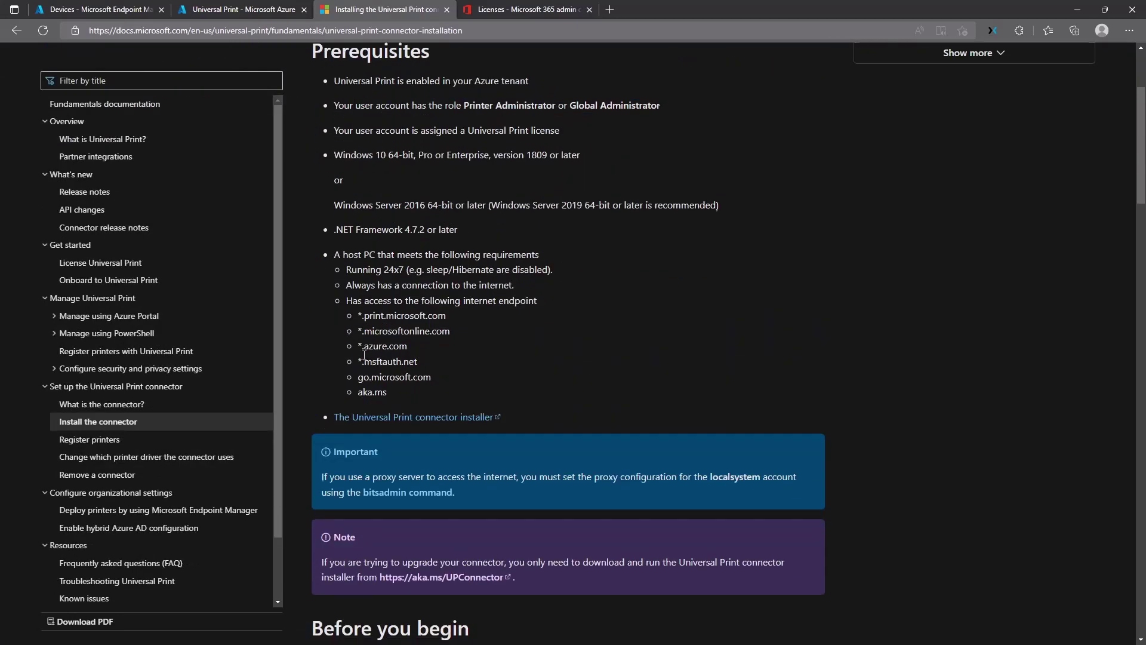
{"action": "left_click", "coordinate": [352, 418]}
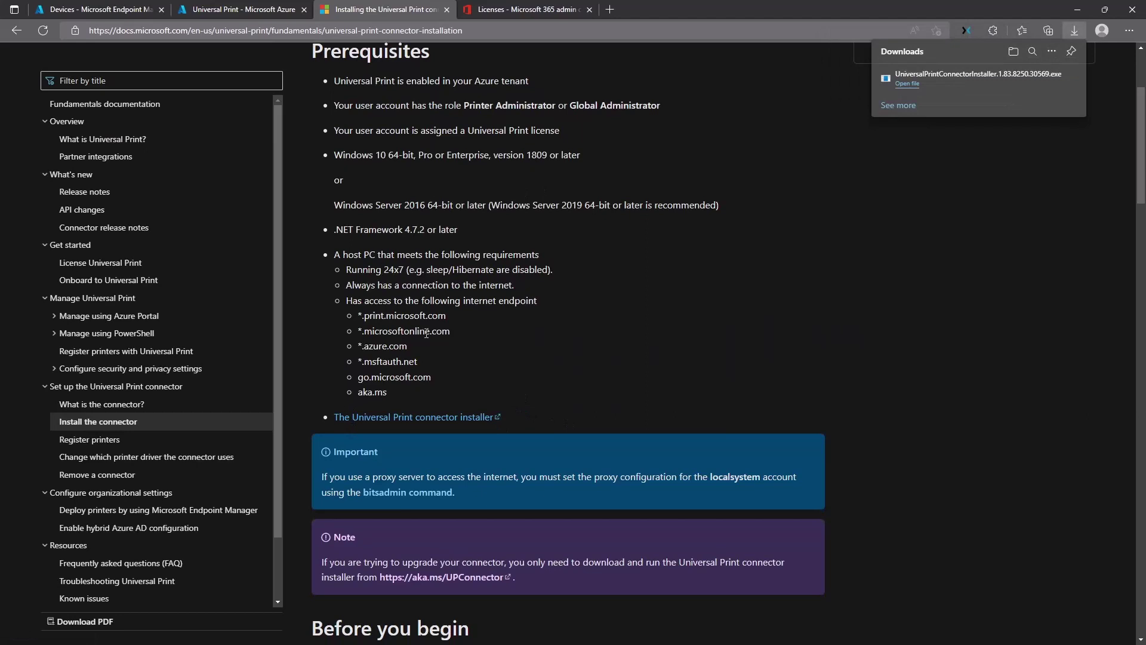
Step: Run the connector installer, accept the licence terms and install it
{"action": "left_click", "coordinate": [955, 78]}
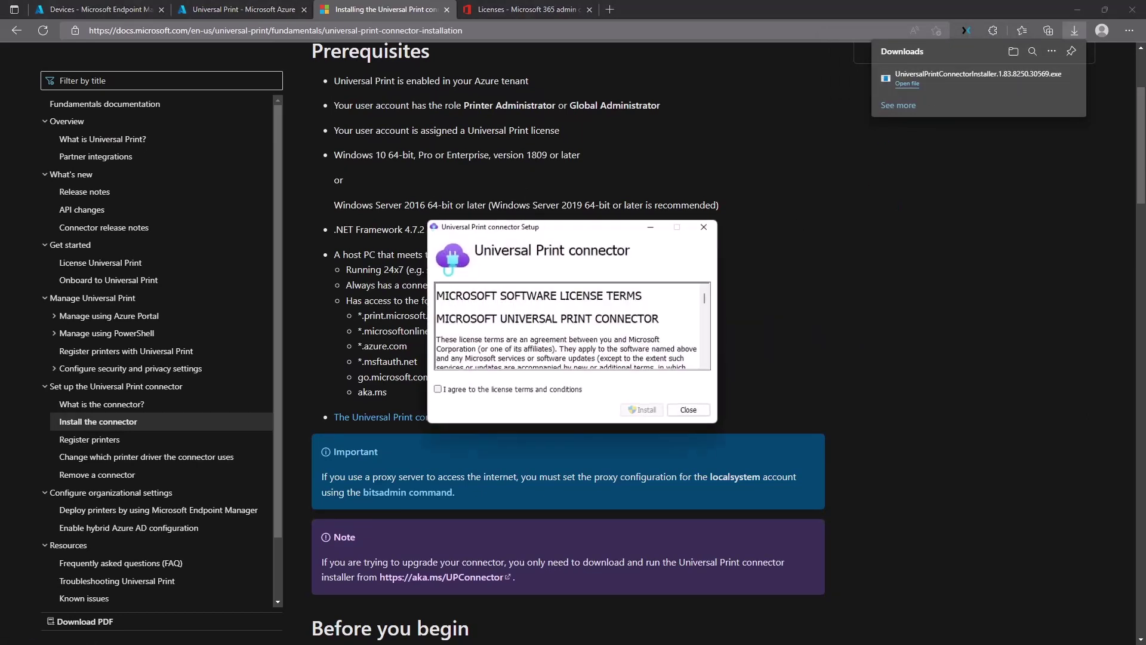
{"action": "left_click", "coordinate": [520, 392]}
{"action": "left_click", "coordinate": [642, 410]}
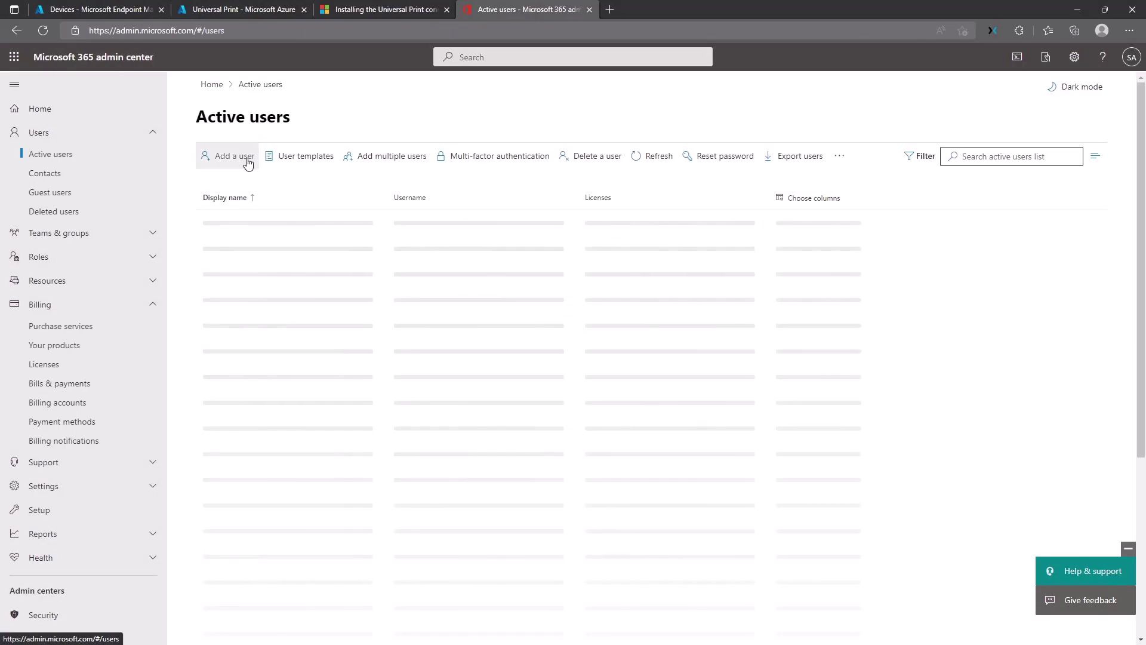
{"action": "left_click", "coordinate": [246, 157]}
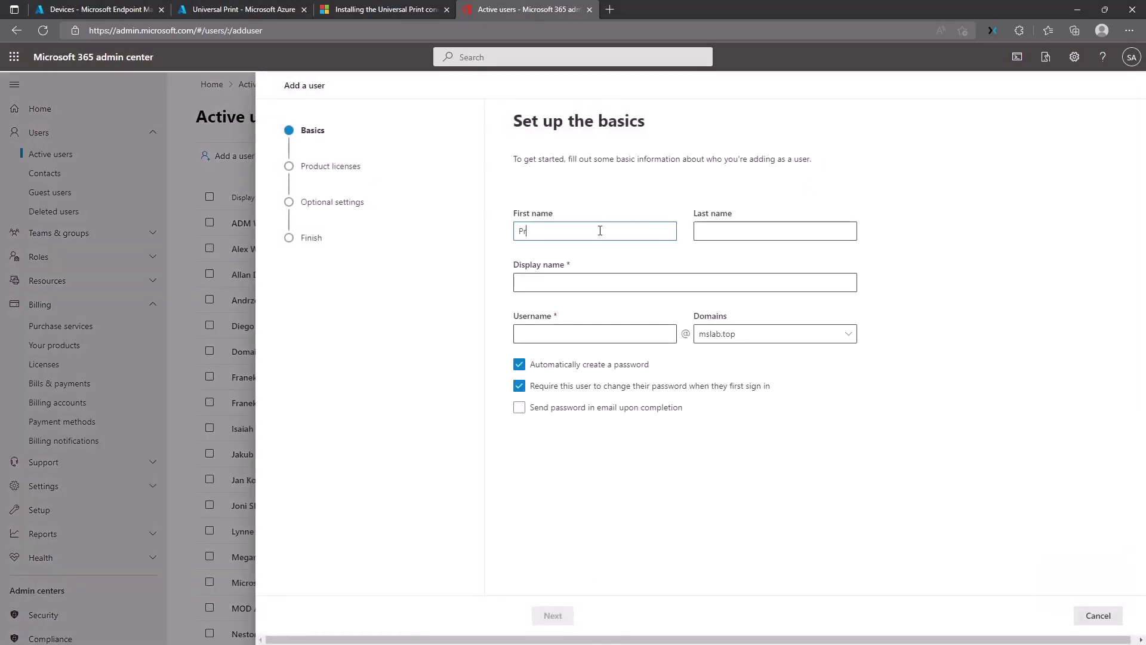
Step: Enter first name 'SV_', last name 'Printer Account' and username 'sv_printerAccount'
{"action": "type", "text": "Printer"}
{"action": "key", "text": "ctrl+a"}
{"action": "type", "text": "SV_"}
{"action": "key", "text": "Tab"}
{"action": "type", "text": "P"}
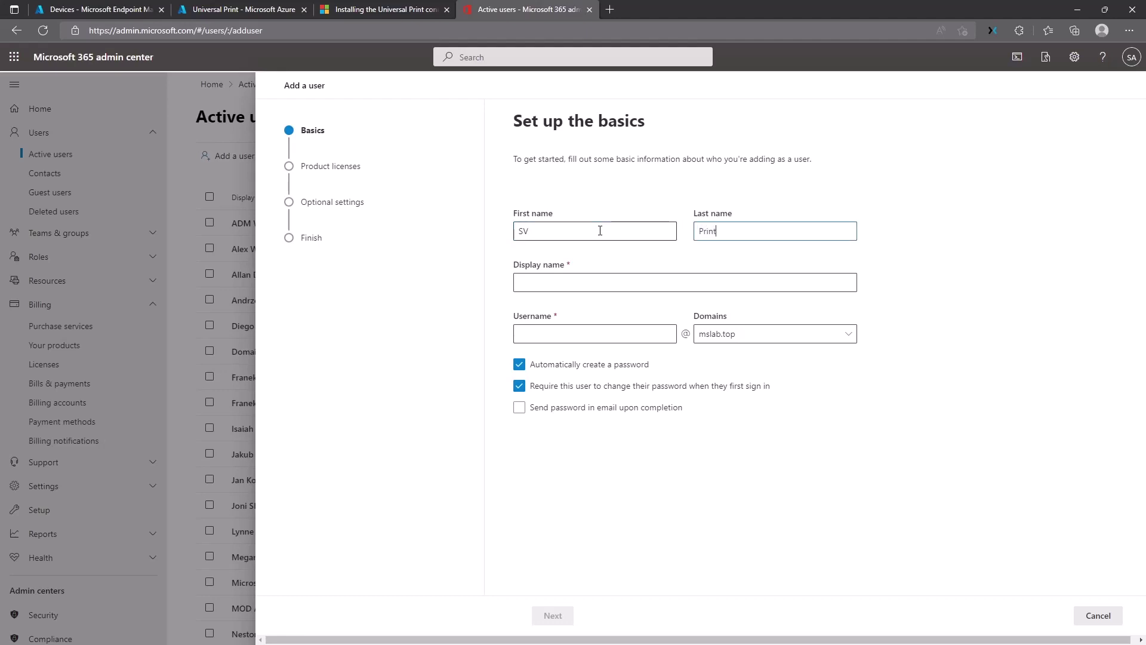
{"action": "type", "text": "rinter Account"}
{"action": "key", "text": "Tab"}
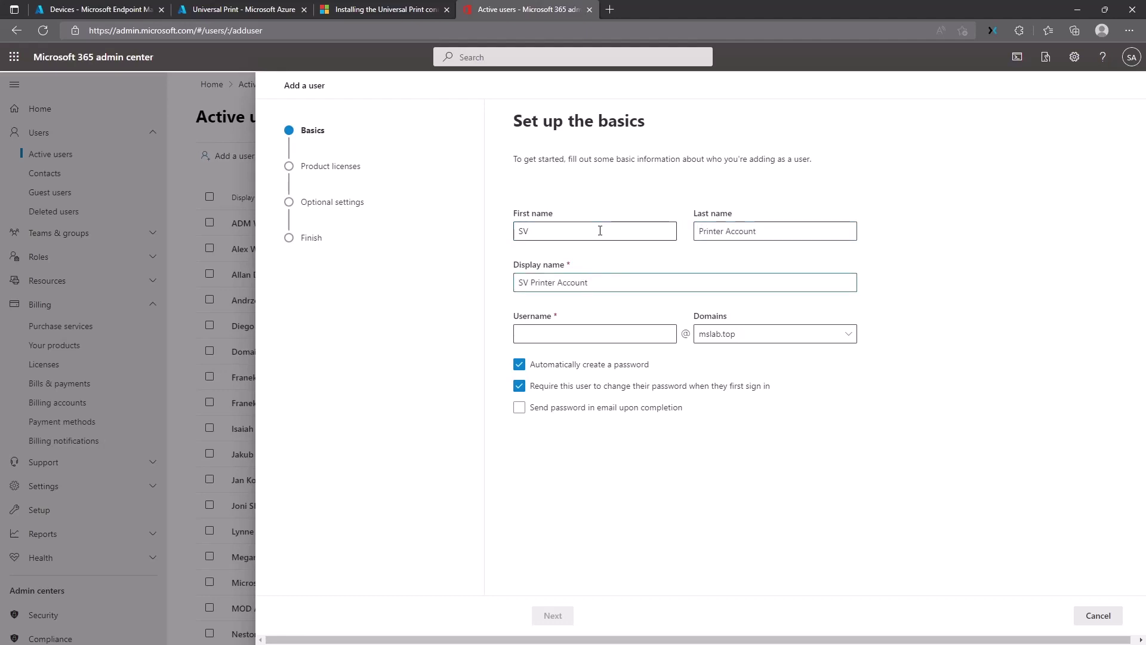
{"action": "key", "text": "Tab"}
{"action": "type", "text": "sv_printerAccount"}
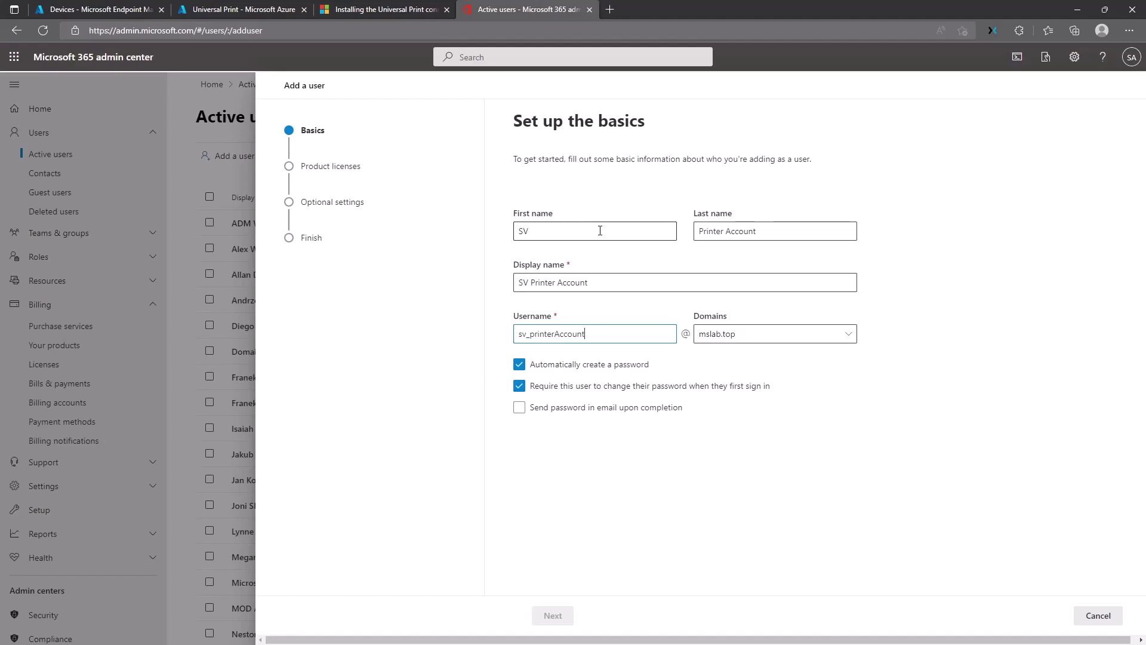
Step: Set a custom password without requiring a change at first sign-in
{"action": "left_click", "coordinate": [557, 386]}
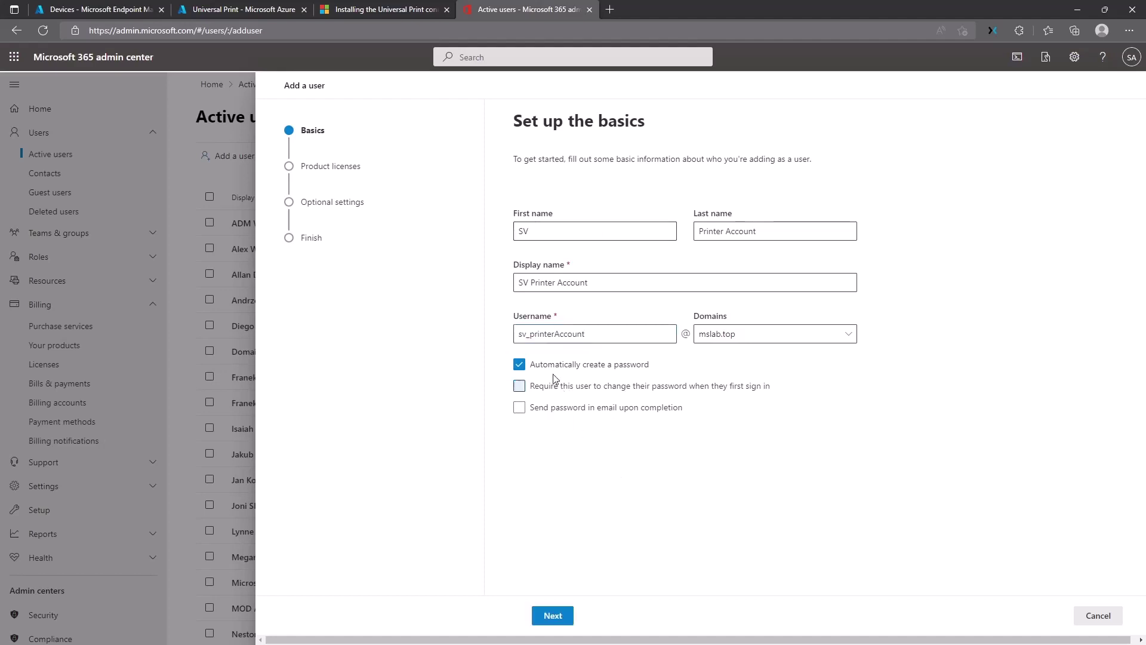
{"action": "left_click", "coordinate": [552, 364]}
{"action": "left_click", "coordinate": [574, 412]}
{"action": "type", "text": "•••••••••"}
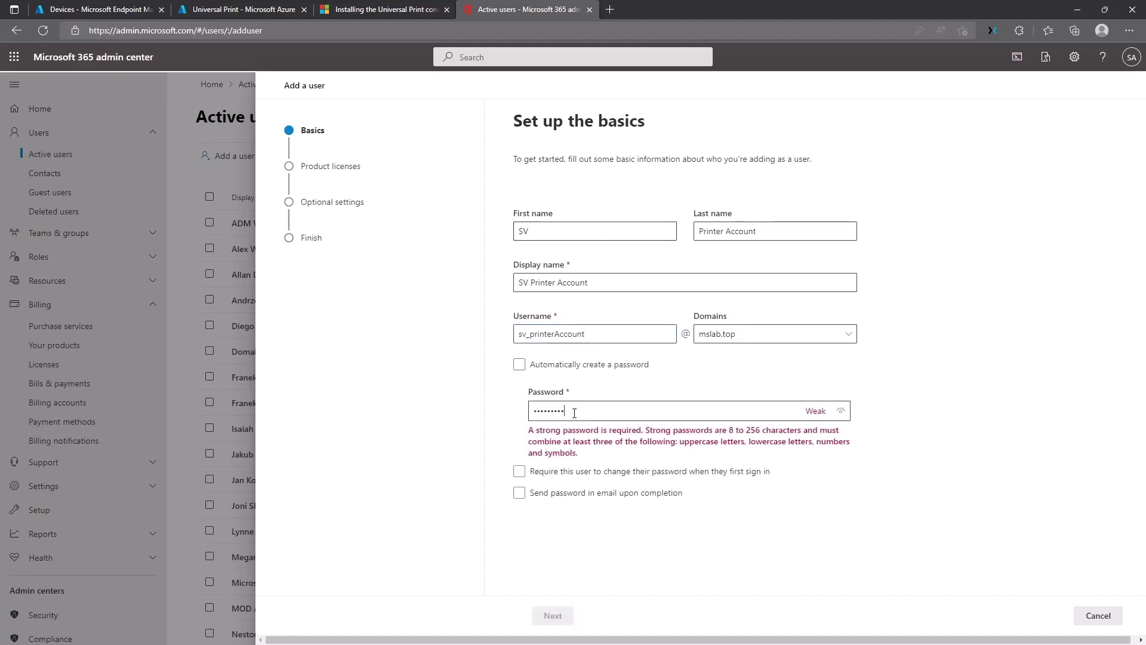
{"action": "type", "text": "•••••••"}
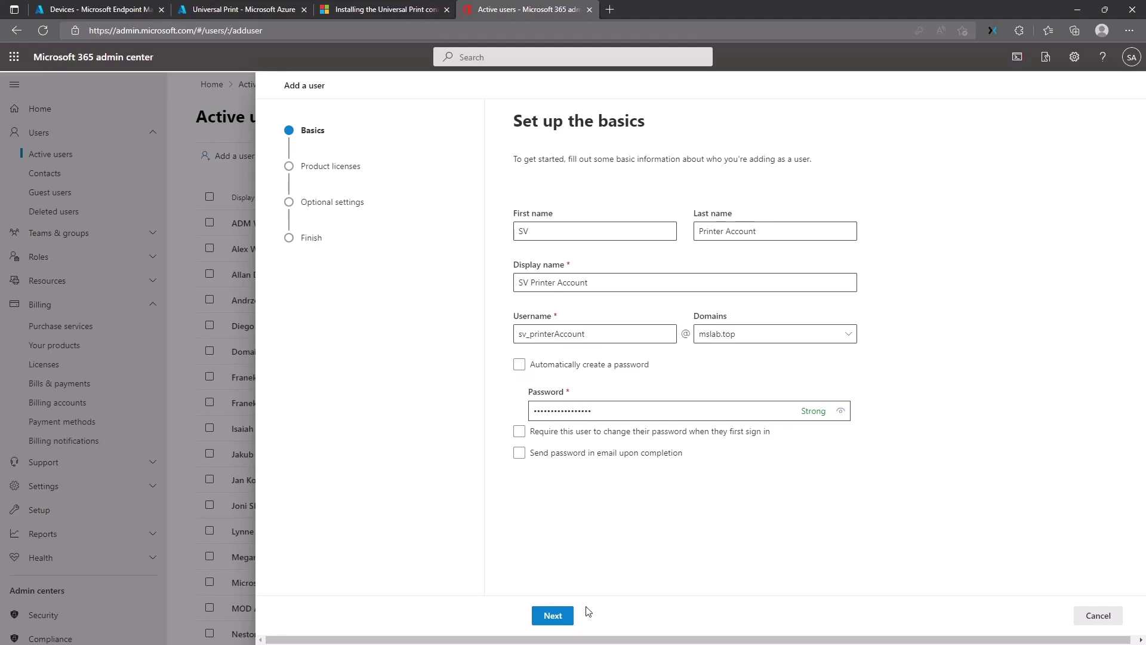
{"action": "left_click", "coordinate": [553, 615]}
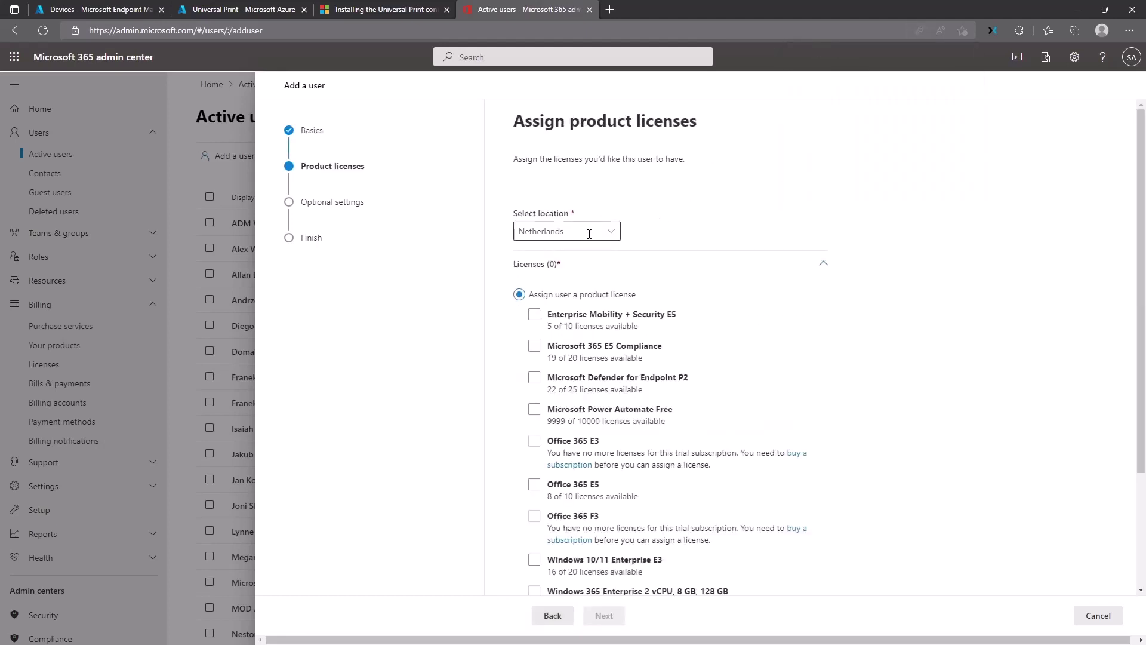
Step: Assign the Windows 10/11 Enterprise E3 licence to the new user
{"action": "scroll", "coordinate": [541, 297], "scroll_direction": "down", "scroll_amount": 3}
{"action": "left_click", "coordinate": [535, 411]}
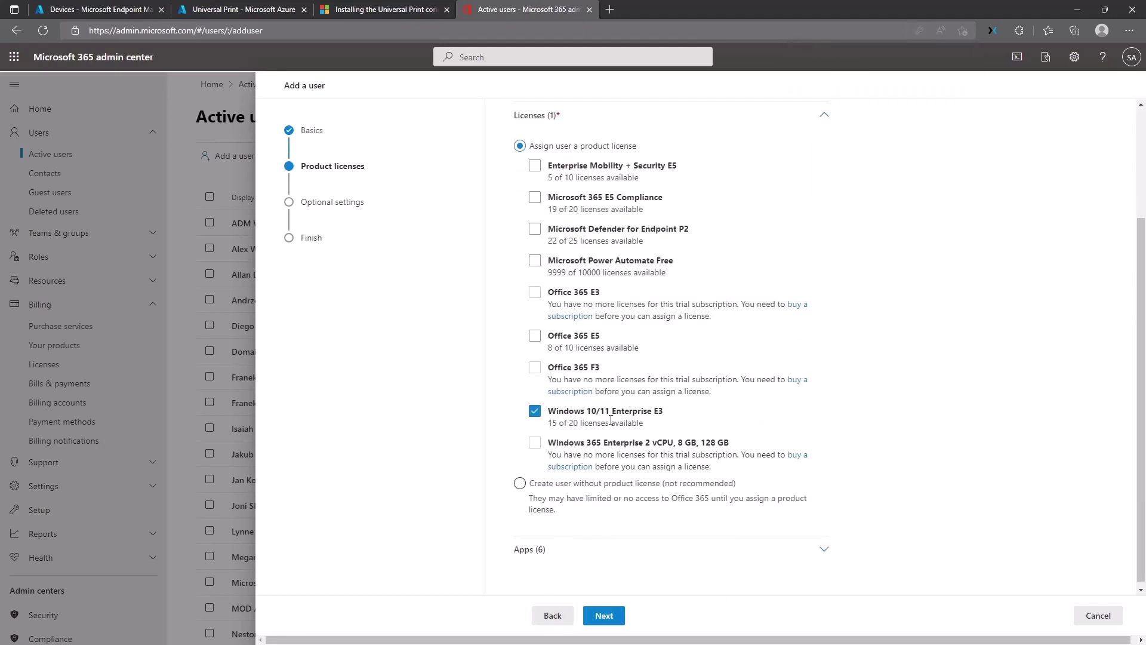
{"action": "left_click", "coordinate": [604, 618]}
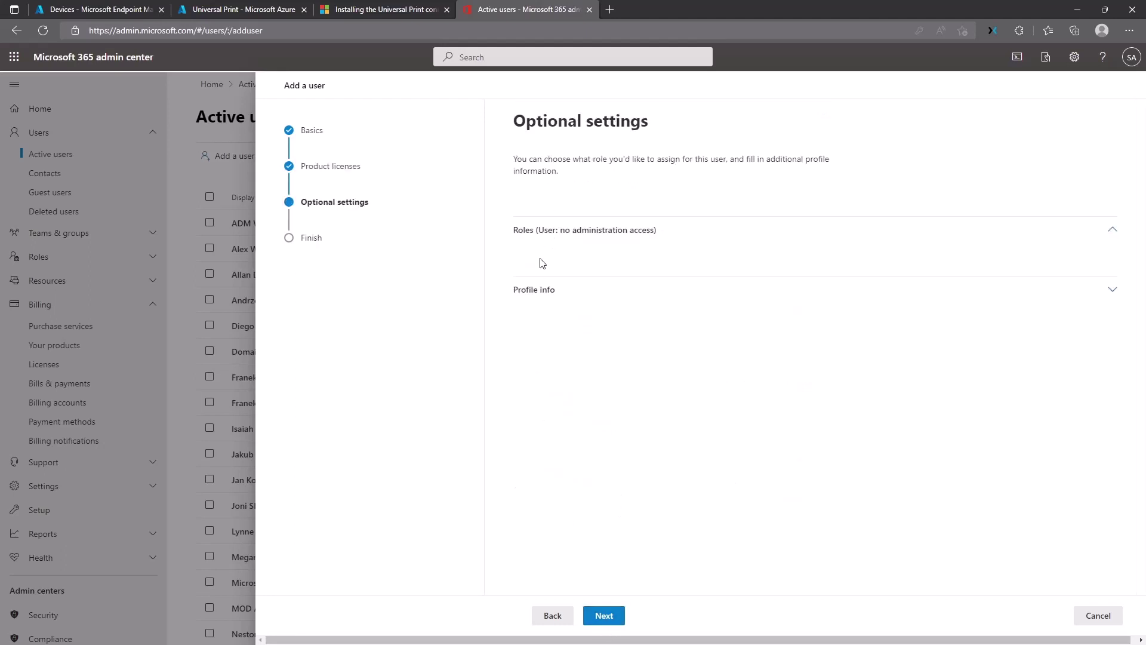
Step: Grant the Printer Administrator role and finish adding the user
{"action": "left_click", "coordinate": [549, 234]}
{"action": "scroll", "coordinate": [528, 382], "scroll_direction": "down", "scroll_amount": 2}
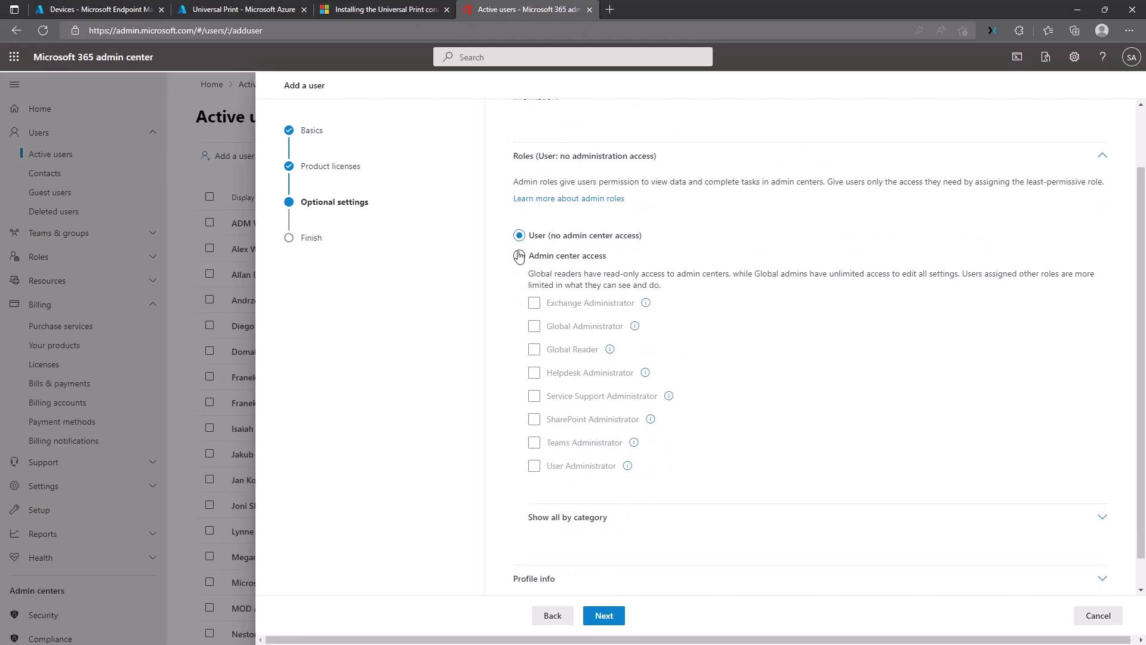
{"action": "left_click", "coordinate": [520, 255]}
{"action": "left_click", "coordinate": [591, 517]}
{"action": "scroll", "coordinate": [591, 513], "scroll_direction": "down", "scroll_amount": 15}
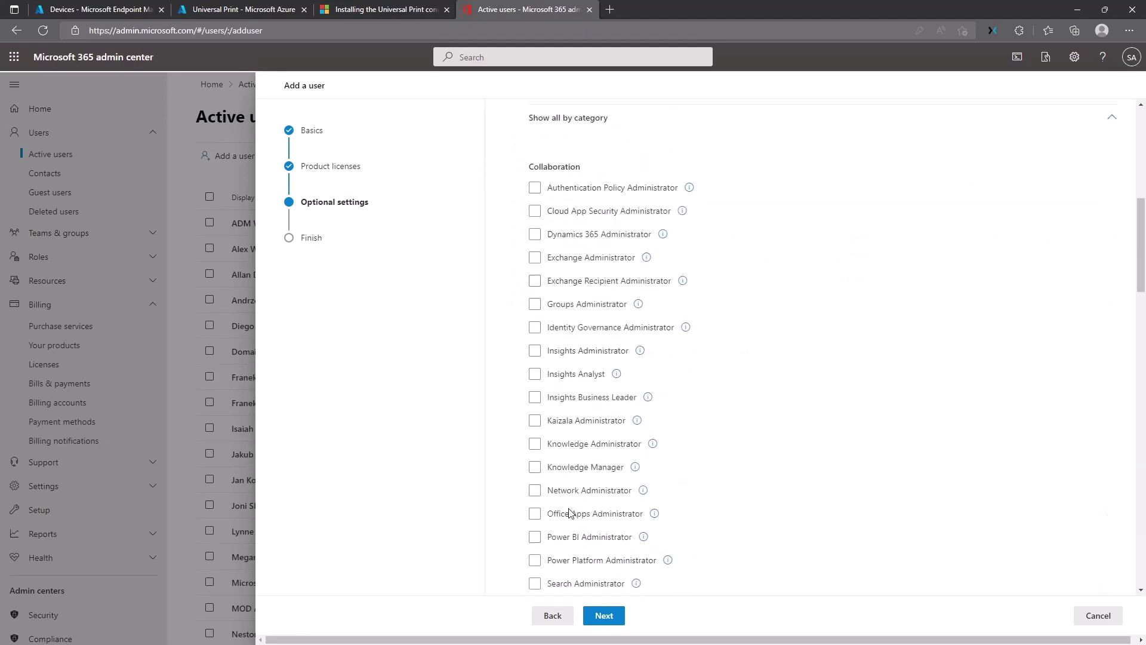
{"action": "left_click", "coordinate": [540, 308]}
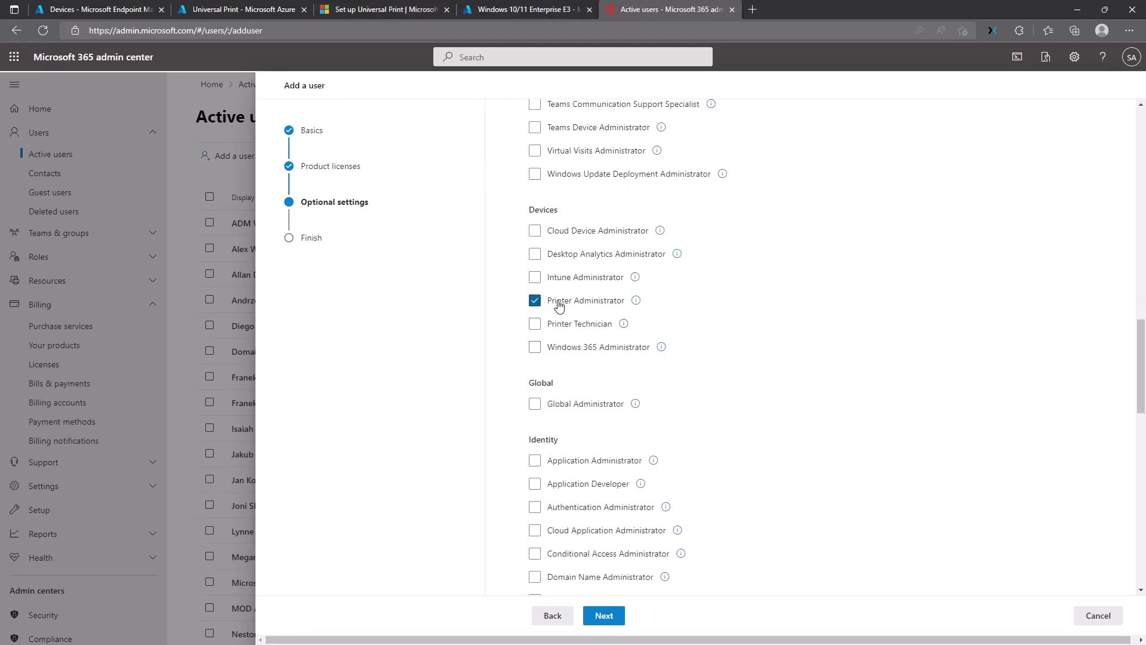
{"action": "left_click", "coordinate": [604, 615]}
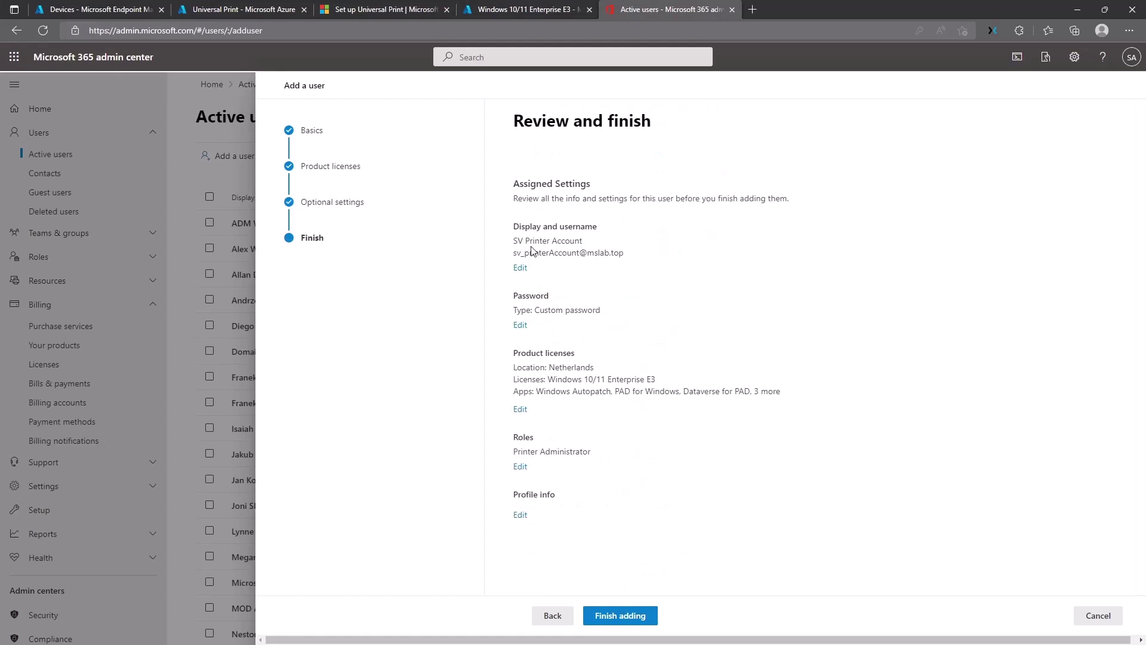
{"action": "left_click", "coordinate": [613, 617]}
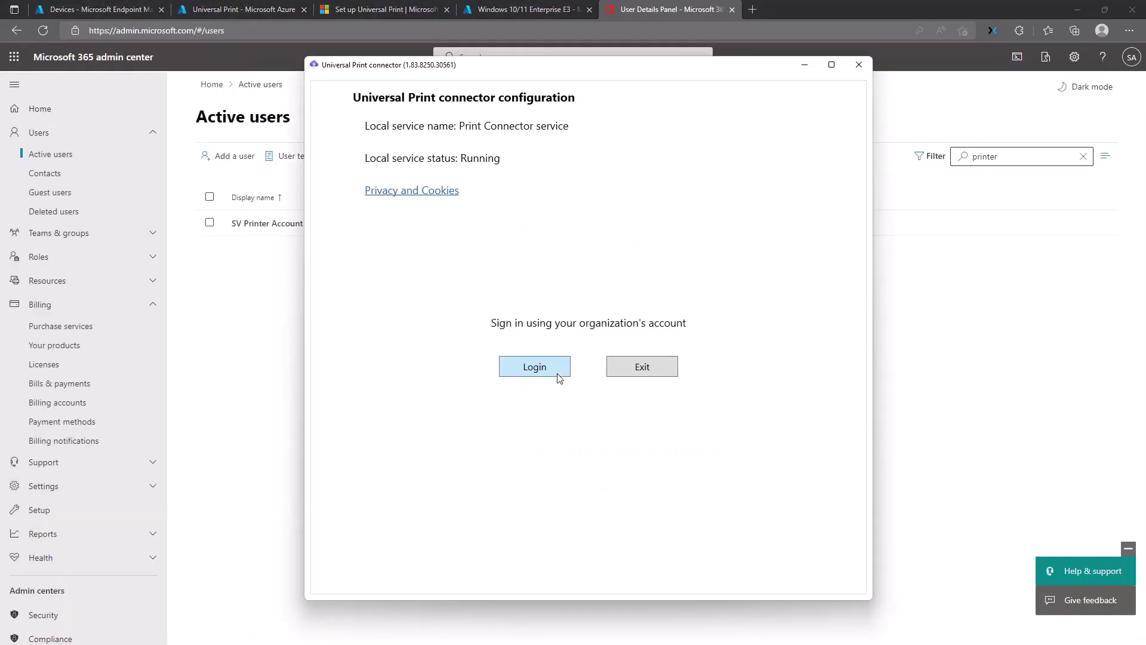
Step: Sign the connector in with the printer account's username and password, retrying after the error
{"action": "left_click", "coordinate": [558, 374]}
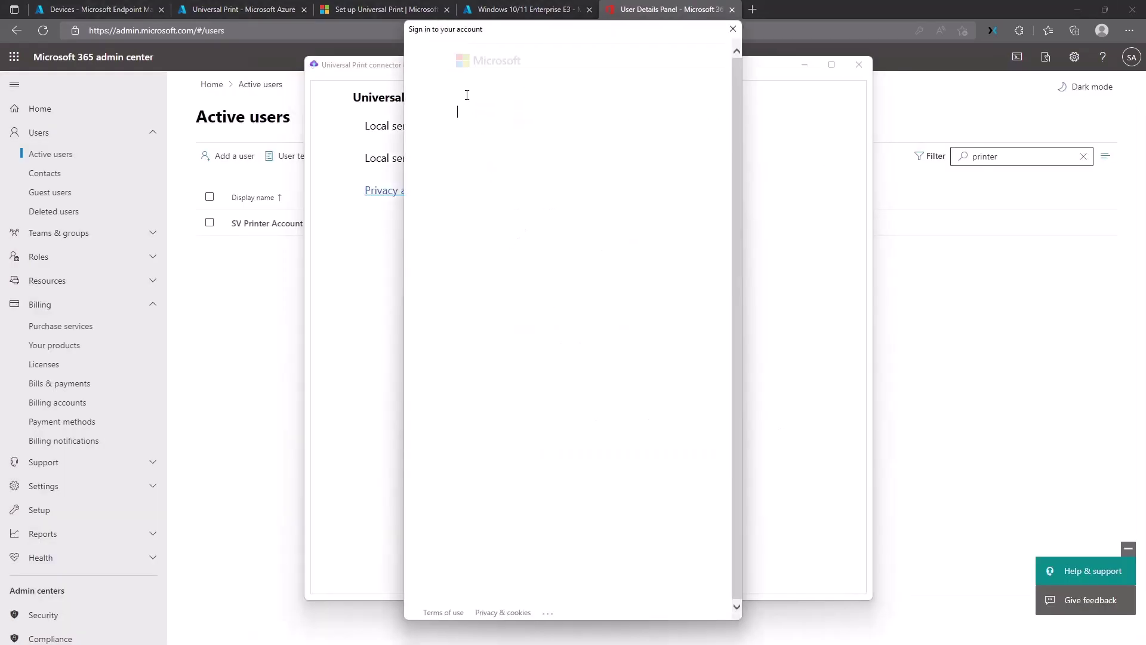
{"action": "type", "text": "sv_printerAccount@"}
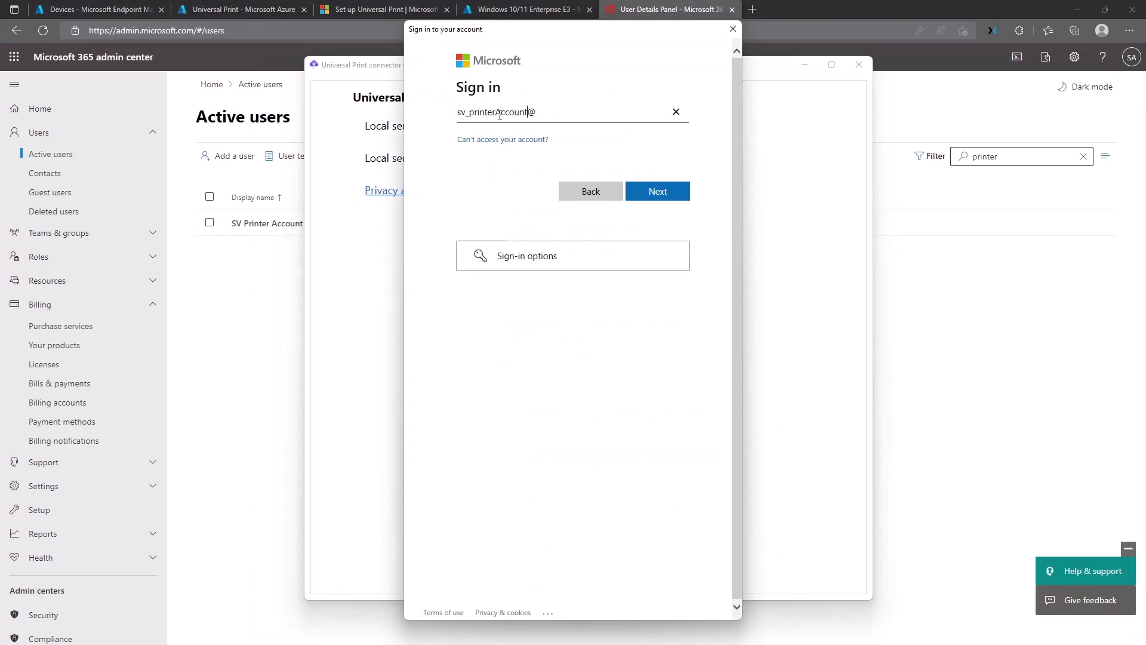
{"action": "type", "text": "domain.com"}
{"action": "key", "text": "Return"}
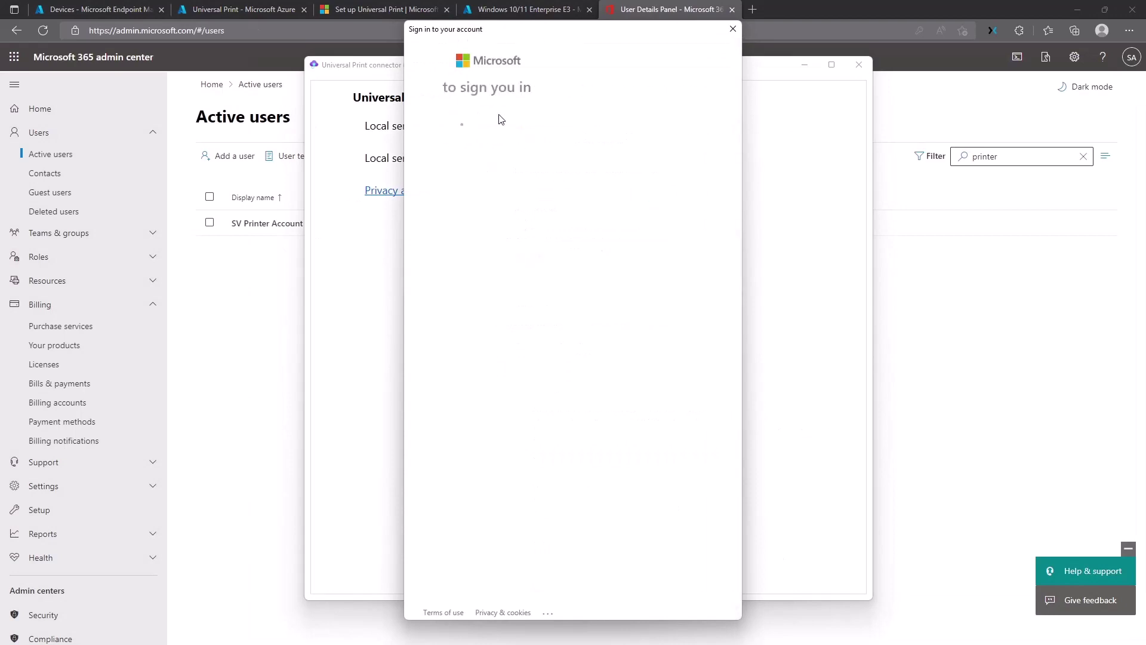
{"action": "type", "text": "••••••••••••••"}
{"action": "key", "text": "Return"}
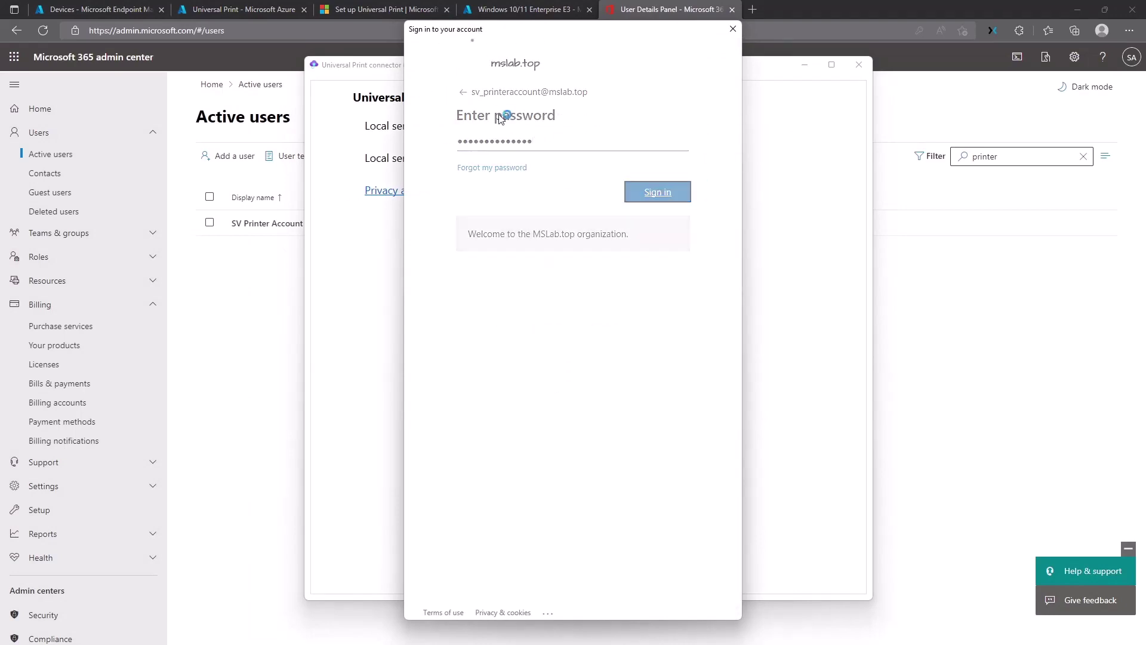
{"action": "type", "text": "••••••••••••••"}
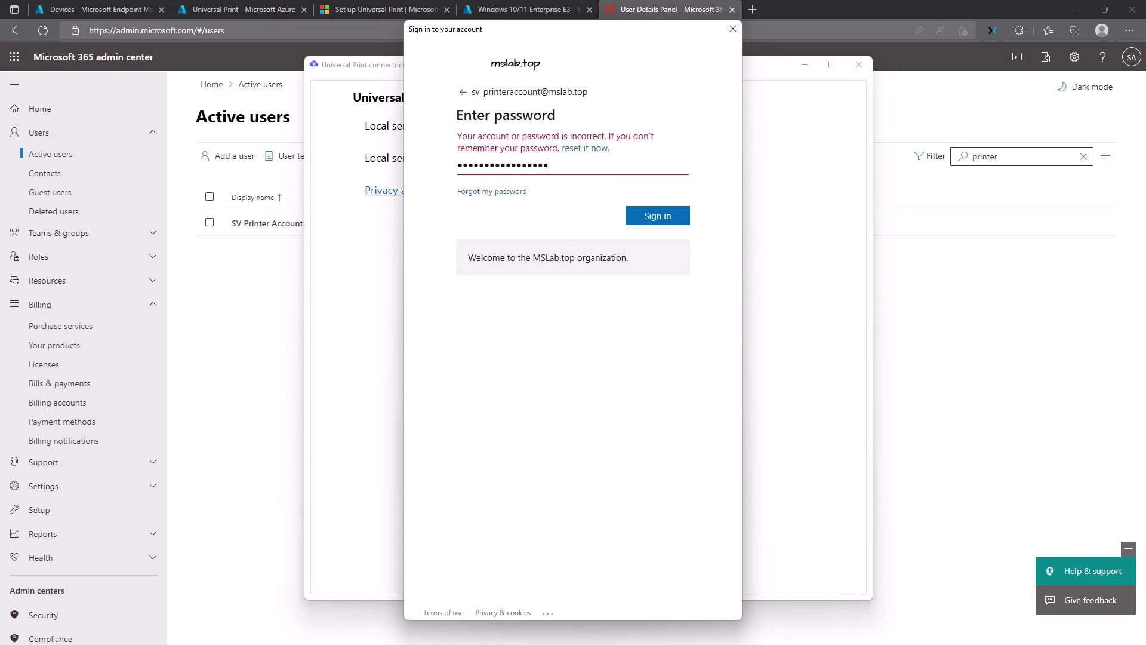
{"action": "key", "text": "Return"}
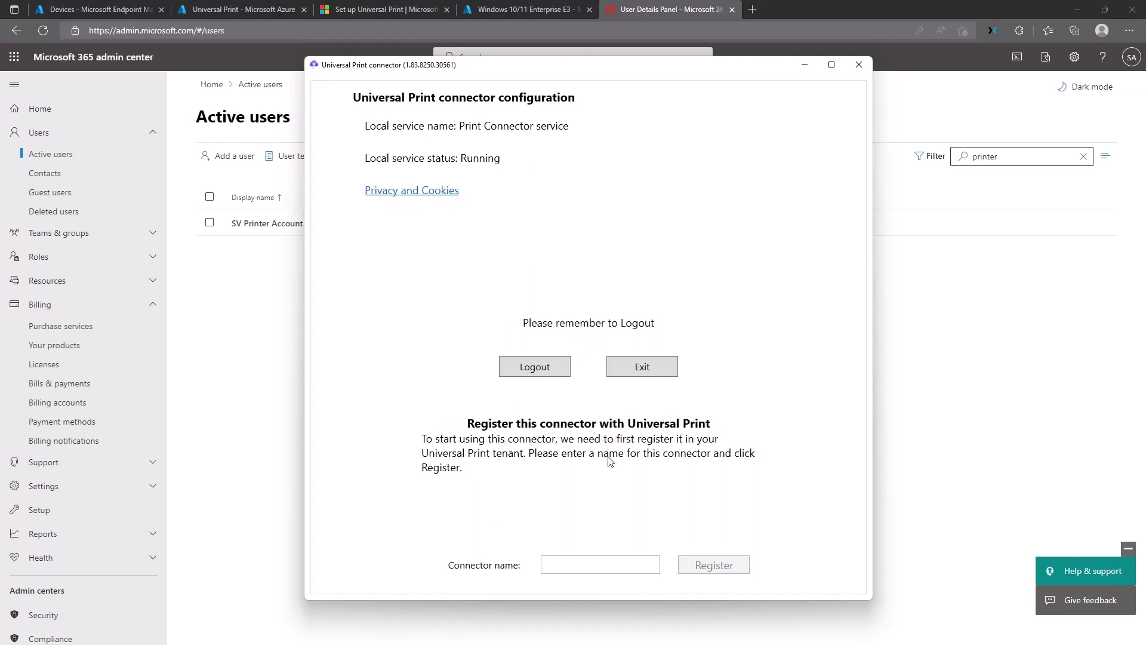
Step: Register the connector as HPDevice and return to the Universal Print portal
{"action": "left_click", "coordinate": [573, 560]}
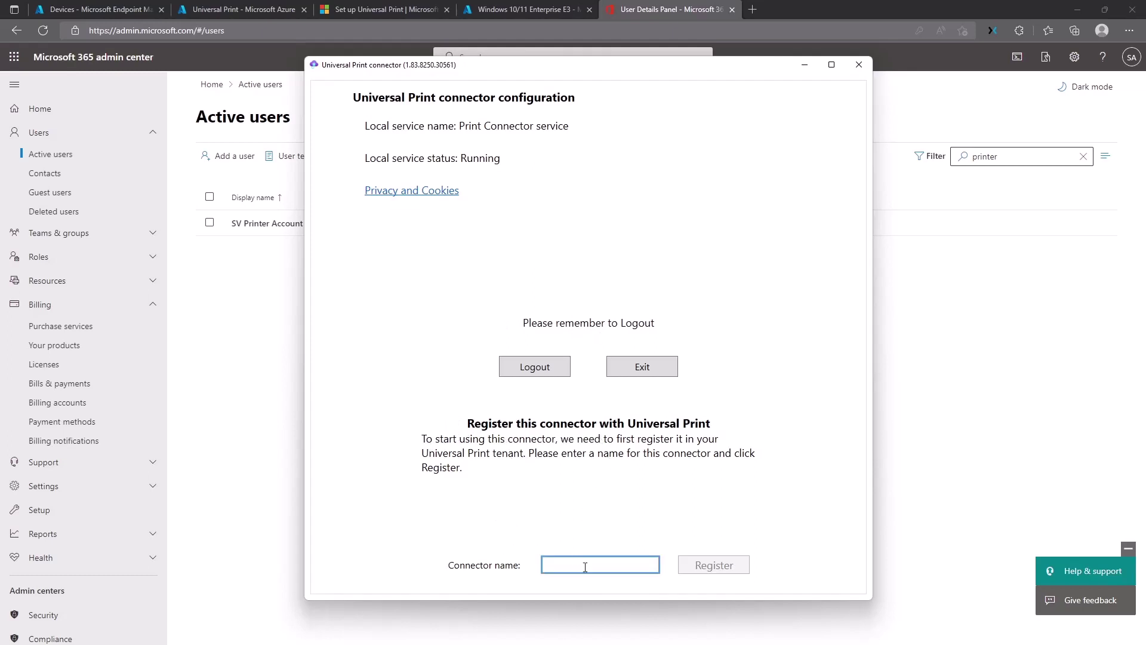
{"action": "type", "text": "HPDevice"}
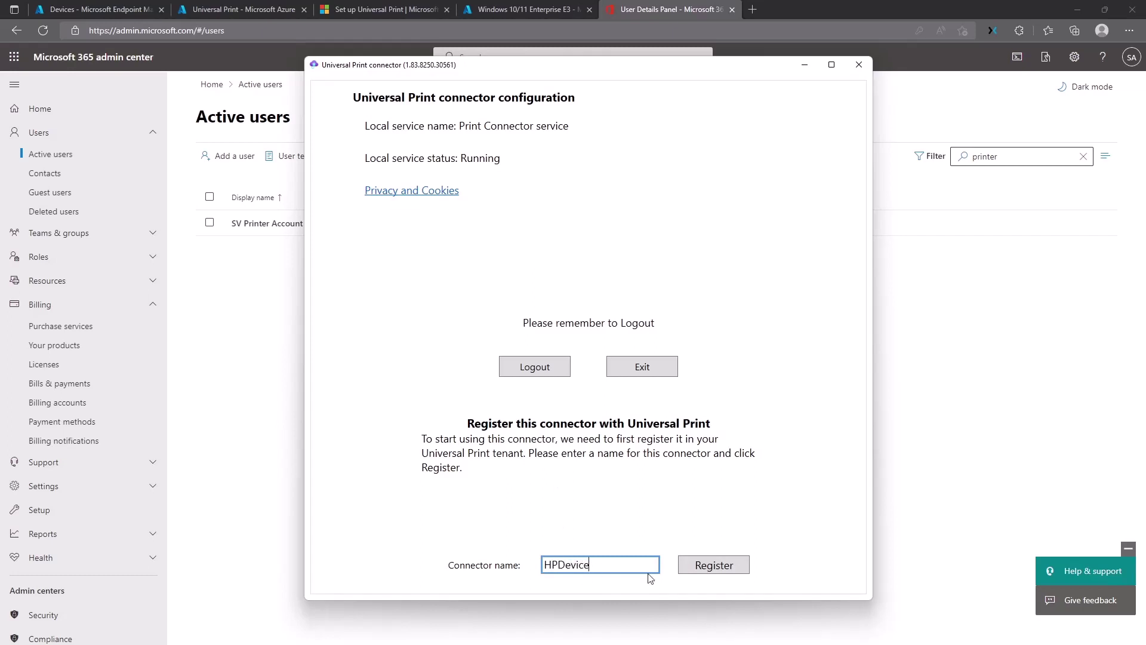
{"action": "left_click", "coordinate": [705, 565]}
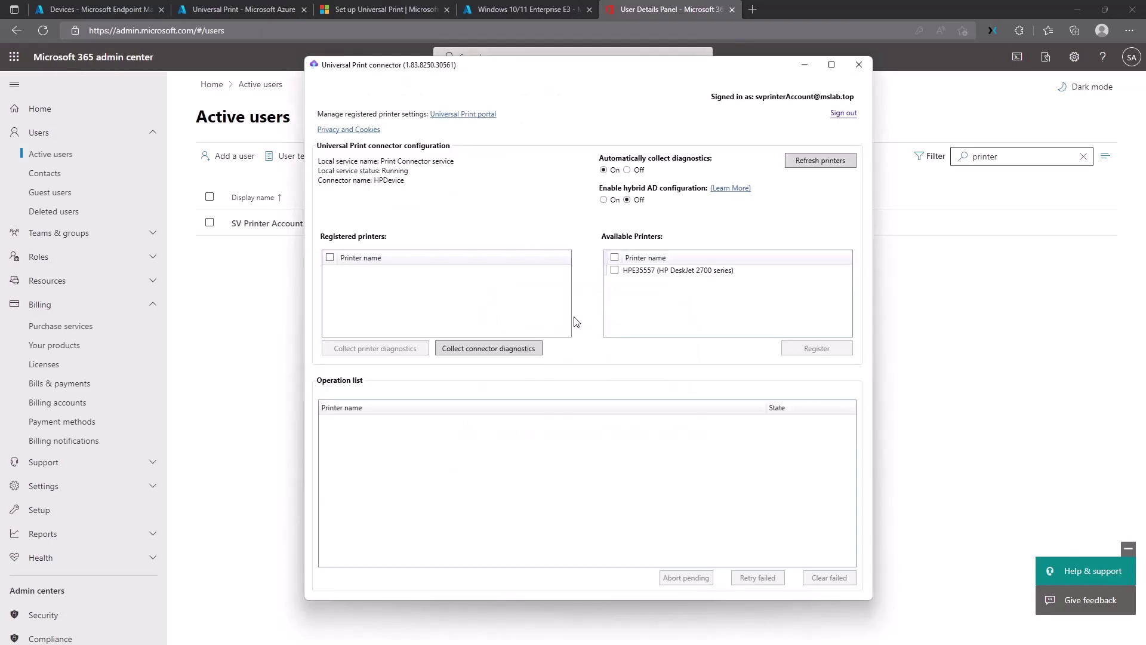
{"action": "left_click", "coordinate": [244, 9]}
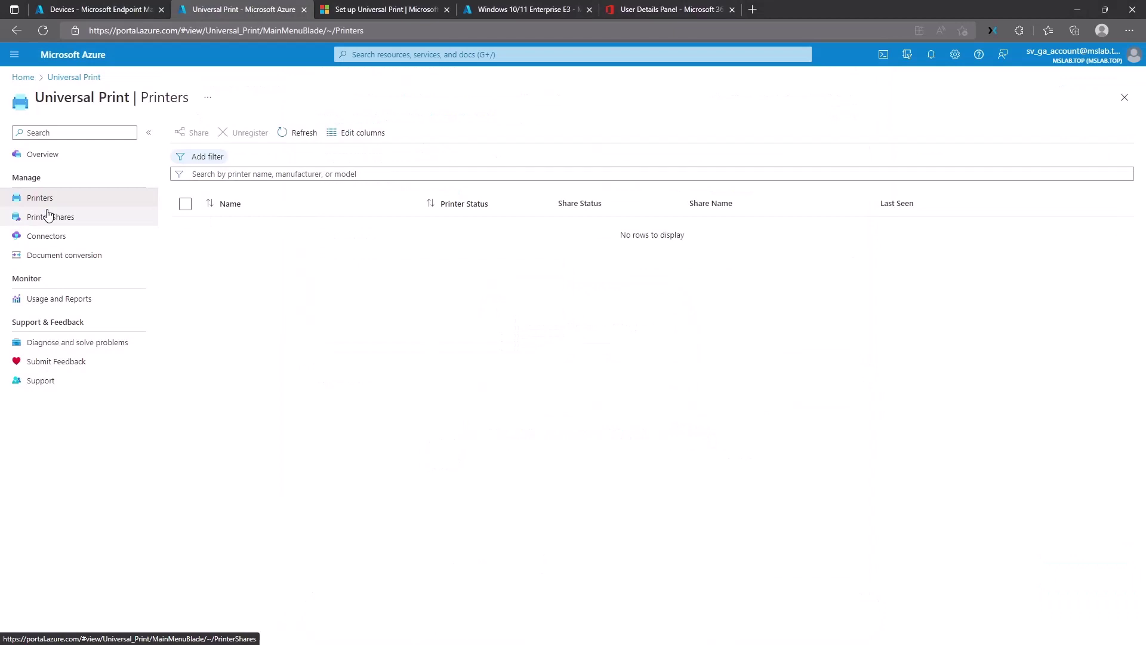
Step: Open the HPDevice connector's overview in Azure, then bring the connector window back
{"action": "left_click", "coordinate": [52, 236]}
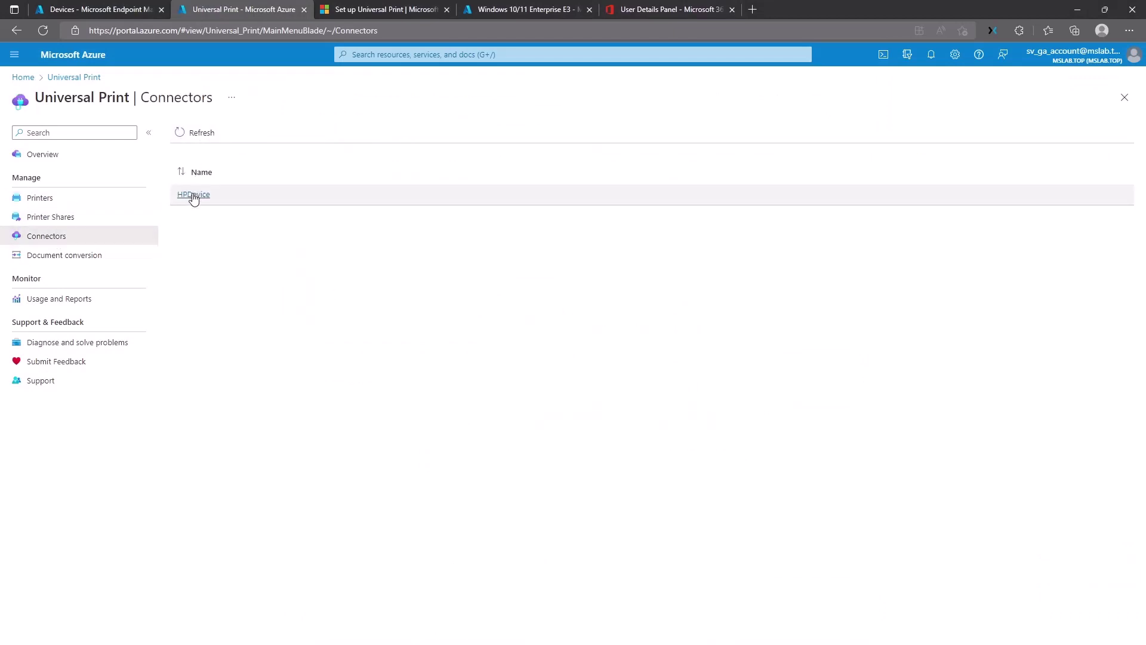
{"action": "left_click", "coordinate": [193, 196]}
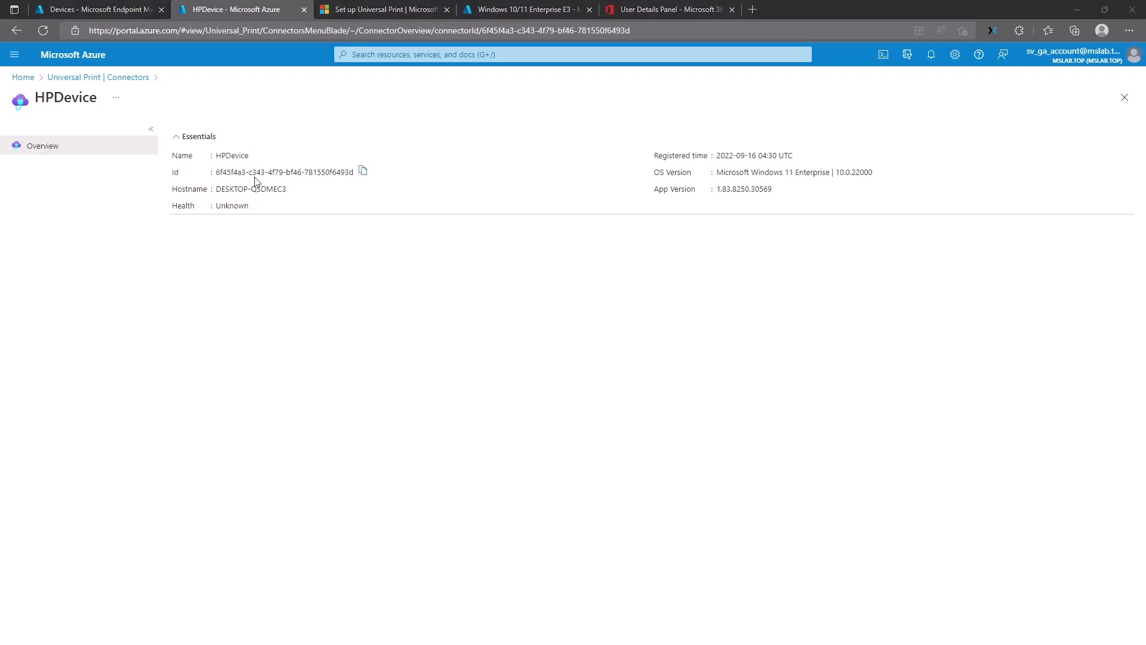
{"action": "key", "text": "alt+Tab"}
{"action": "left_click_drag", "start_coordinate": [355, 71], "coordinate": [312, 59]}
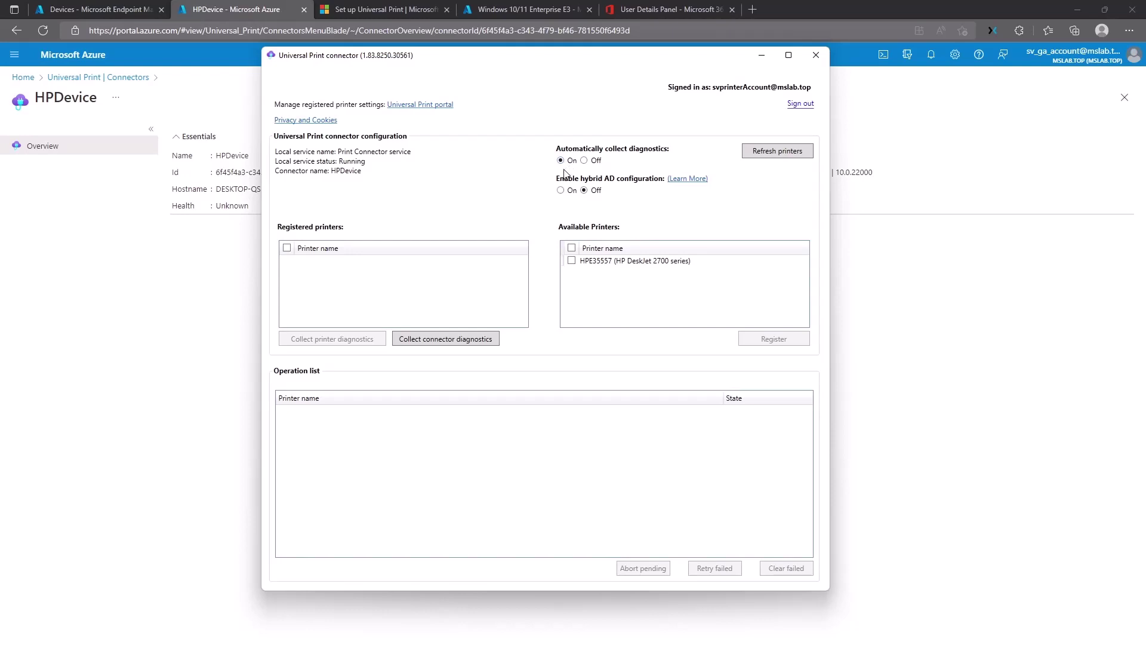
Step: Register HP DeskJet 2700 series printer HPE35557, then return to the Universal Print Connectors list
{"action": "left_click", "coordinate": [571, 261]}
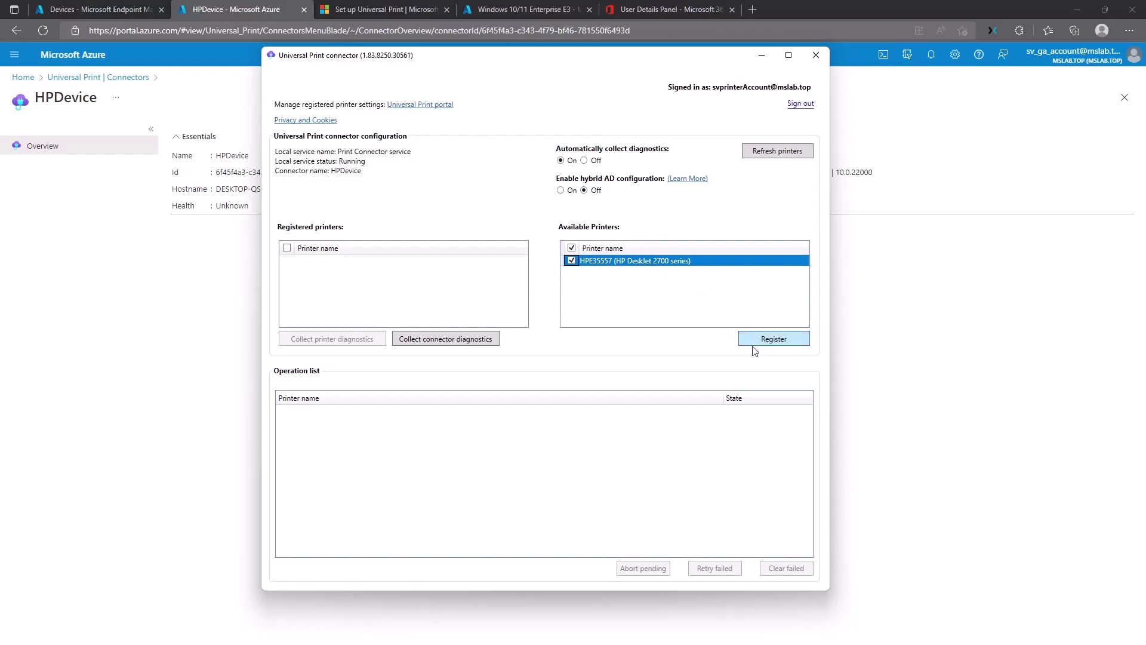
{"action": "left_click", "coordinate": [773, 338]}
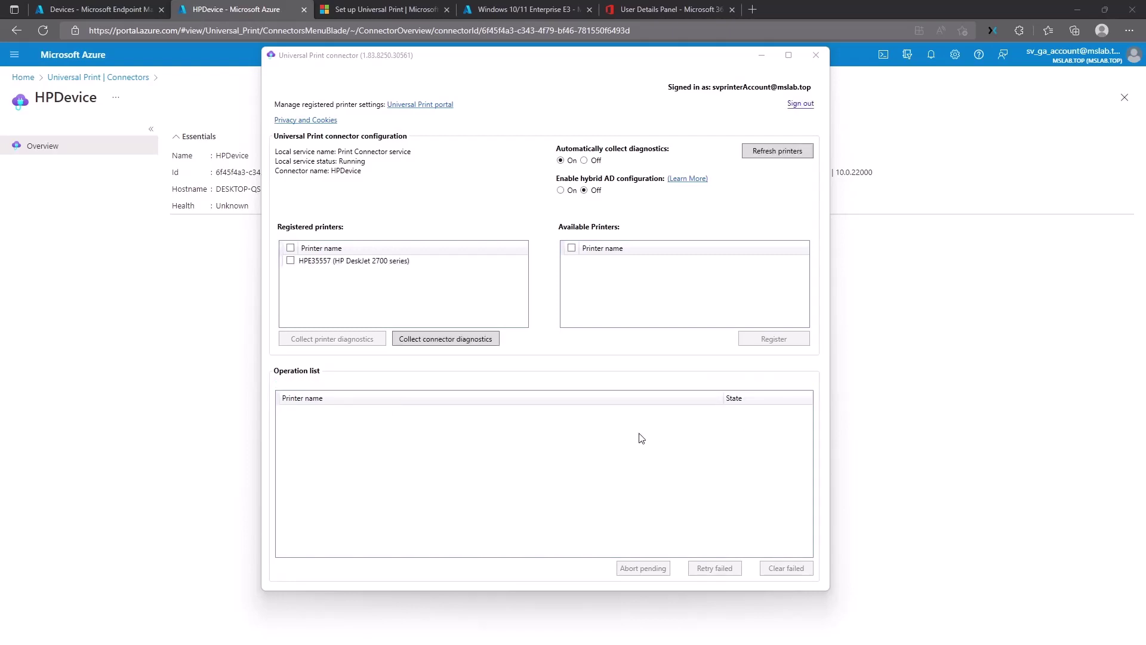
{"action": "left_click", "coordinate": [292, 297]}
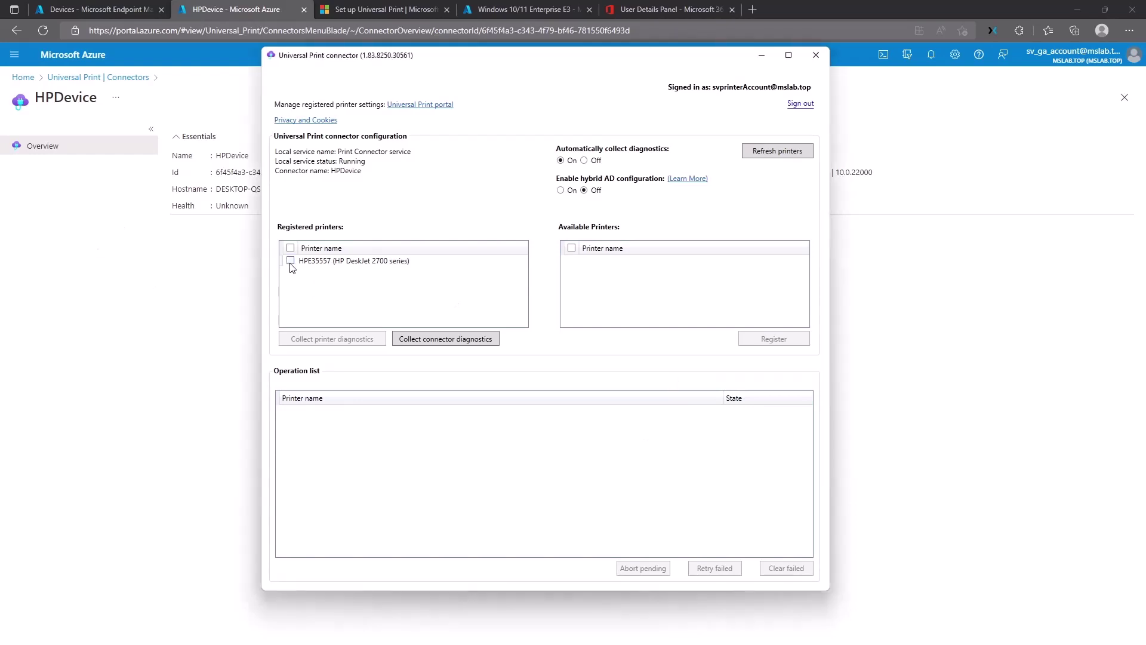
{"action": "left_click", "coordinate": [290, 262]}
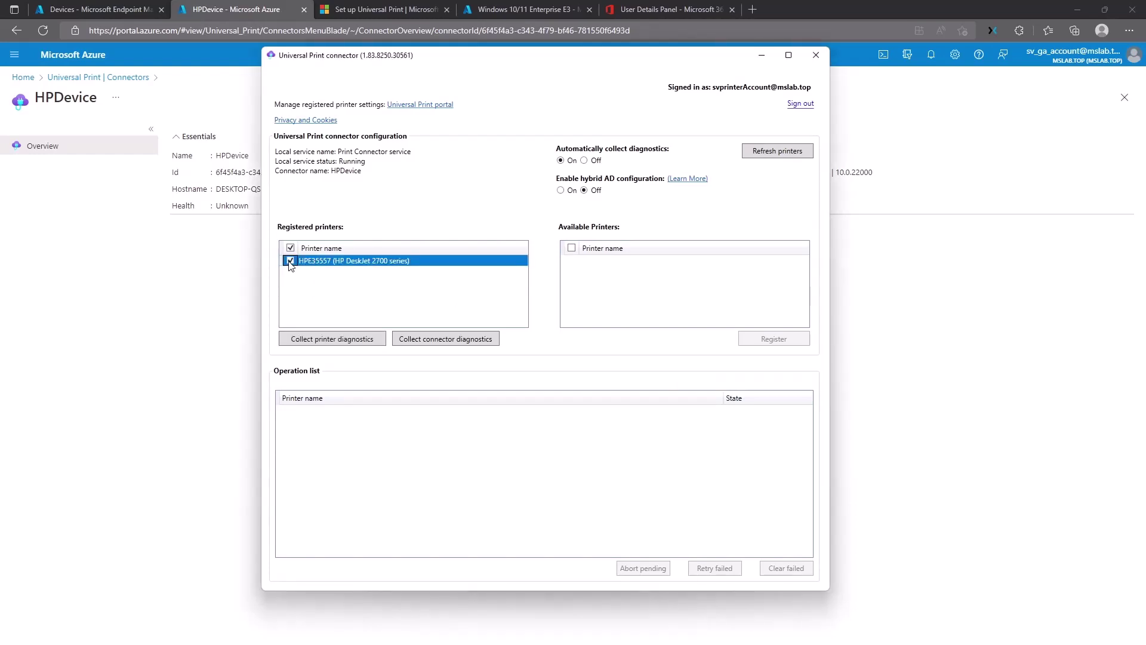
{"action": "left_click", "coordinate": [291, 263]}
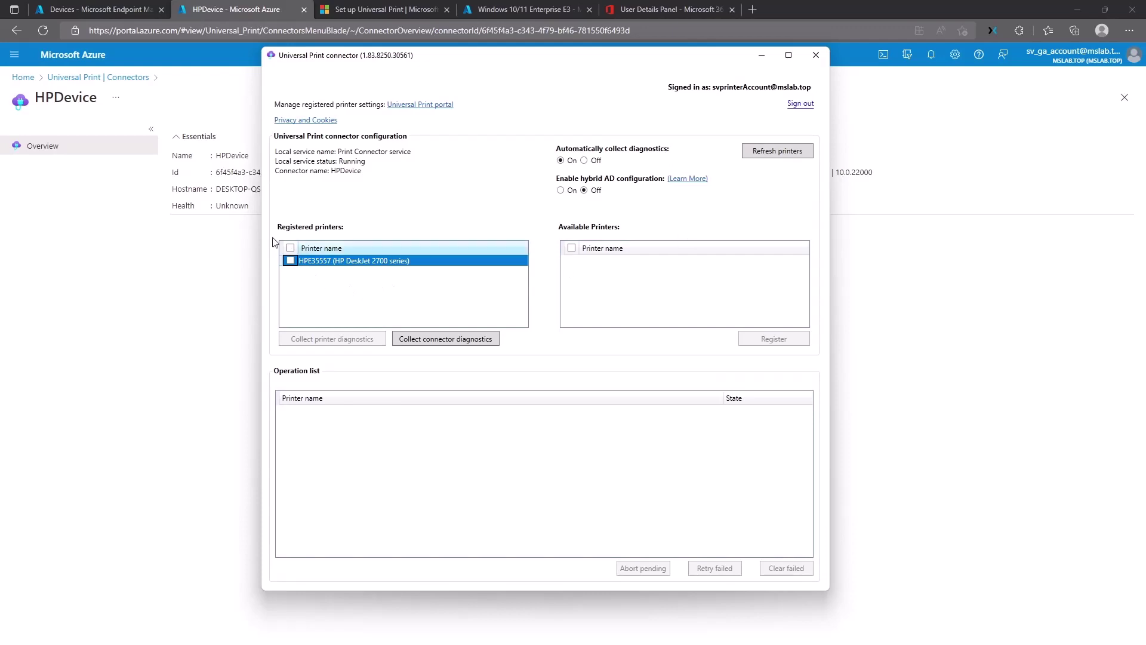
{"action": "left_click", "coordinate": [196, 176]}
{"action": "left_click", "coordinate": [123, 78]}
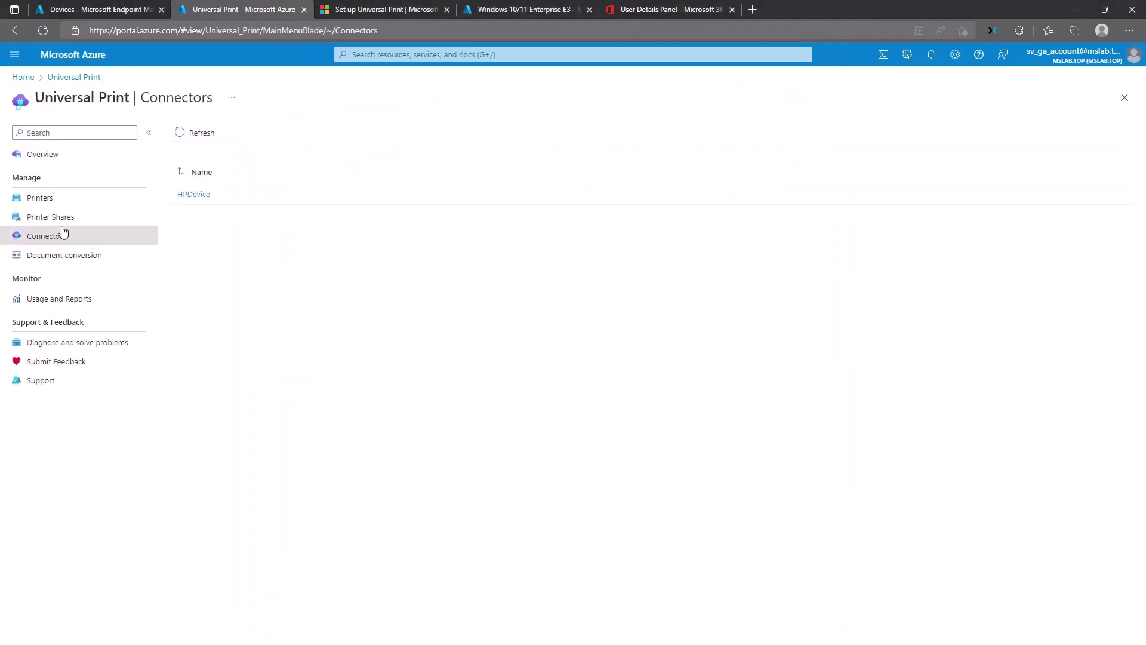
Step: Check printer HPE35557 shows Ready and Not shared, then review its jobs, properties and HPDevice connector
{"action": "left_click", "coordinate": [73, 198]}
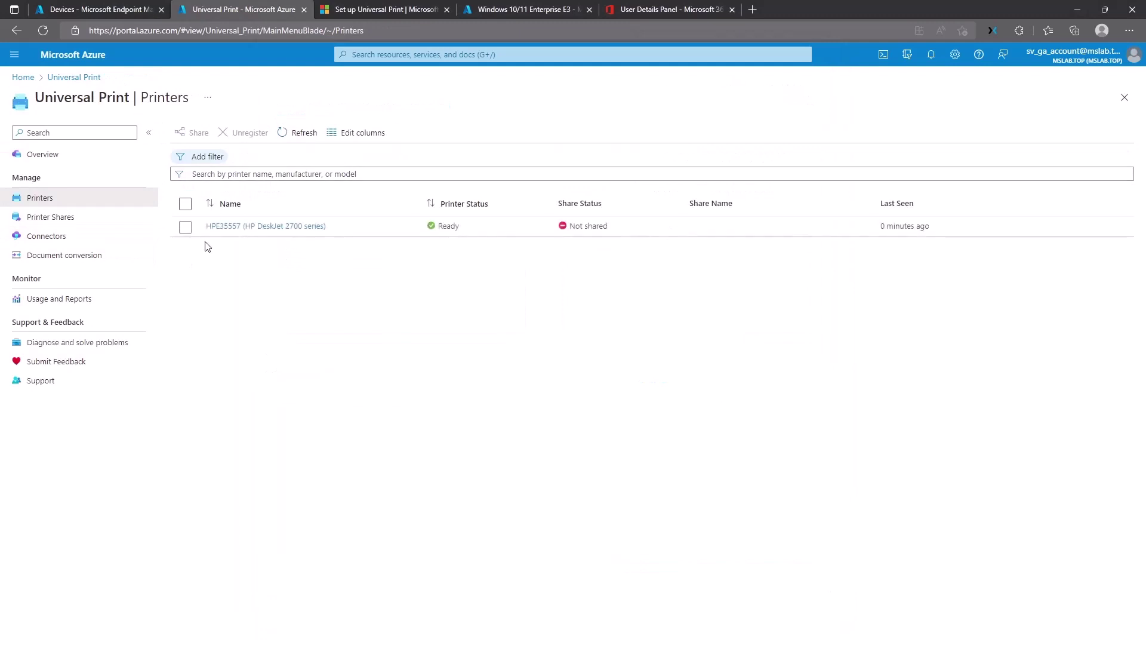
{"action": "left_click", "coordinate": [601, 227]}
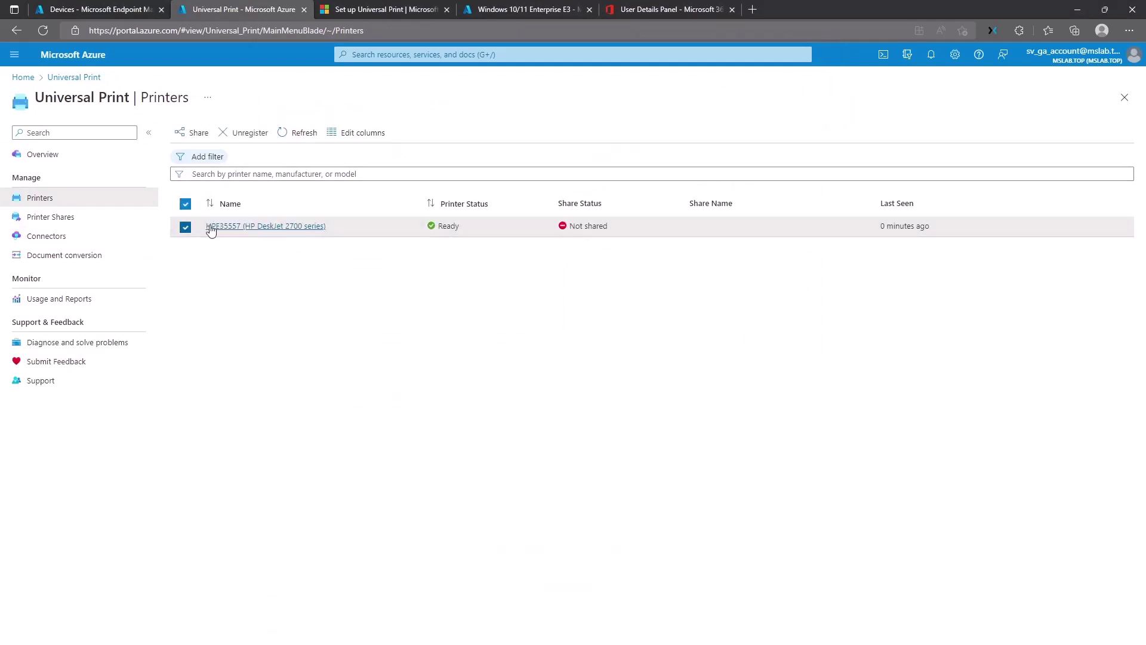
{"action": "left_click", "coordinate": [233, 226]}
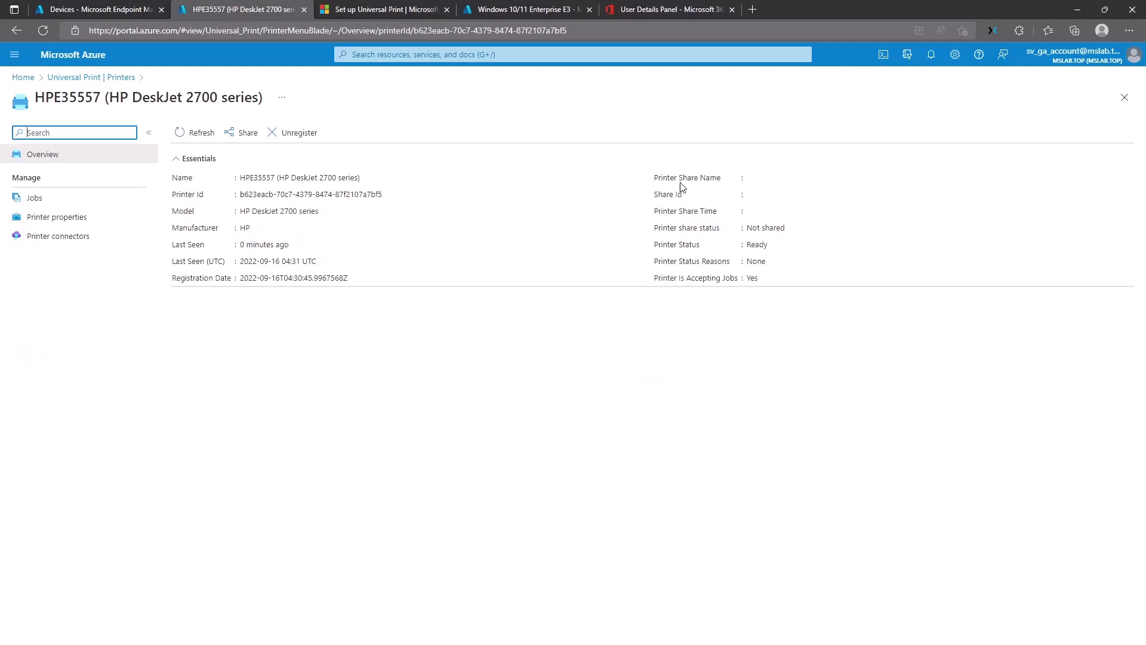
{"action": "left_click_drag", "start_coordinate": [681, 183], "coordinate": [789, 283]}
{"action": "left_click", "coordinate": [792, 291]}
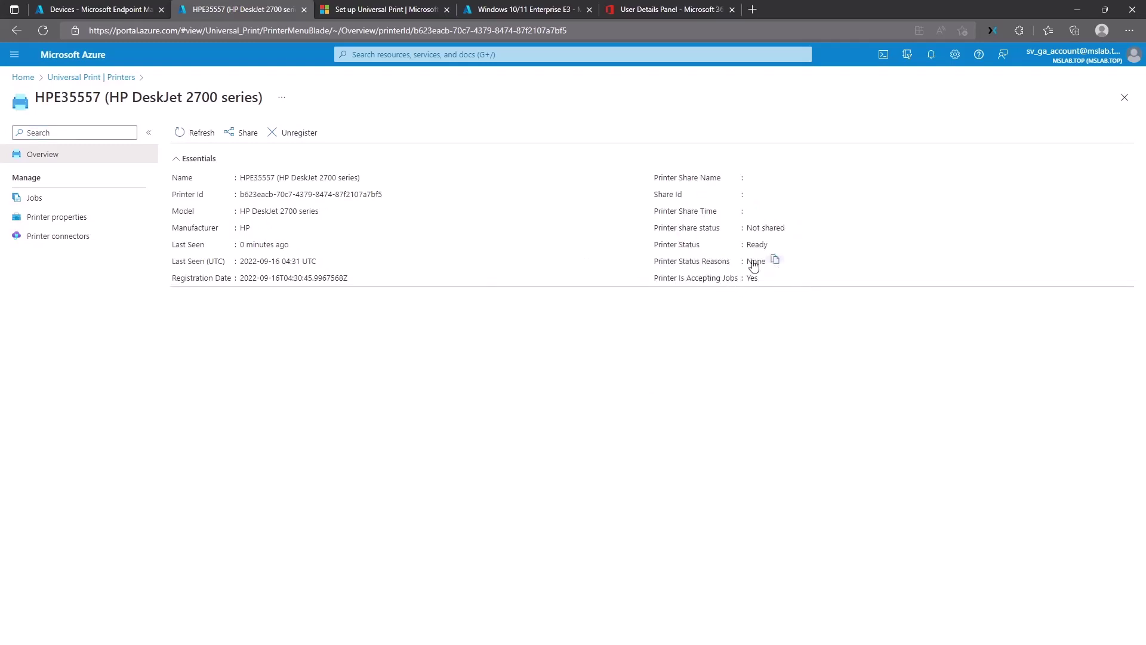
{"action": "left_click", "coordinate": [108, 203]}
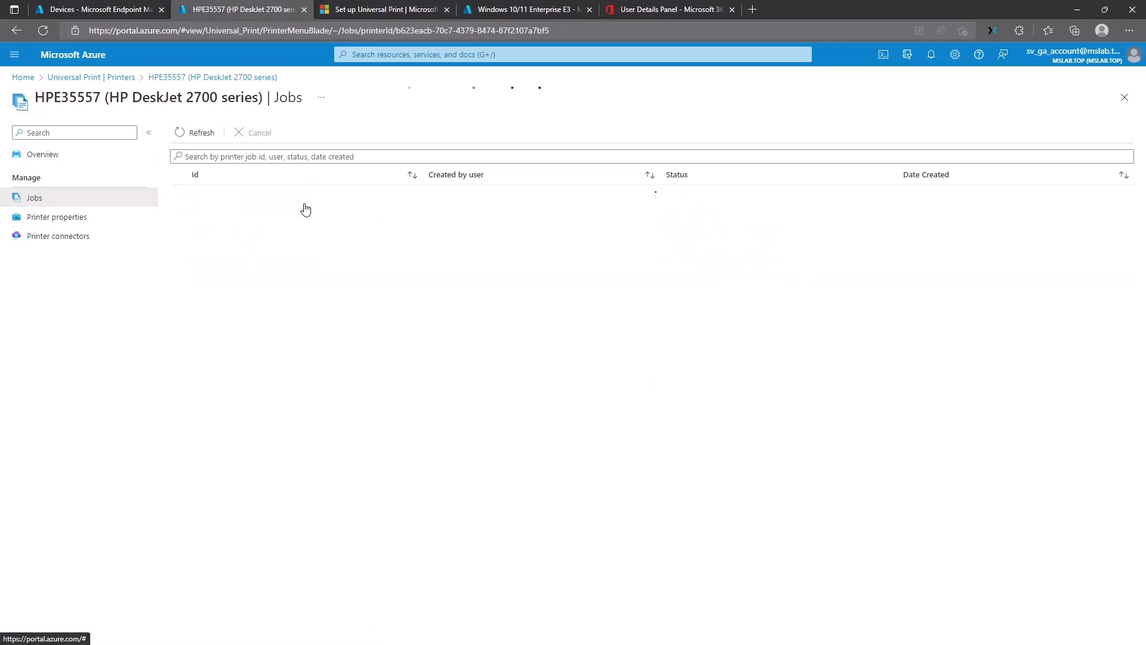
{"action": "left_click", "coordinate": [84, 217]}
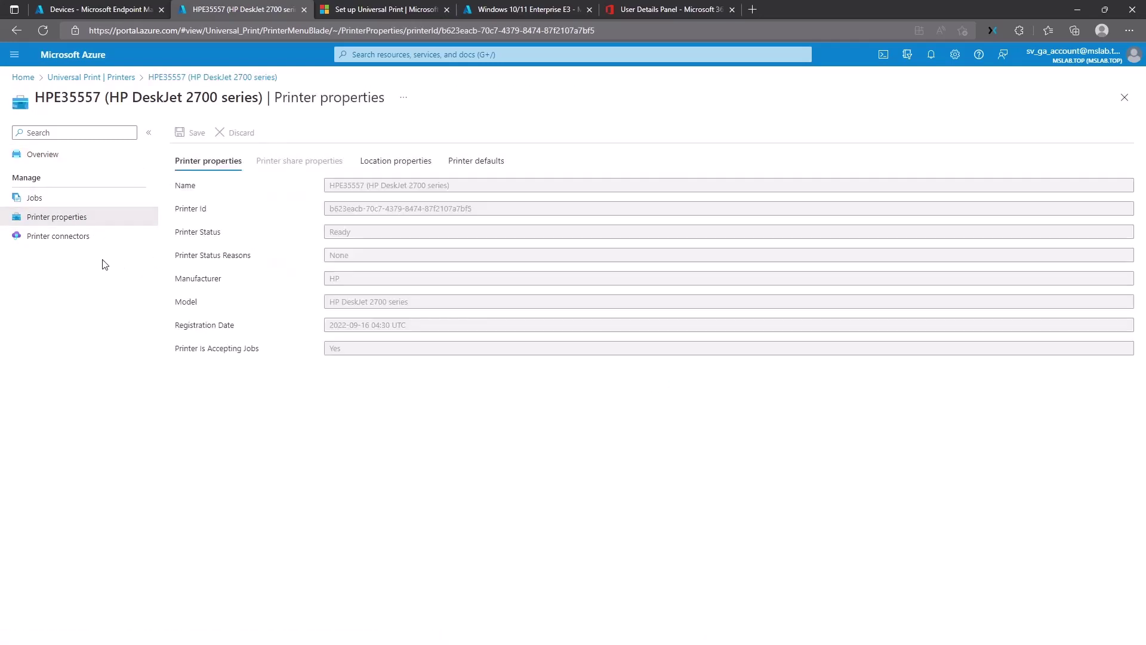
{"action": "left_click", "coordinate": [83, 237]}
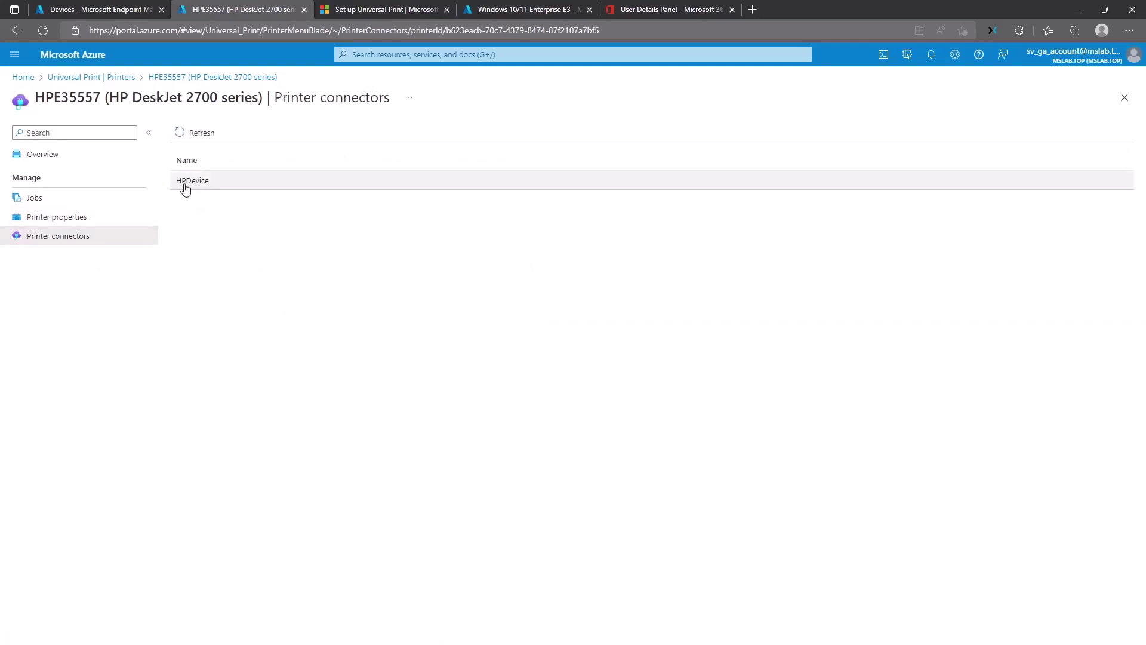
Step: Start adding a new share from the empty Printer Shares page
{"action": "left_click", "coordinate": [115, 78]}
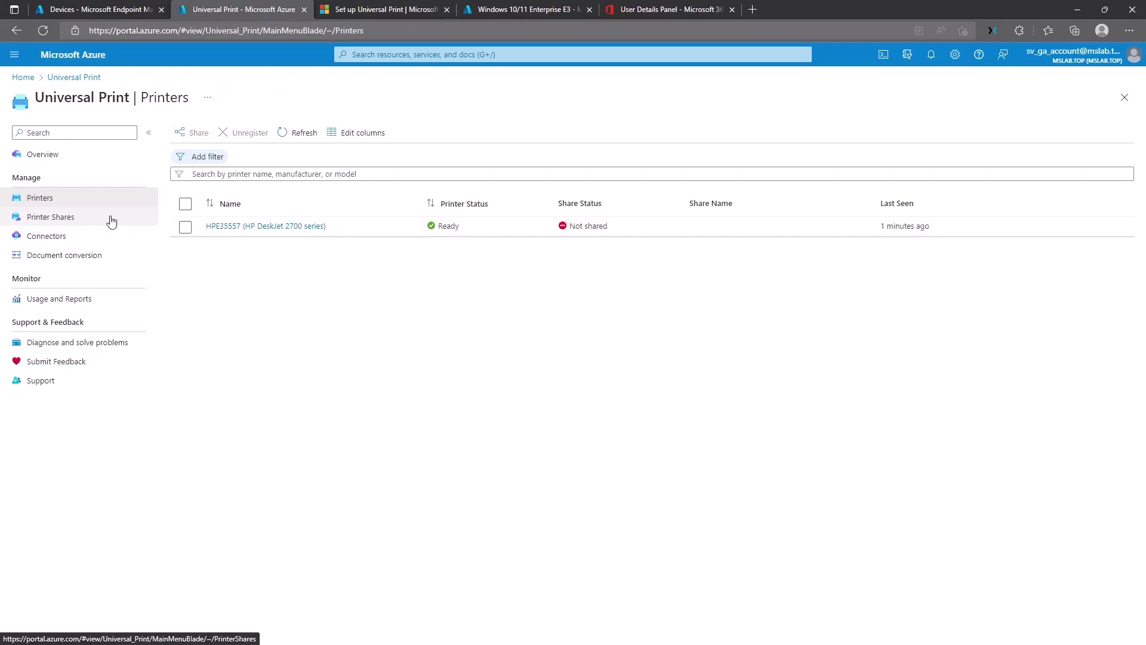
{"action": "left_click", "coordinate": [74, 220]}
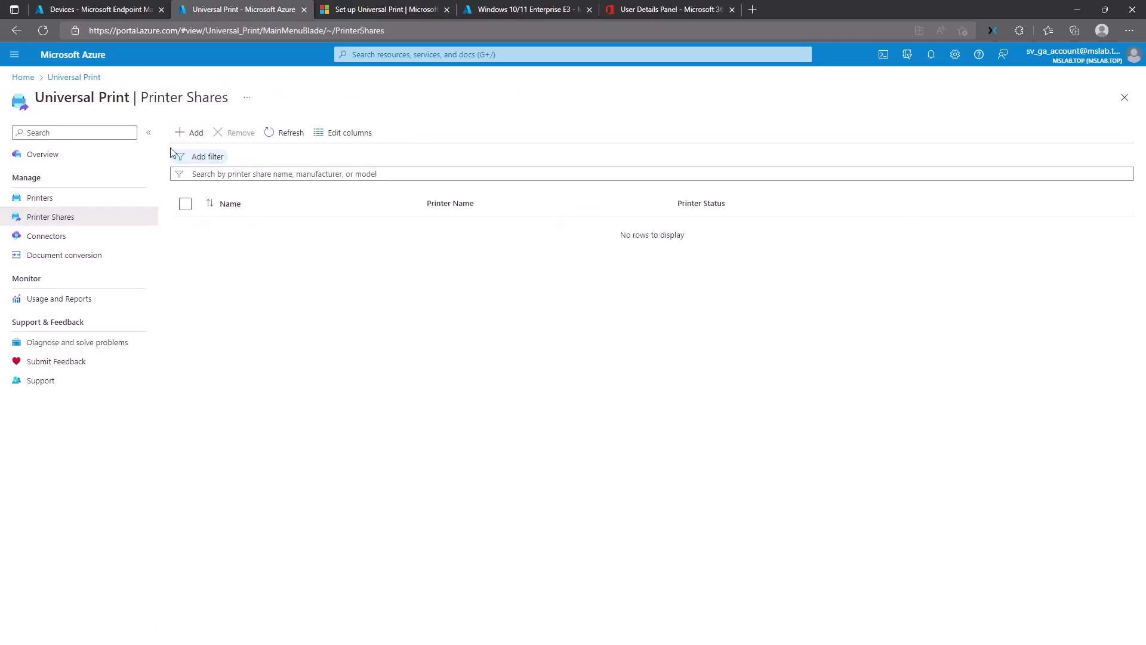
{"action": "left_click", "coordinate": [193, 131]}
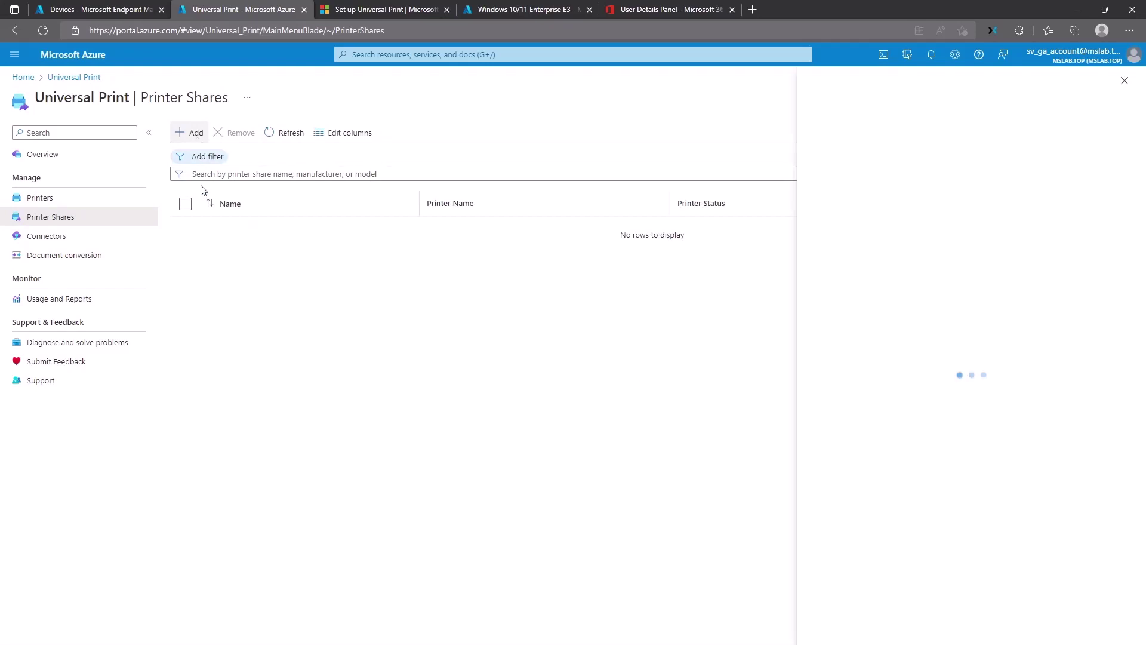
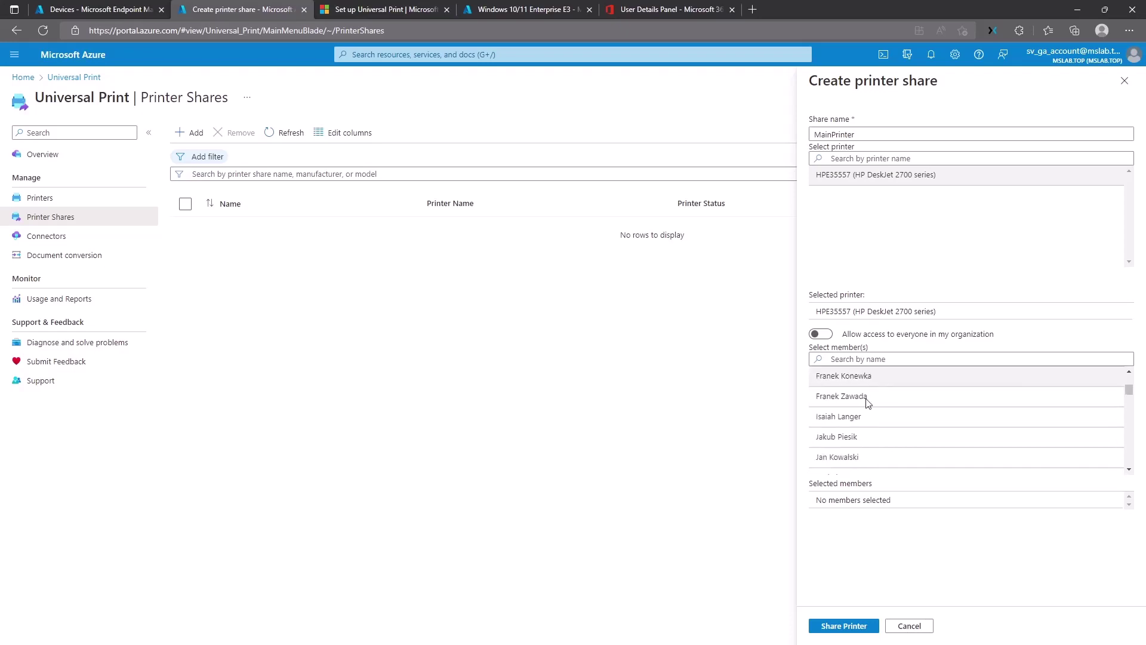
{"action": "scroll", "coordinate": [879, 432], "scroll_direction": "down", "scroll_amount": 3}
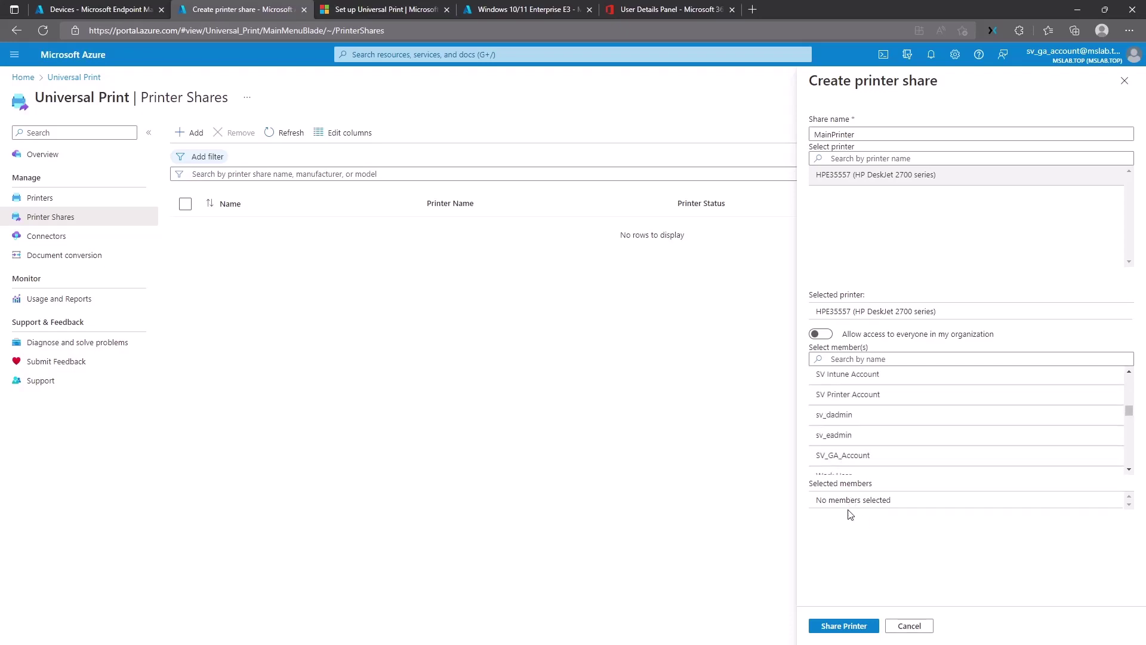
Step: Allow everyone in the organization access and share HPE35557 as MainPrinter
{"action": "scroll", "coordinate": [853, 382], "scroll_direction": "up", "scroll_amount": 10}
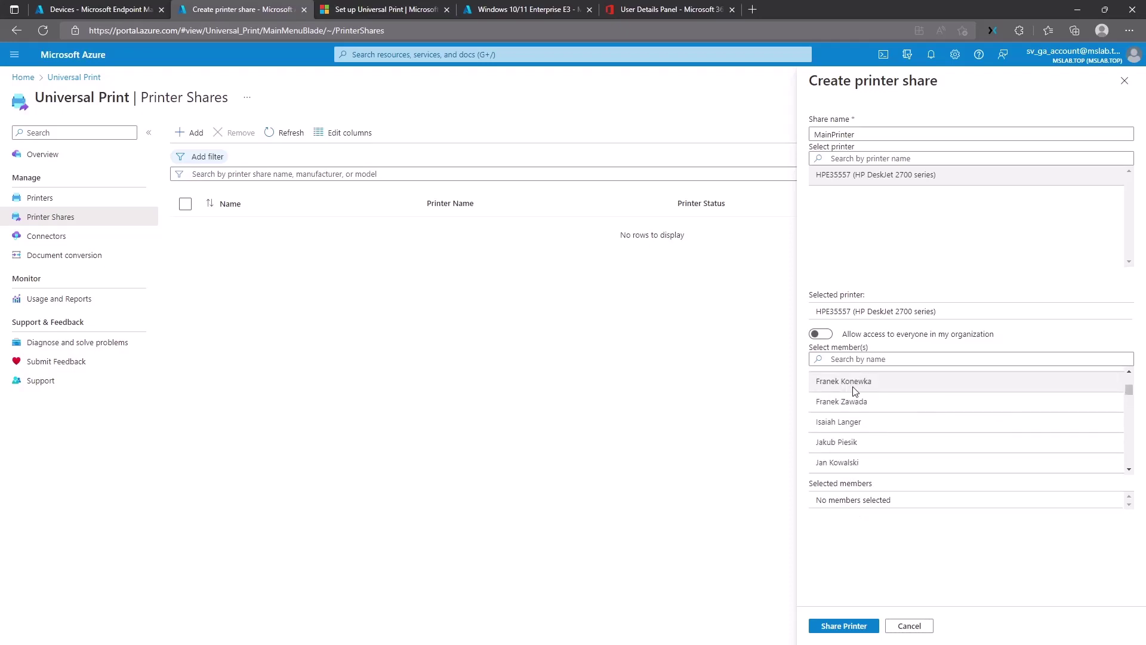
{"action": "left_click", "coordinate": [826, 334]}
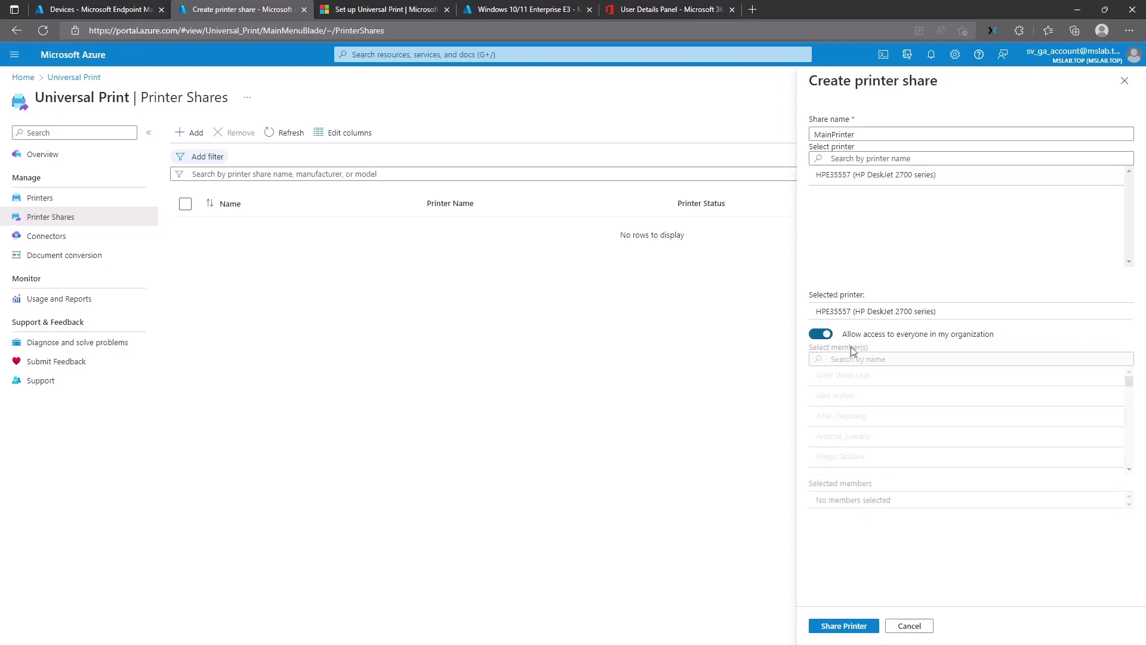
{"action": "scroll", "coordinate": [830, 416], "scroll_direction": "down", "scroll_amount": 3}
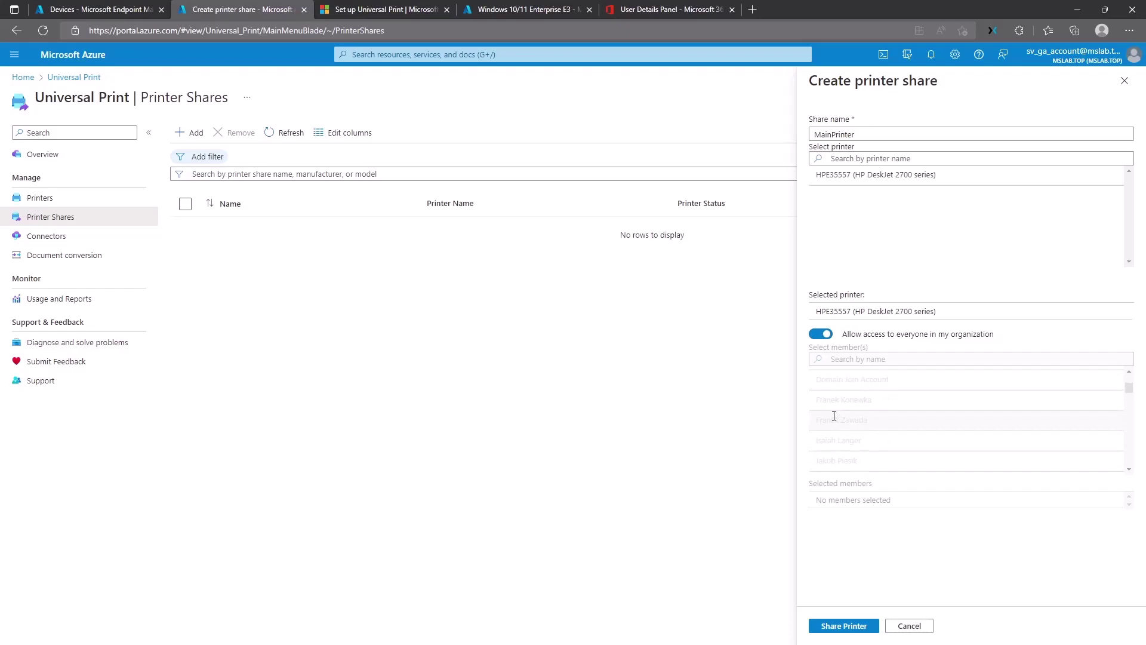
{"action": "left_click", "coordinate": [831, 624]}
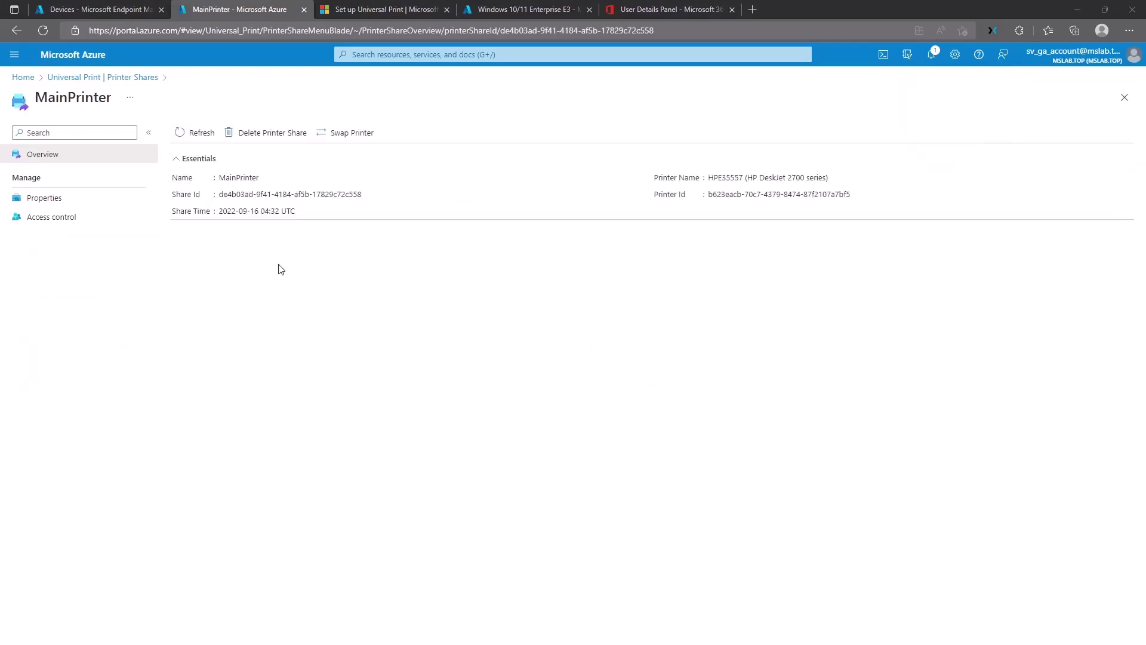
Step: Turn off organization-wide access in MainPrinter's access control
{"action": "left_click", "coordinate": [66, 198]}
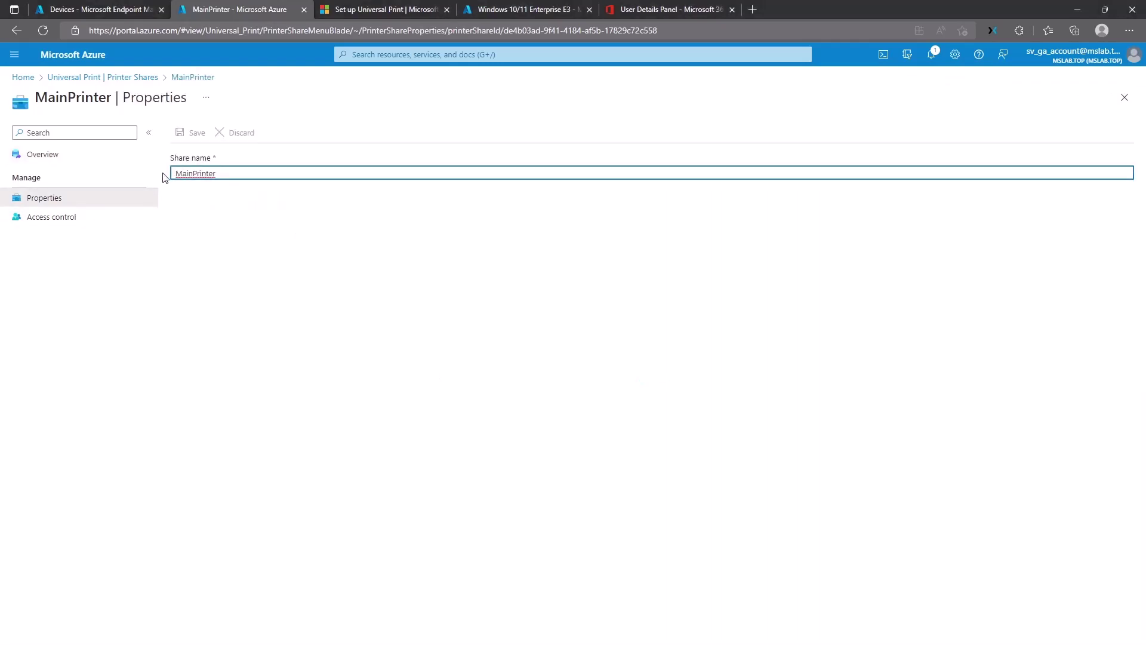
{"action": "left_click", "coordinate": [52, 218]}
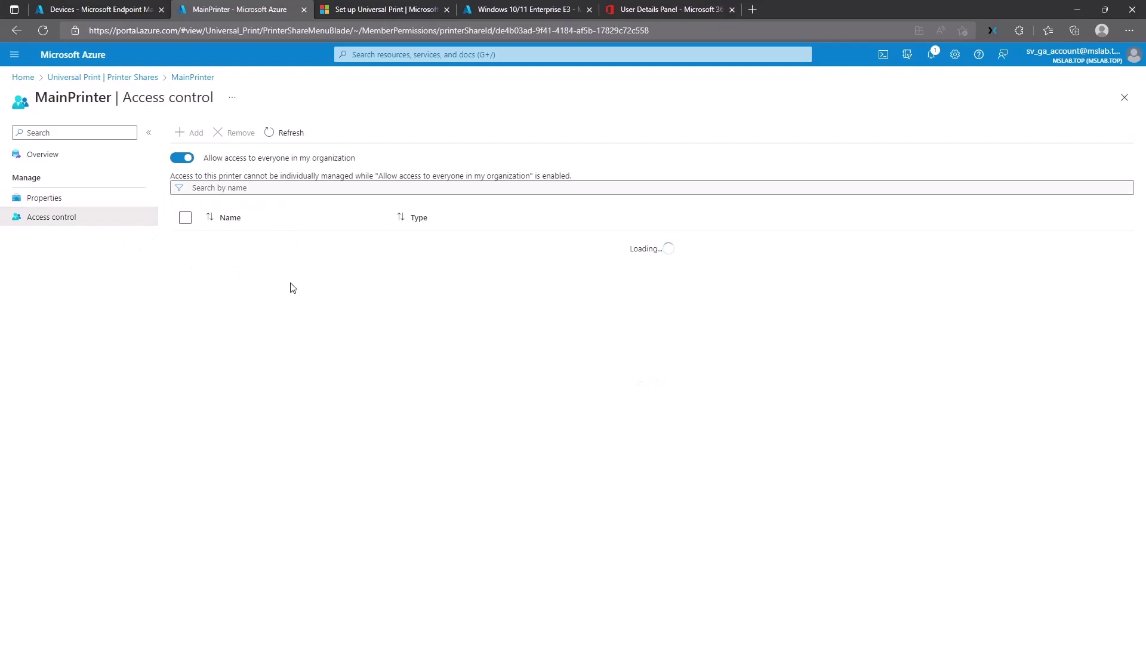
{"action": "left_click", "coordinate": [182, 157]}
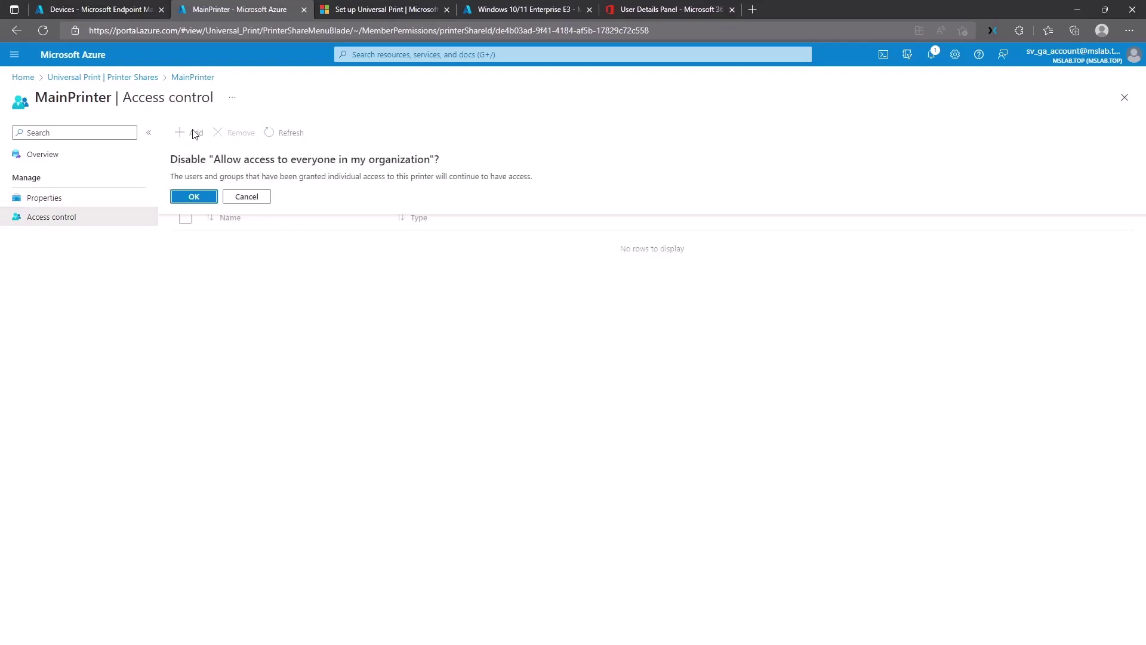
{"action": "left_click", "coordinate": [194, 197]}
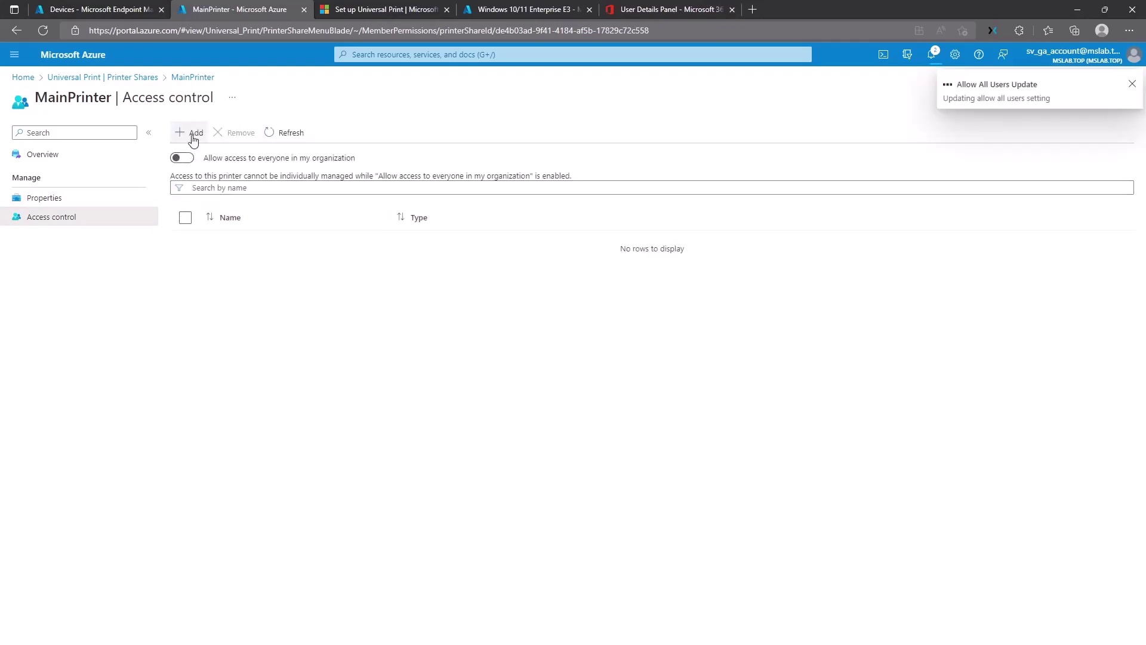
Step: Add the group GTG_UserGroups_OnlyStandardUsers, found by searching 'Onl', as a MainPrinter member
{"action": "left_click", "coordinate": [192, 136]}
{"action": "scroll", "coordinate": [895, 239], "scroll_direction": "down", "scroll_amount": 5}
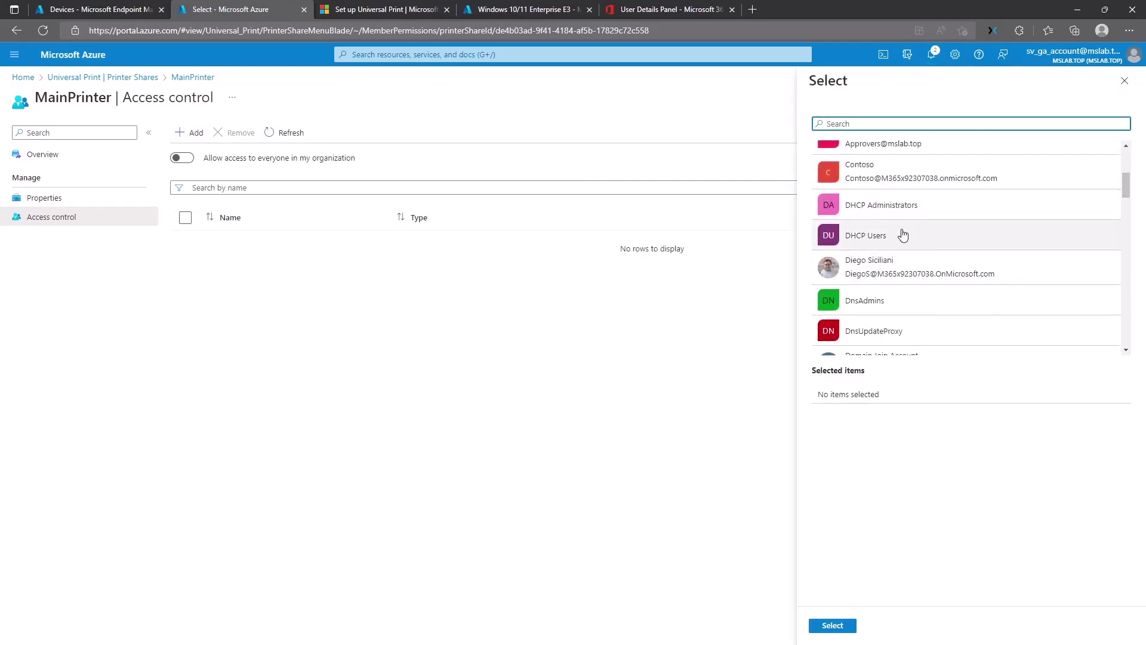
{"action": "scroll", "coordinate": [865, 239], "scroll_direction": "down", "scroll_amount": 5}
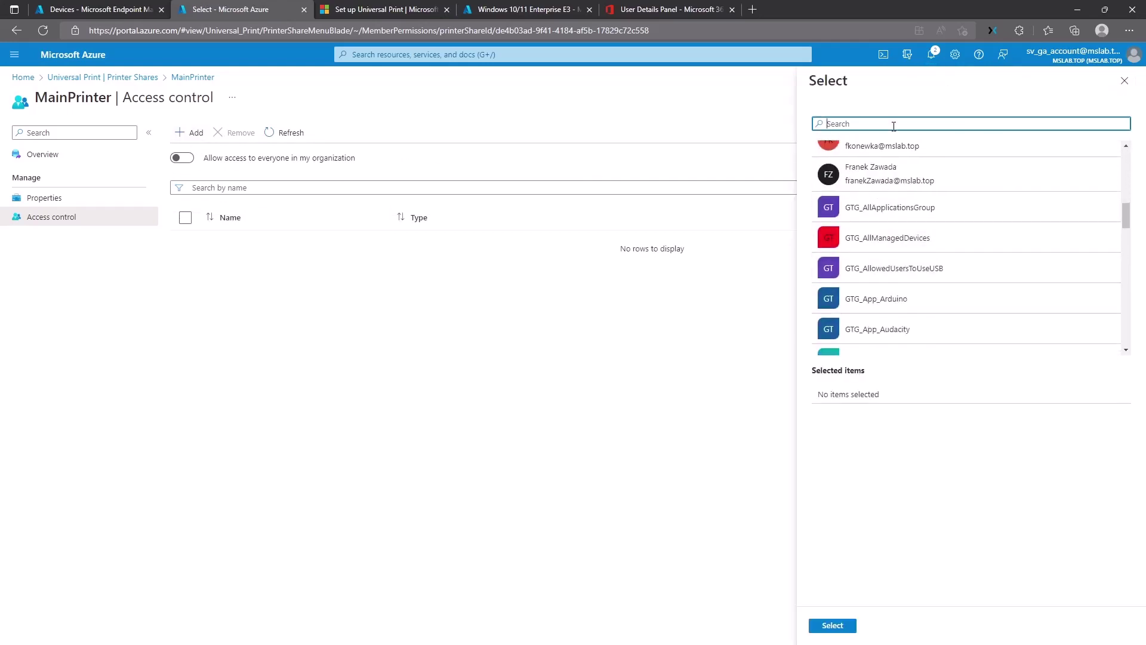
{"action": "scroll", "coordinate": [877, 323], "scroll_direction": "down", "scroll_amount": 3}
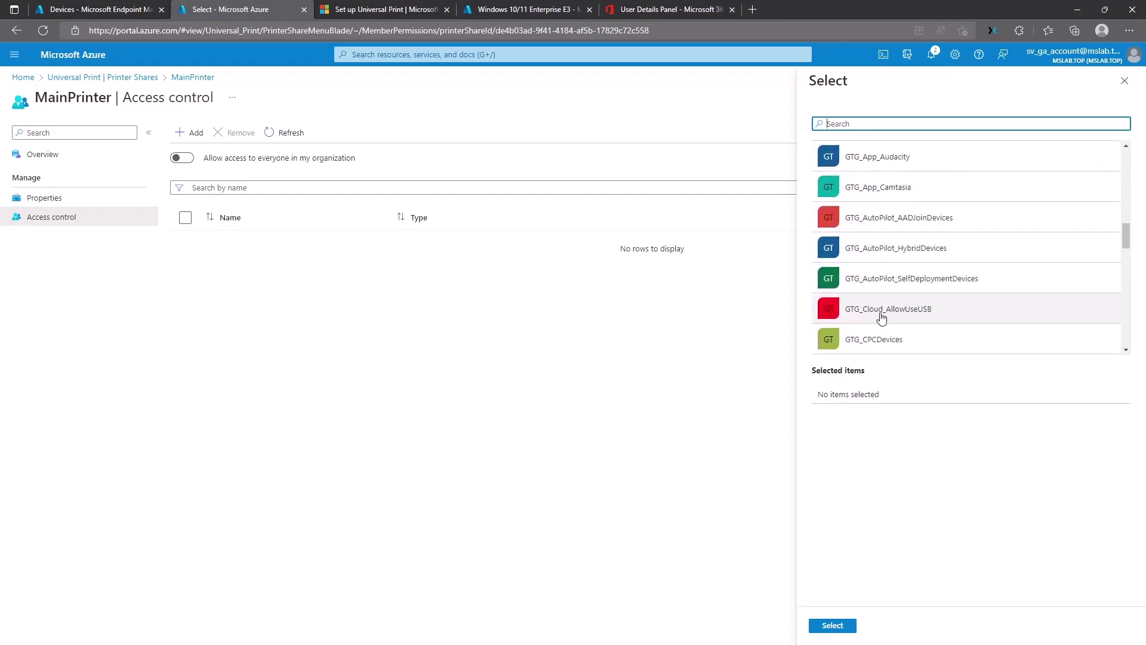
{"action": "scroll", "coordinate": [882, 319], "scroll_direction": "down", "scroll_amount": 10}
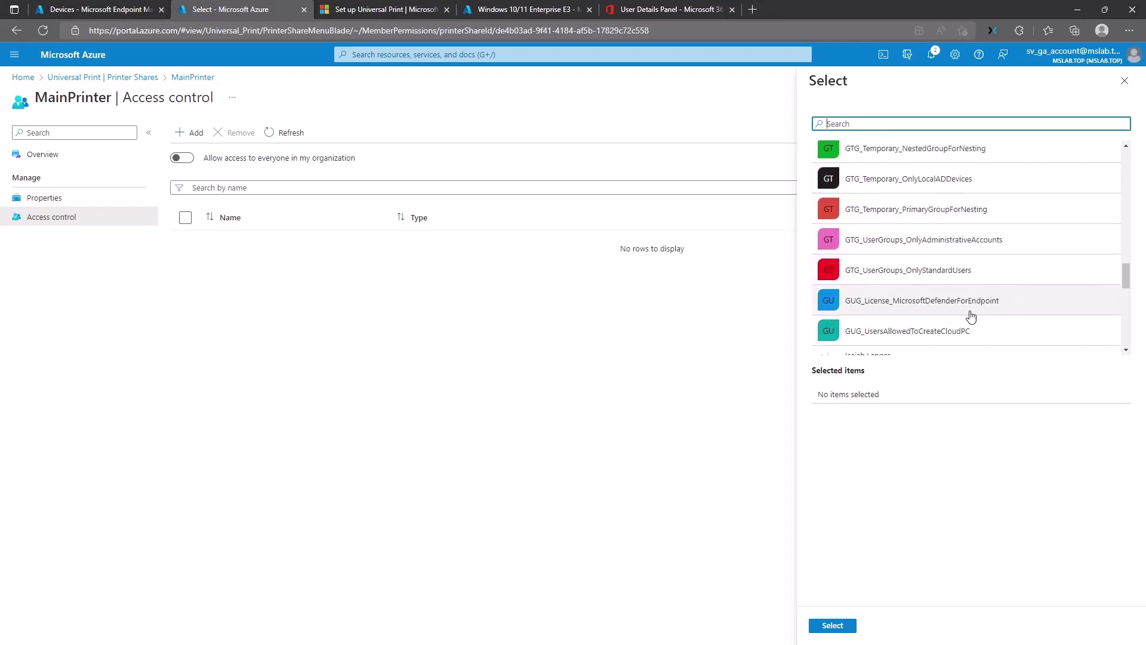
{"action": "scroll", "coordinate": [967, 316], "scroll_direction": "down", "scroll_amount": 2}
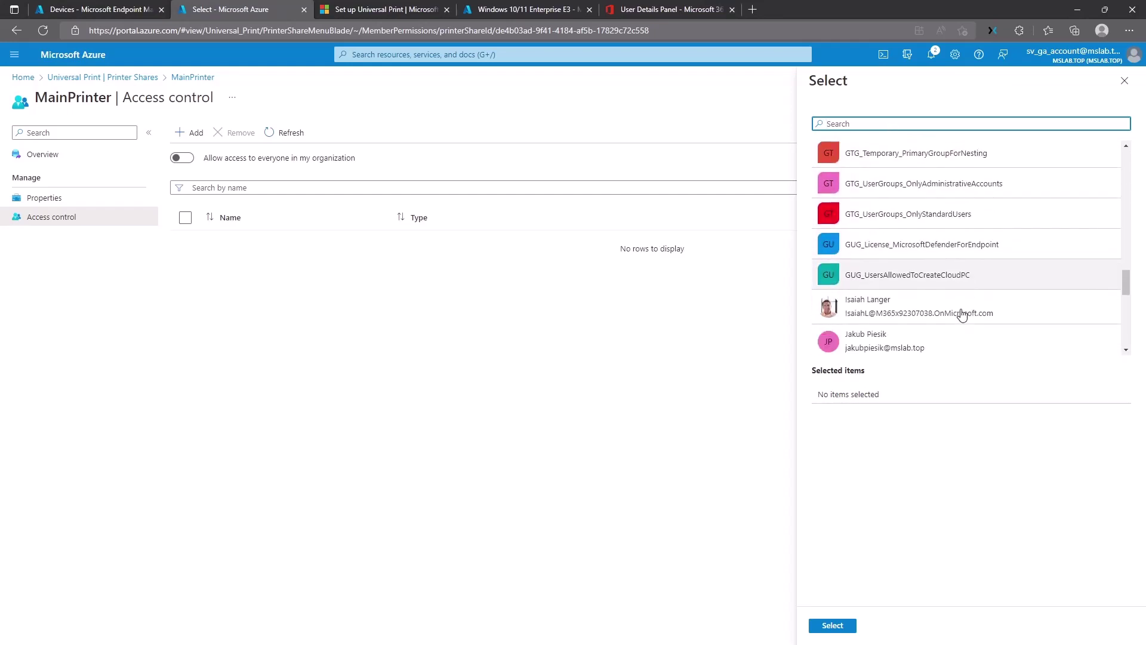
{"action": "left_click", "coordinate": [886, 269]}
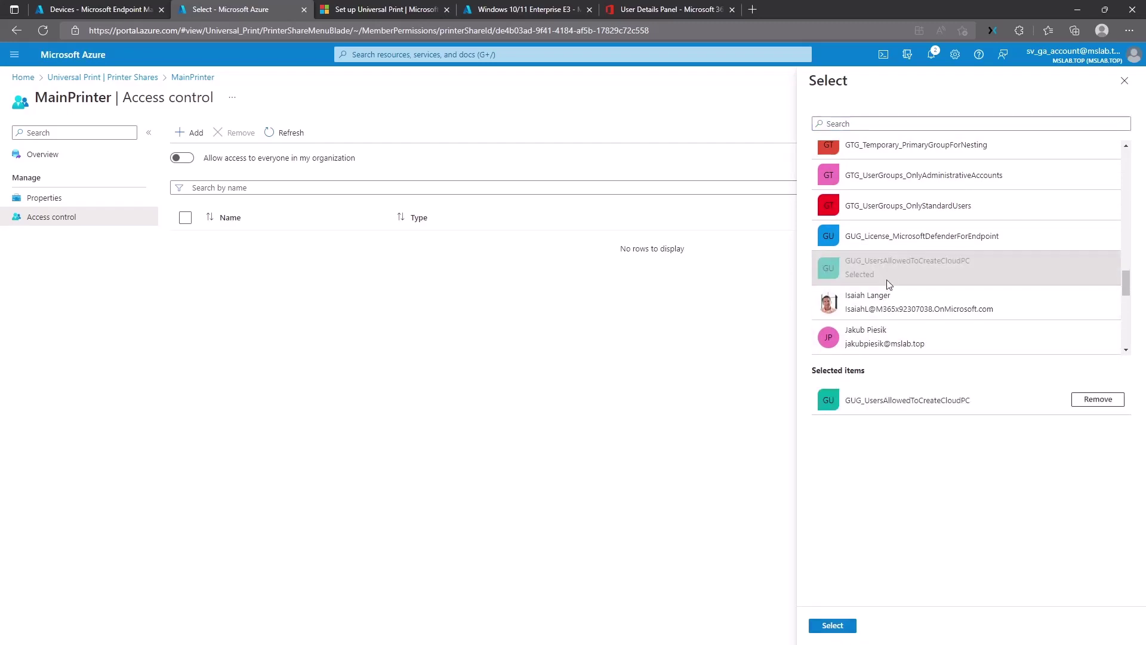
{"action": "left_click", "coordinate": [1098, 399]}
{"action": "left_click", "coordinate": [872, 123]}
{"action": "type", "text": "GUG"}
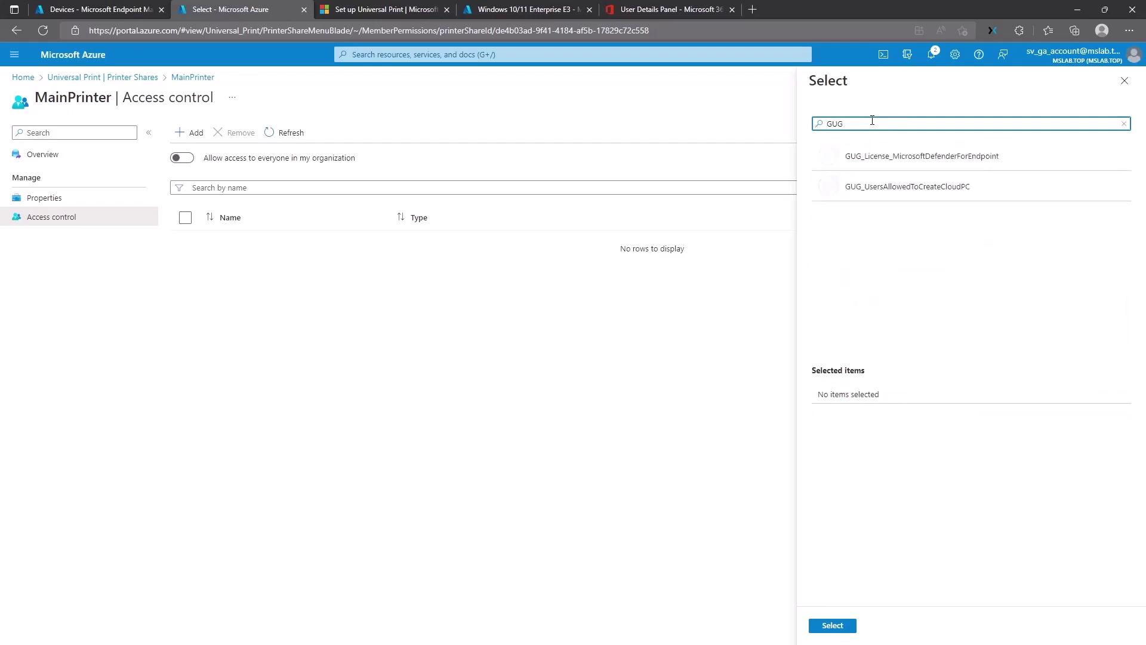
{"action": "key", "text": "BackSpace"}
{"action": "key", "text": "BackSpace"}
{"action": "type", "text": "Onl"}
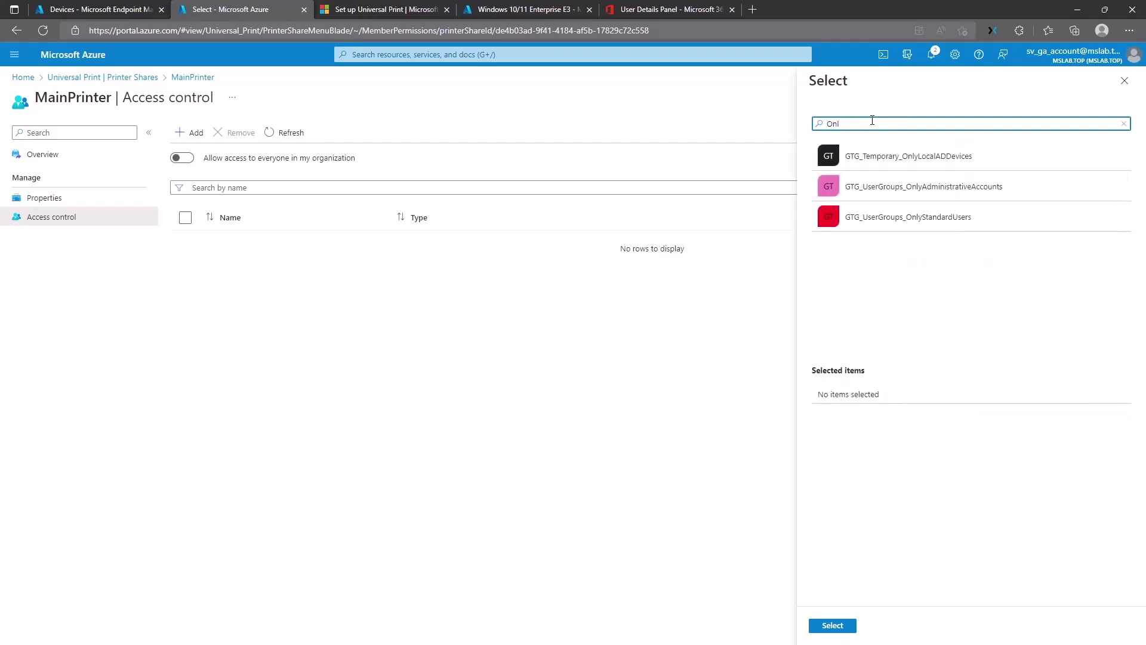
{"action": "left_click", "coordinate": [922, 218]}
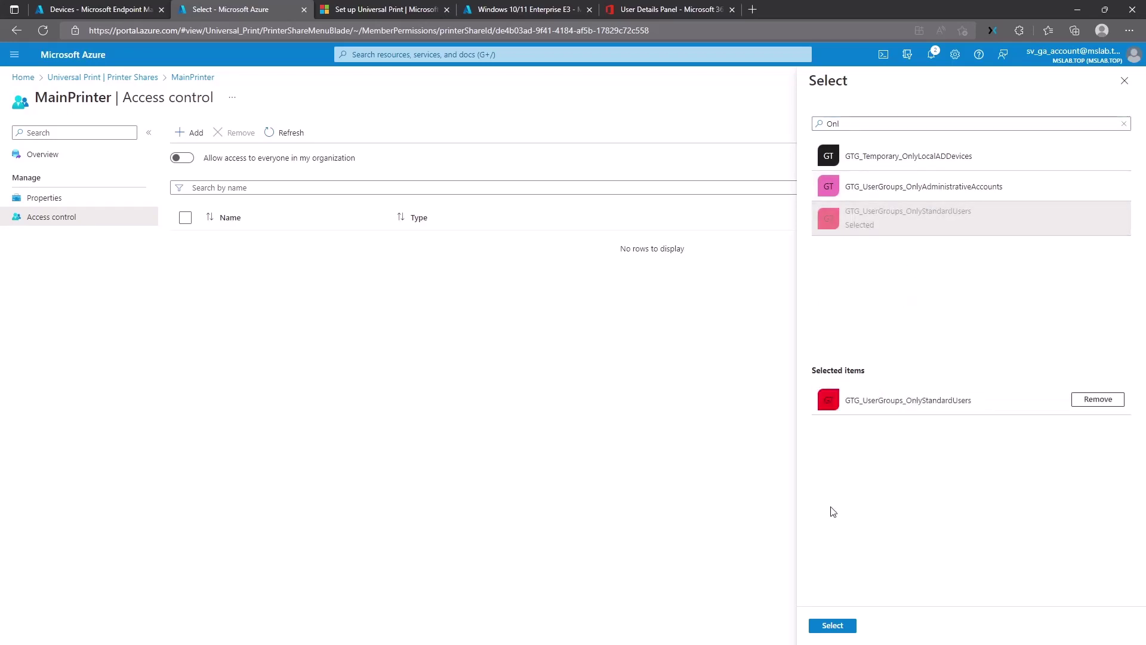
{"action": "left_click", "coordinate": [836, 626]}
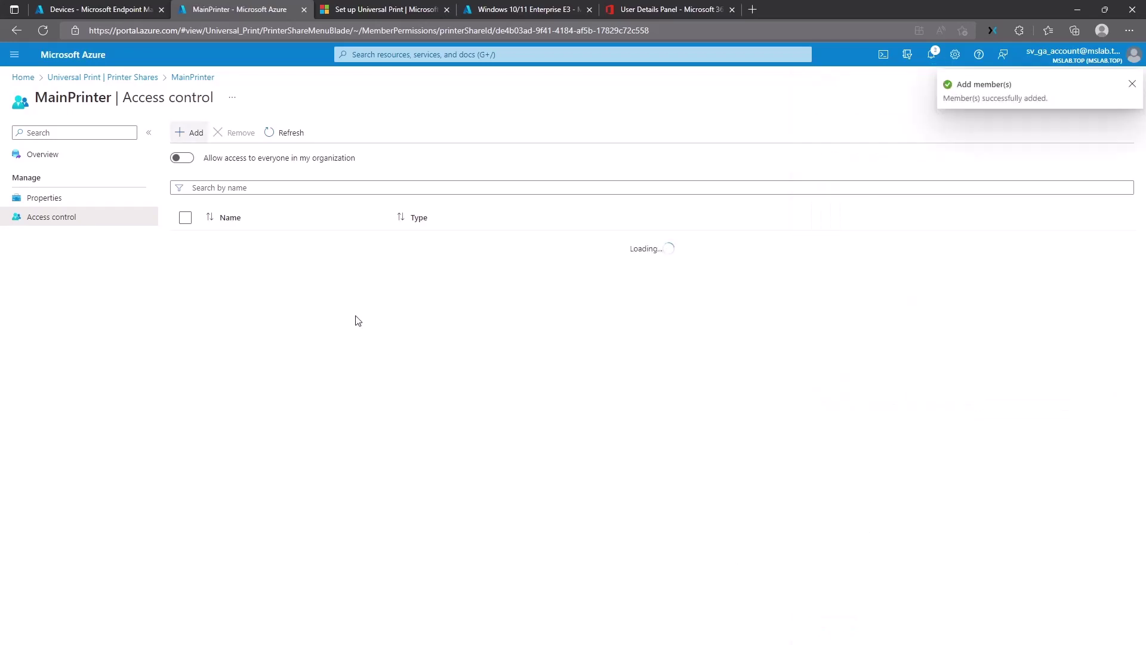
Step: On the VM, search for printers under Settings > Devices > Printers & scanners
{"action": "left_click", "coordinate": [264, 241]}
{"action": "key", "text": "alt+Tab"}
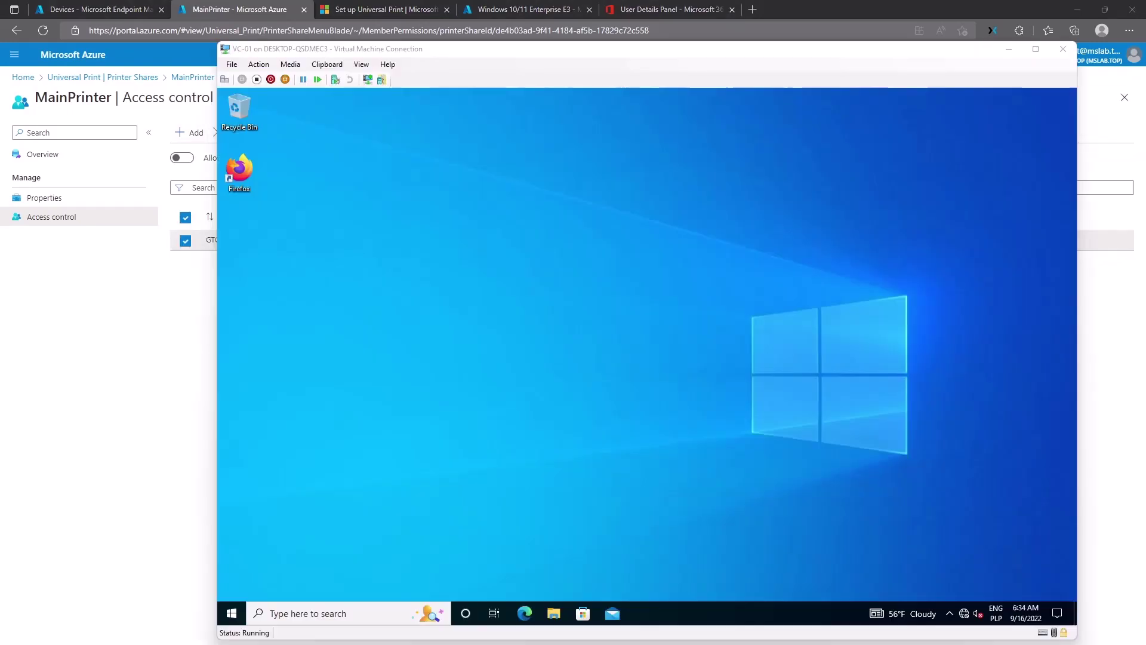
{"action": "left_click", "coordinate": [585, 483]}
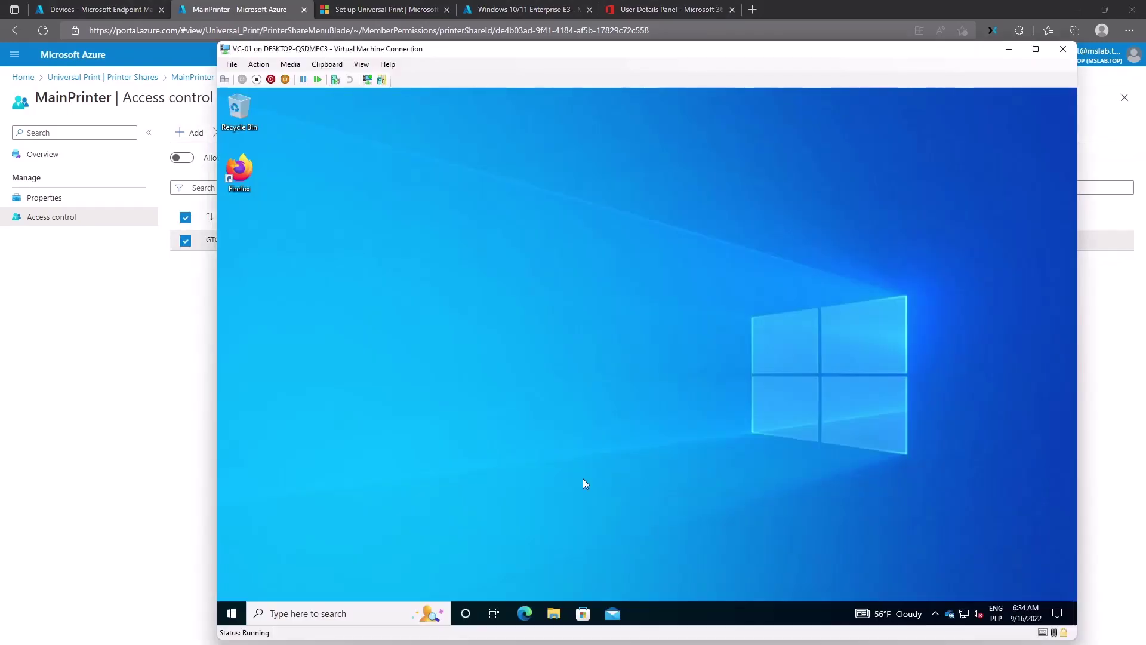
{"action": "left_click", "coordinate": [240, 614]}
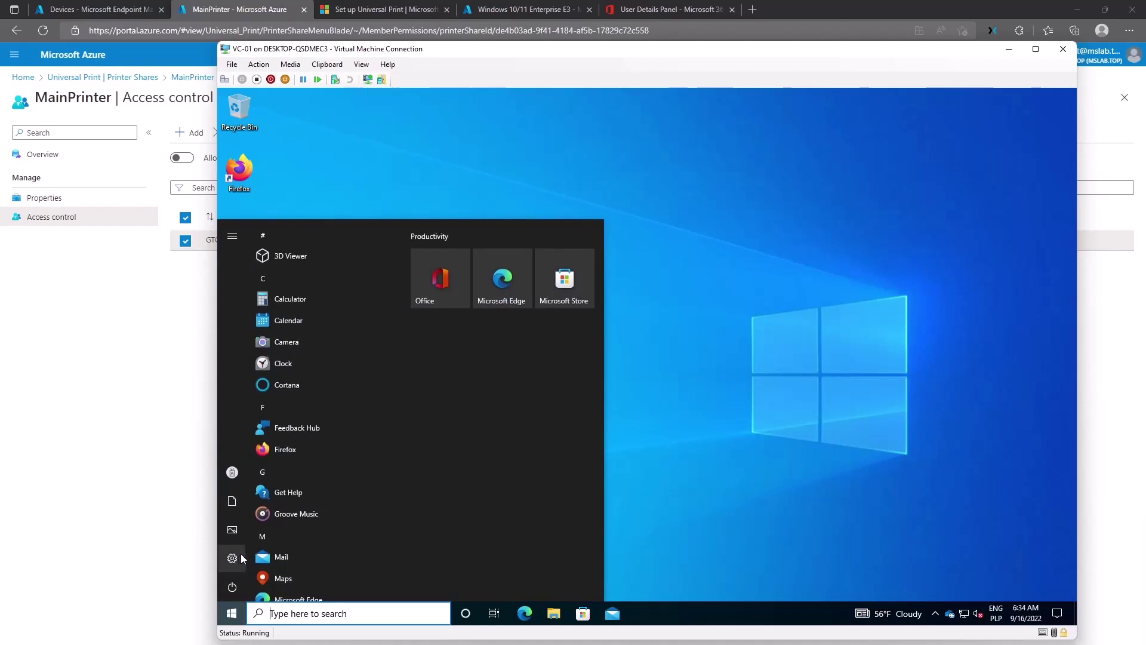
{"action": "mouse_move", "coordinate": [241, 554]}
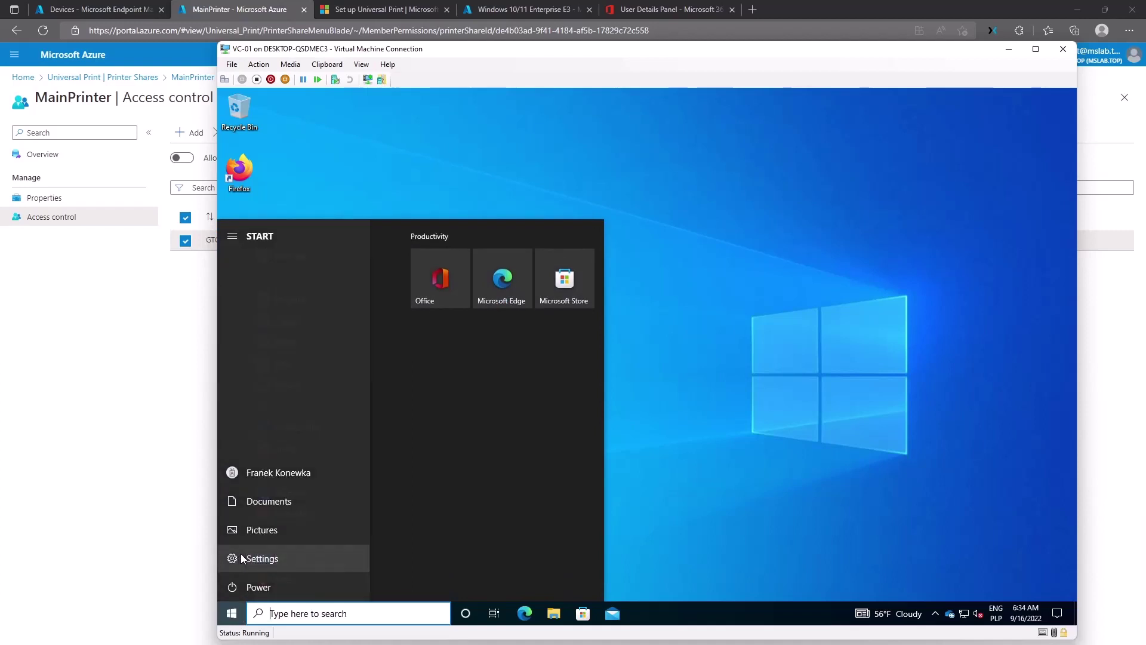
{"action": "left_click", "coordinate": [242, 556]}
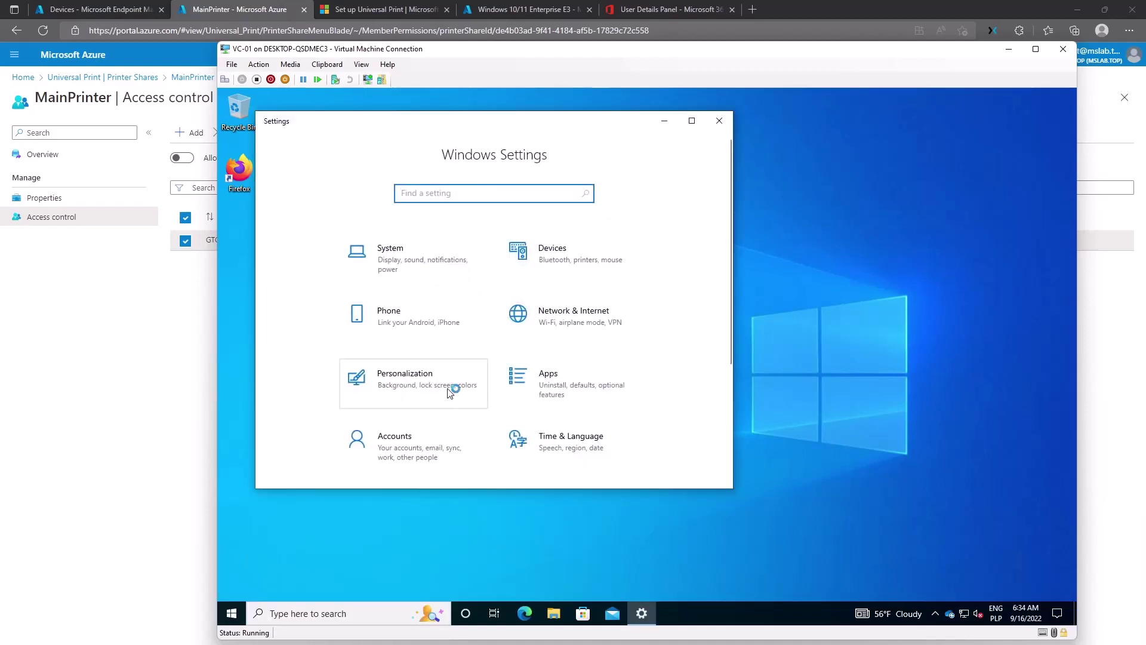
{"action": "left_click", "coordinate": [581, 278]}
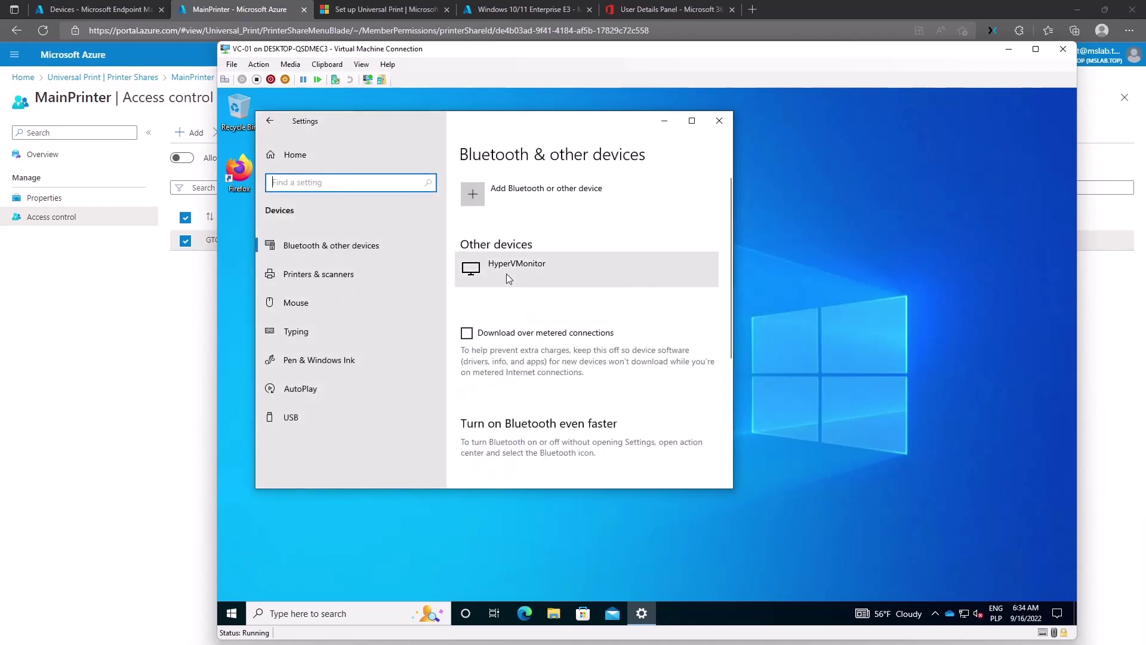
{"action": "left_click", "coordinate": [342, 281]}
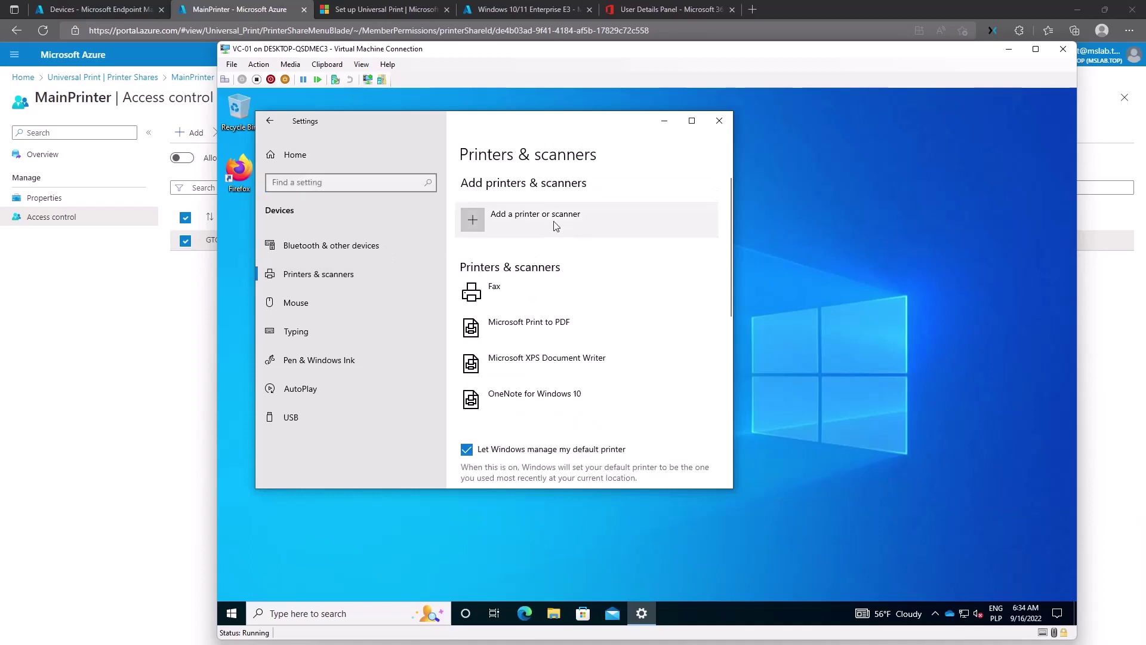
{"action": "left_click", "coordinate": [522, 220]}
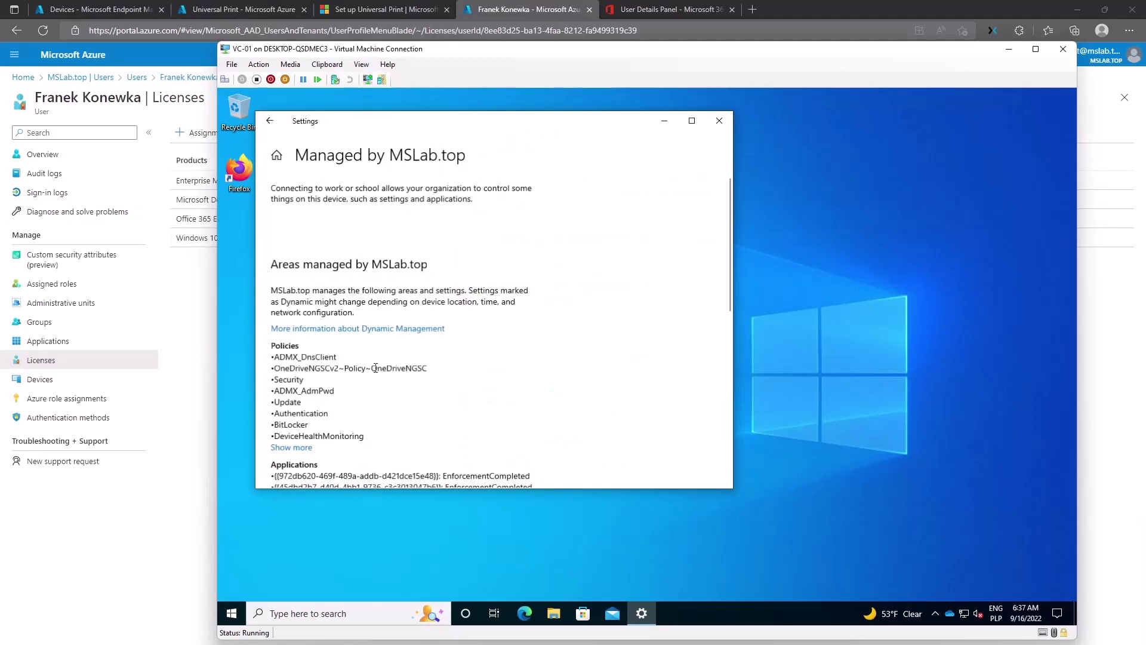
Step: Sync the VM's MSLab.top work account and return to the Settings home page
{"action": "scroll", "coordinate": [493, 298], "scroll_direction": "down", "scroll_amount": 5}
{"action": "left_click", "coordinate": [297, 453]}
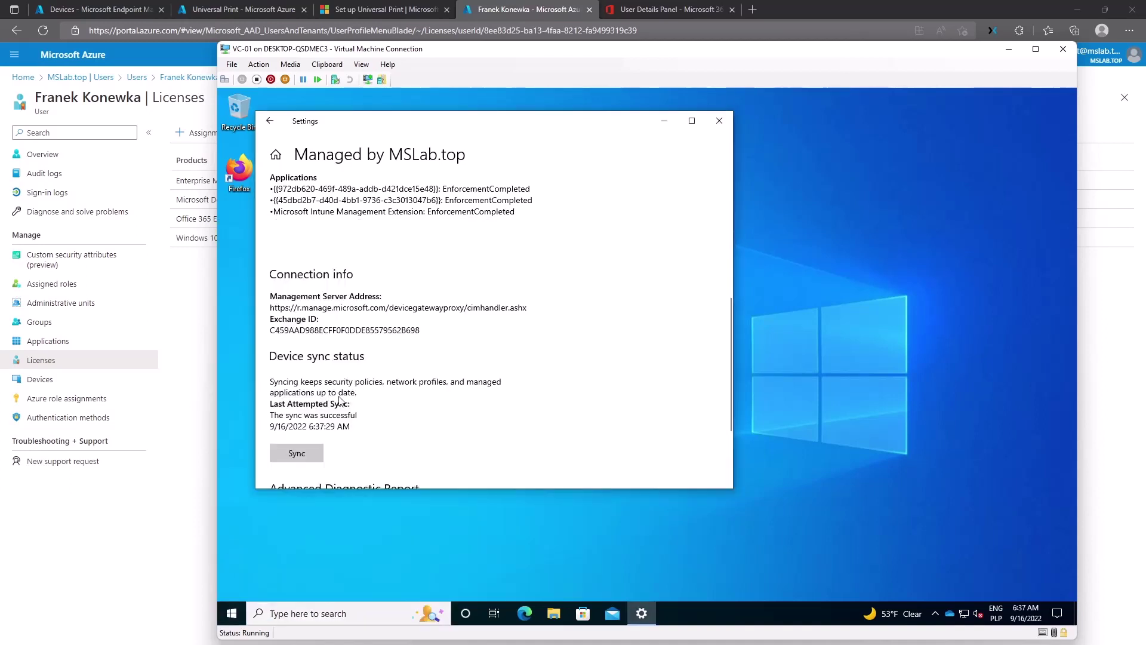
{"action": "left_click", "coordinate": [231, 613]}
{"action": "left_click", "coordinate": [231, 557]}
{"action": "left_click", "coordinate": [275, 154]}
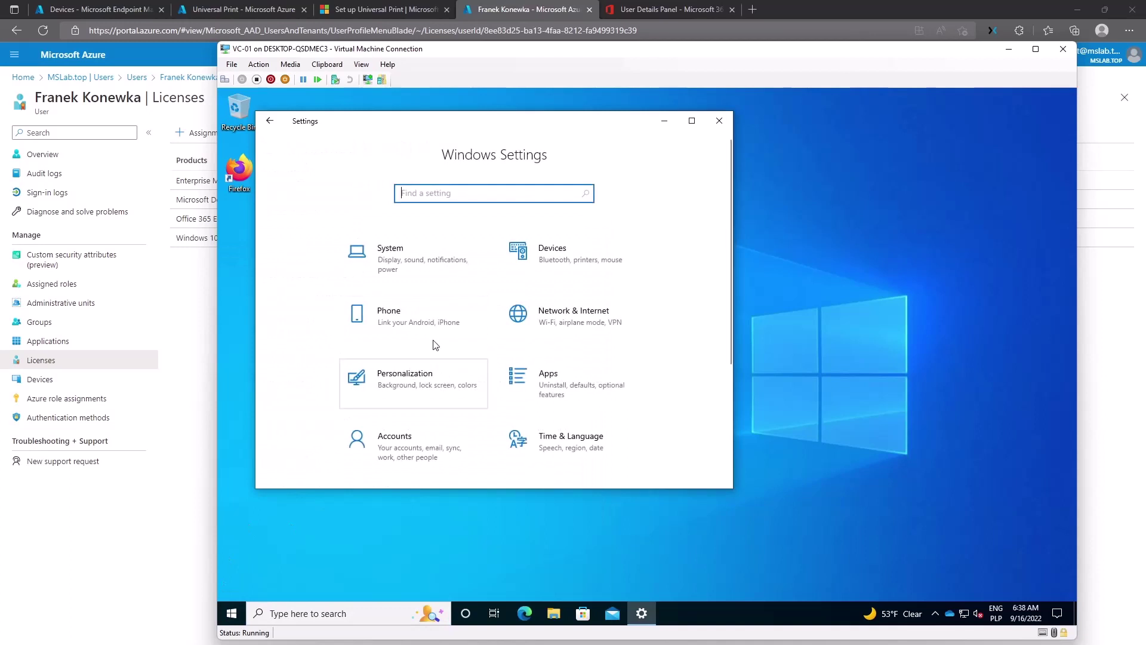
Step: Add the work or school printer MainPrinter from Printers & scanners in maximized Settings
{"action": "left_click", "coordinate": [550, 272]}
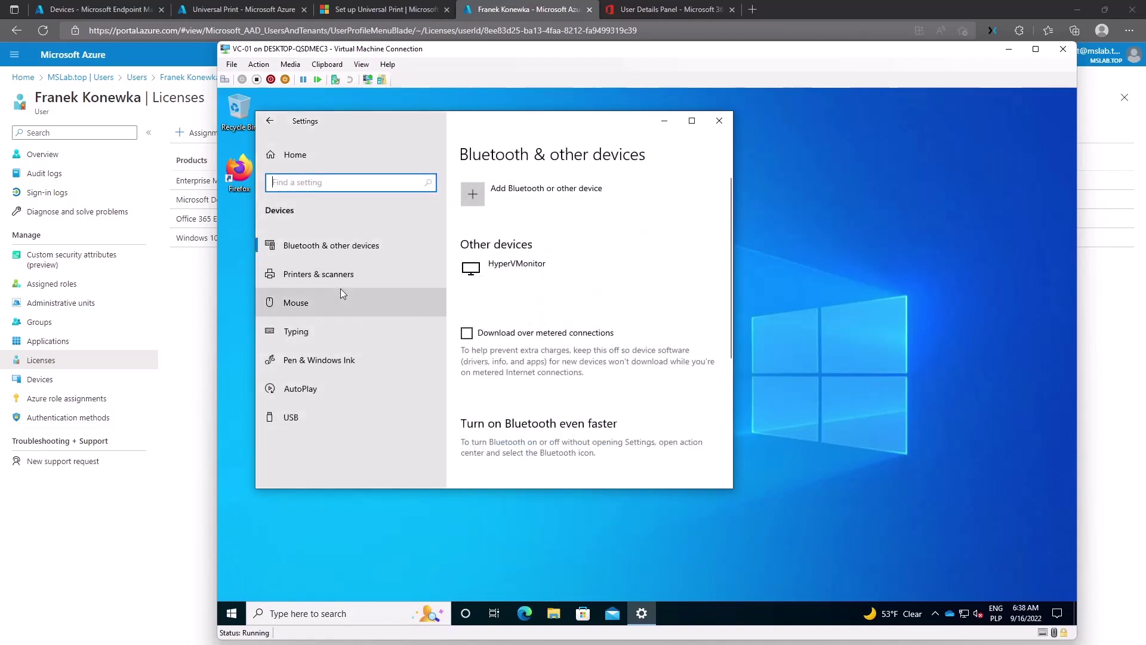
{"action": "left_click", "coordinate": [351, 277]}
{"action": "left_click", "coordinate": [505, 224]}
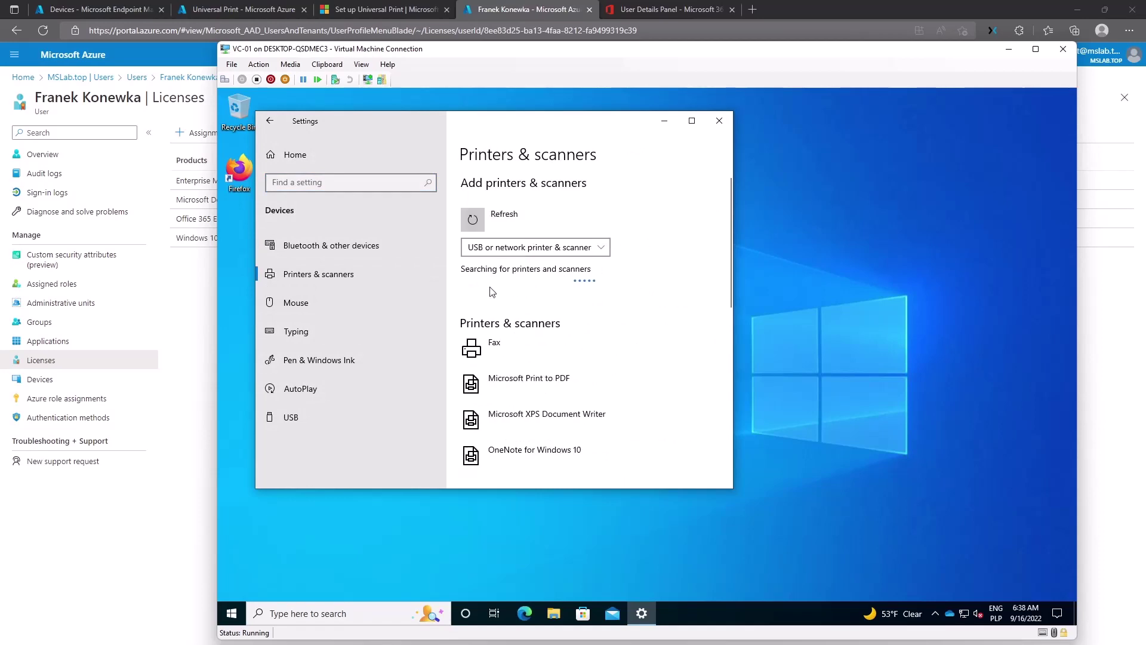
{"action": "double_click", "coordinate": [494, 127]}
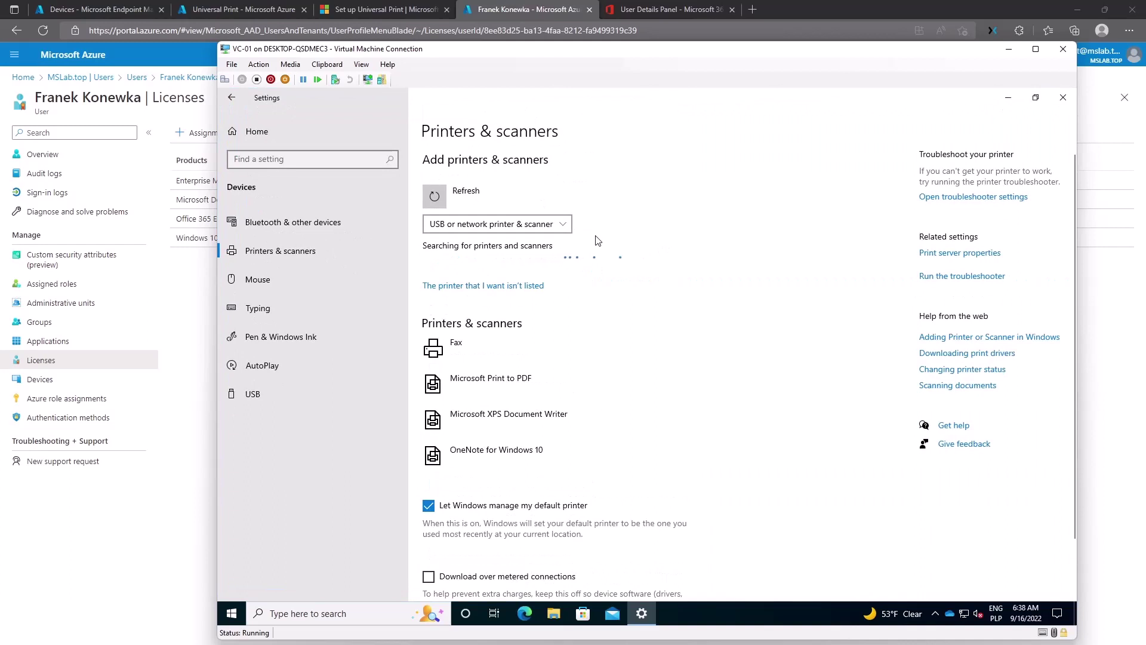
{"action": "left_click", "coordinate": [568, 225]}
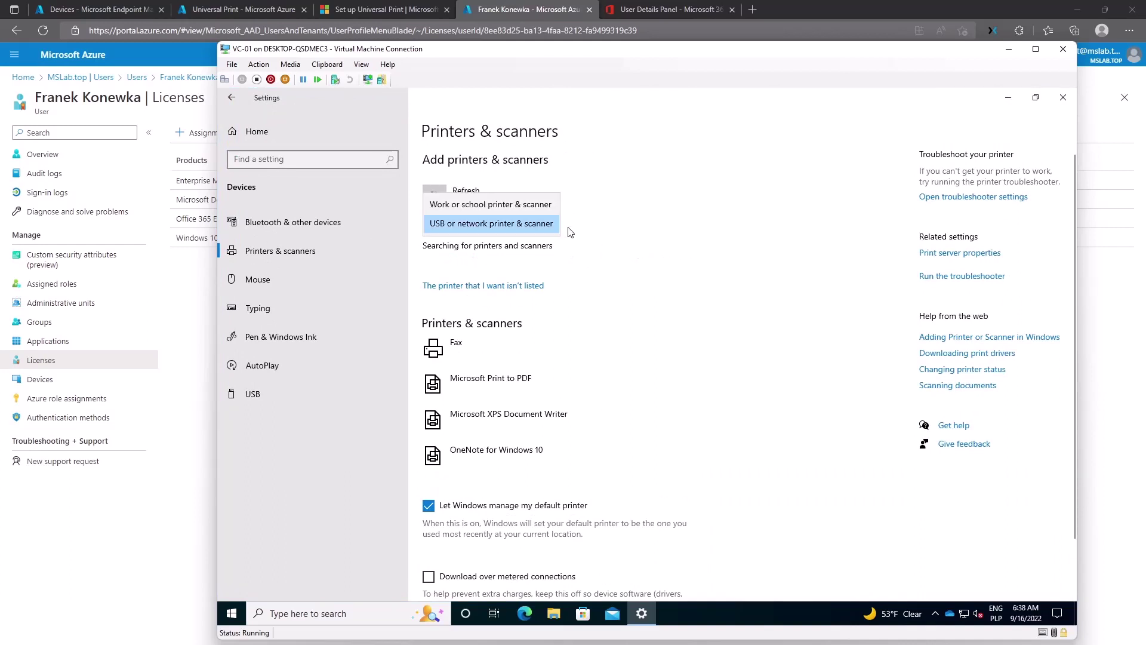
{"action": "left_click", "coordinate": [583, 238]}
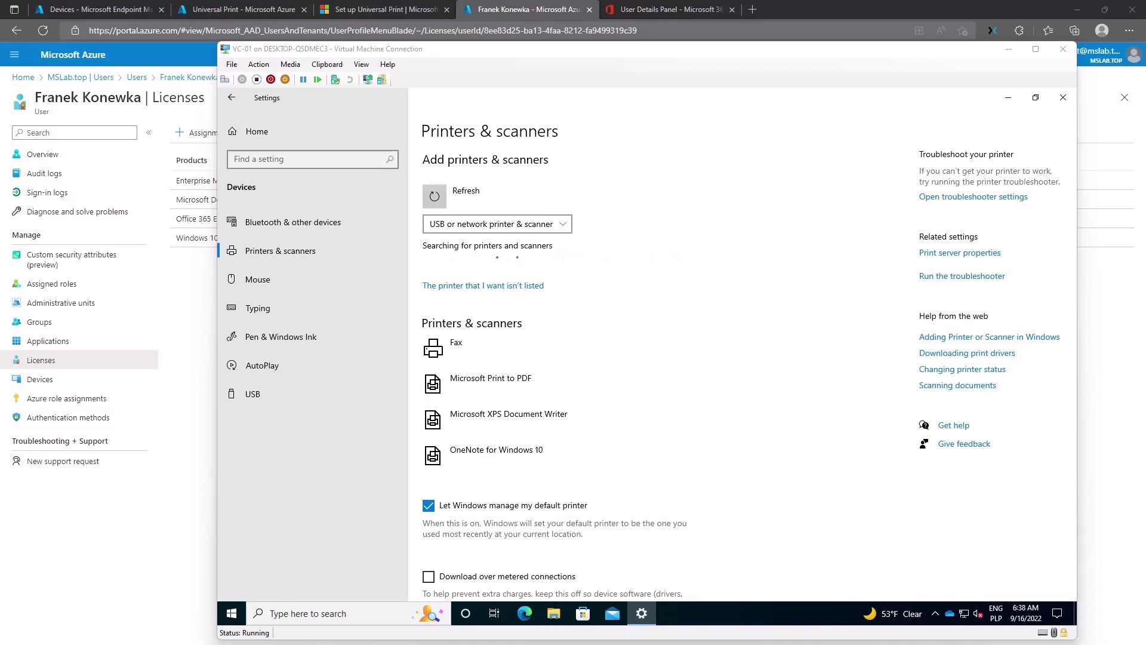
{"action": "left_click", "coordinate": [542, 230]}
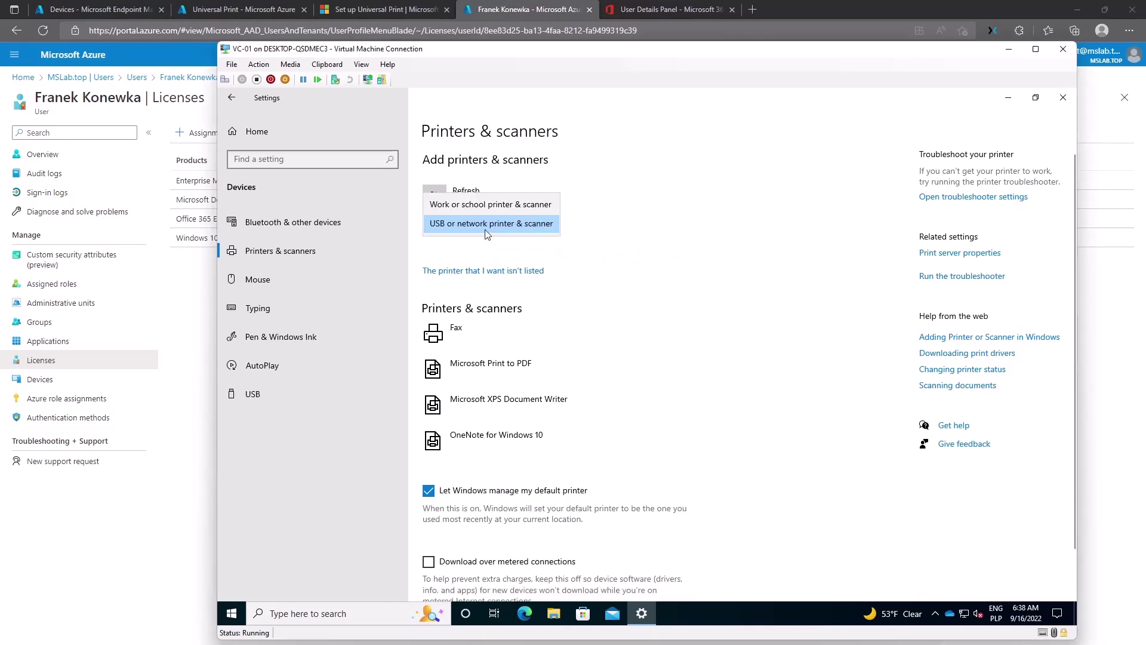
{"action": "left_click", "coordinate": [489, 205]}
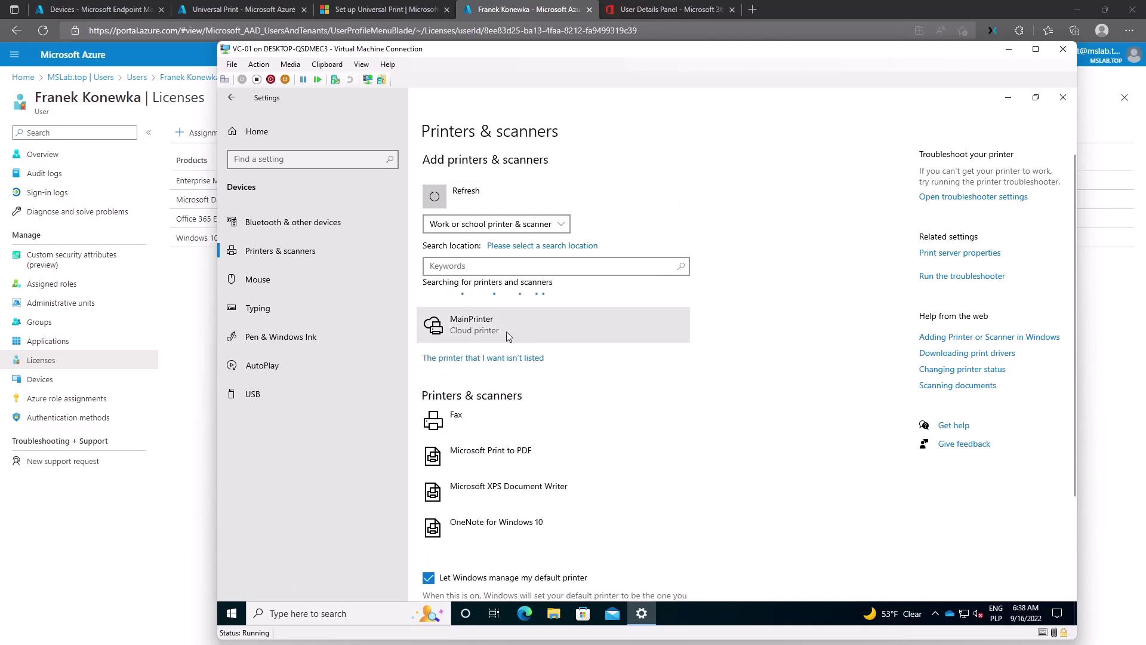
{"action": "left_click", "coordinate": [465, 328]}
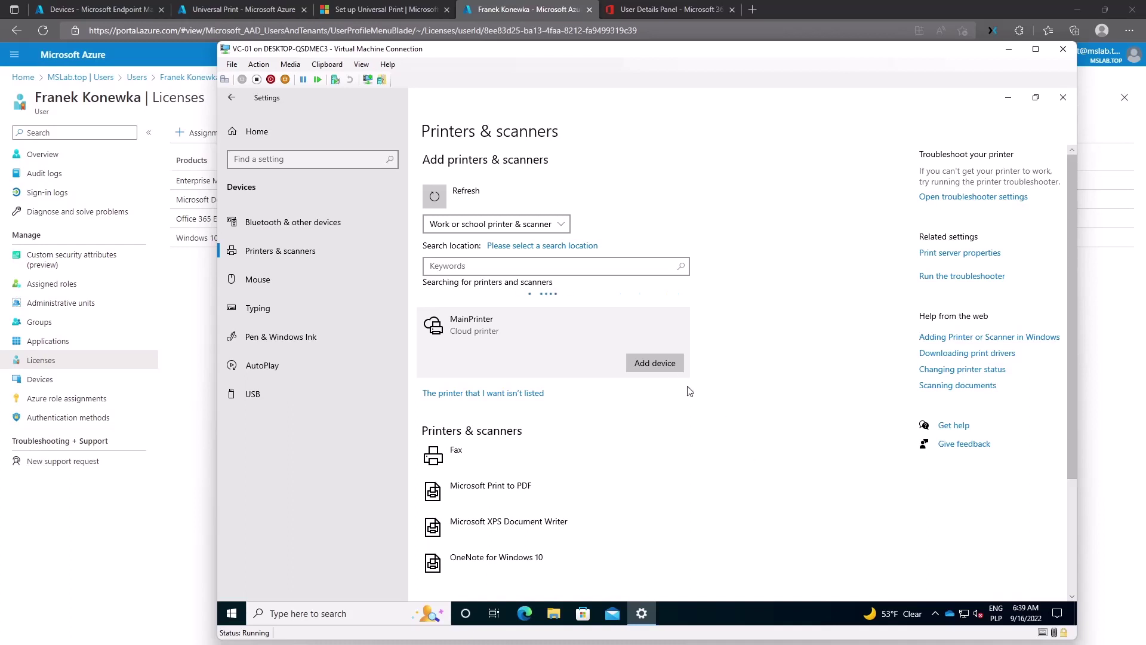
{"action": "left_click", "coordinate": [659, 364]}
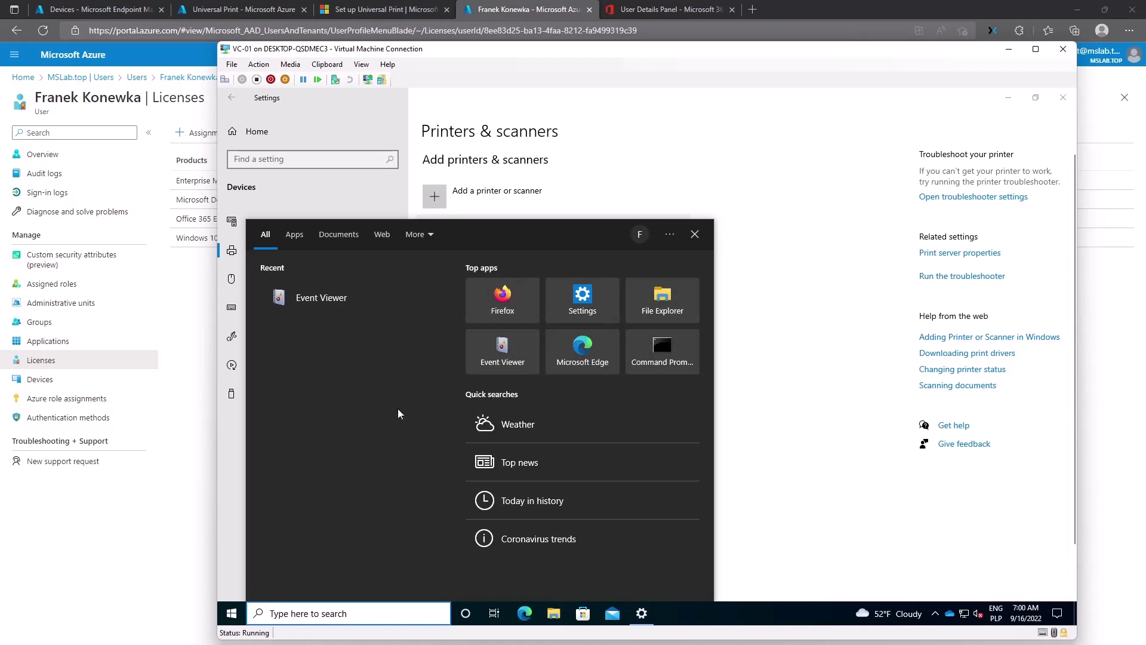
Step: Open Notepad and type the line 'This is test document!'
{"action": "type", "text": "notepad"}
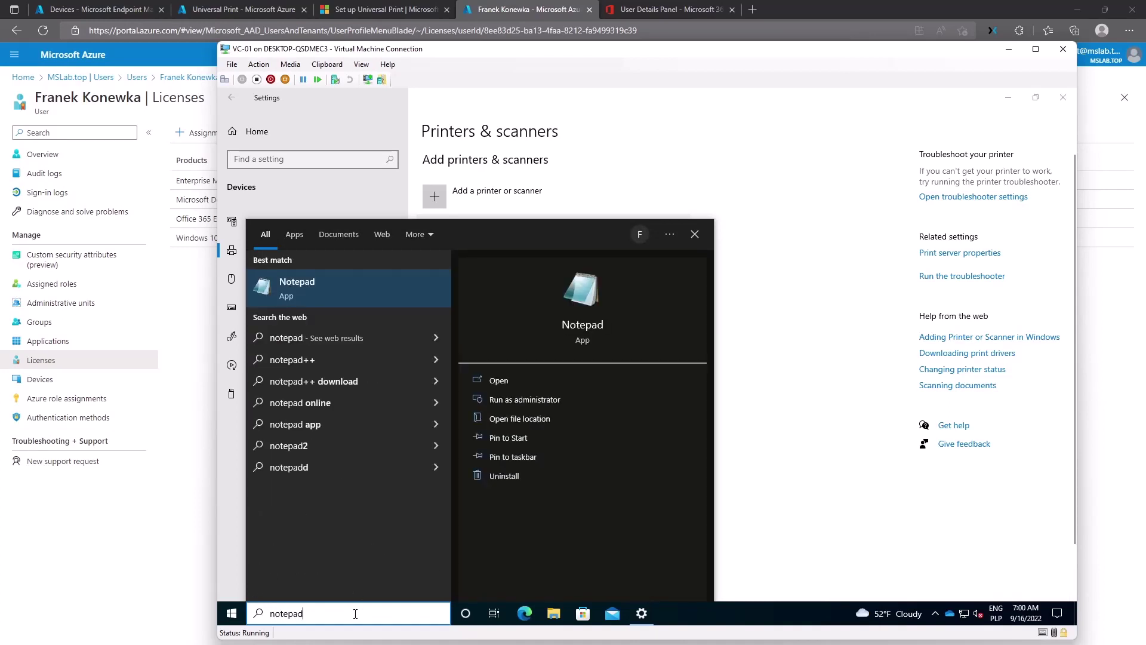
{"action": "key", "text": "Return"}
{"action": "type", "text": "This is test document!"}
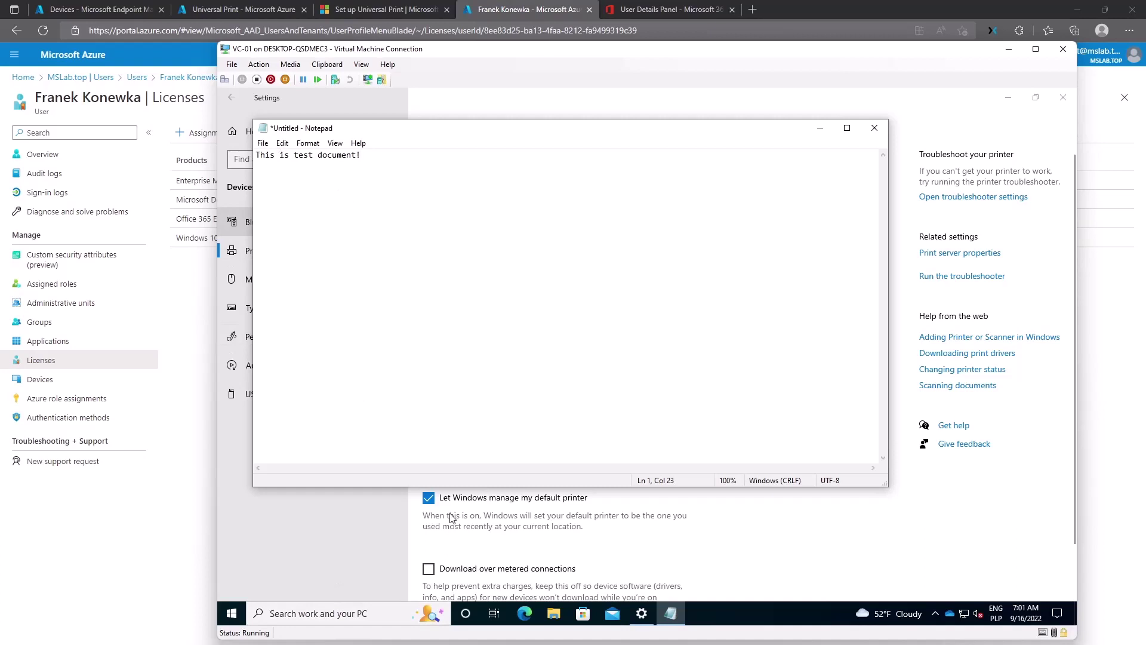
Step: Print the test document to MainPrinter
{"action": "key", "text": "ctrl+p"}
{"action": "key", "text": "alt+space"}
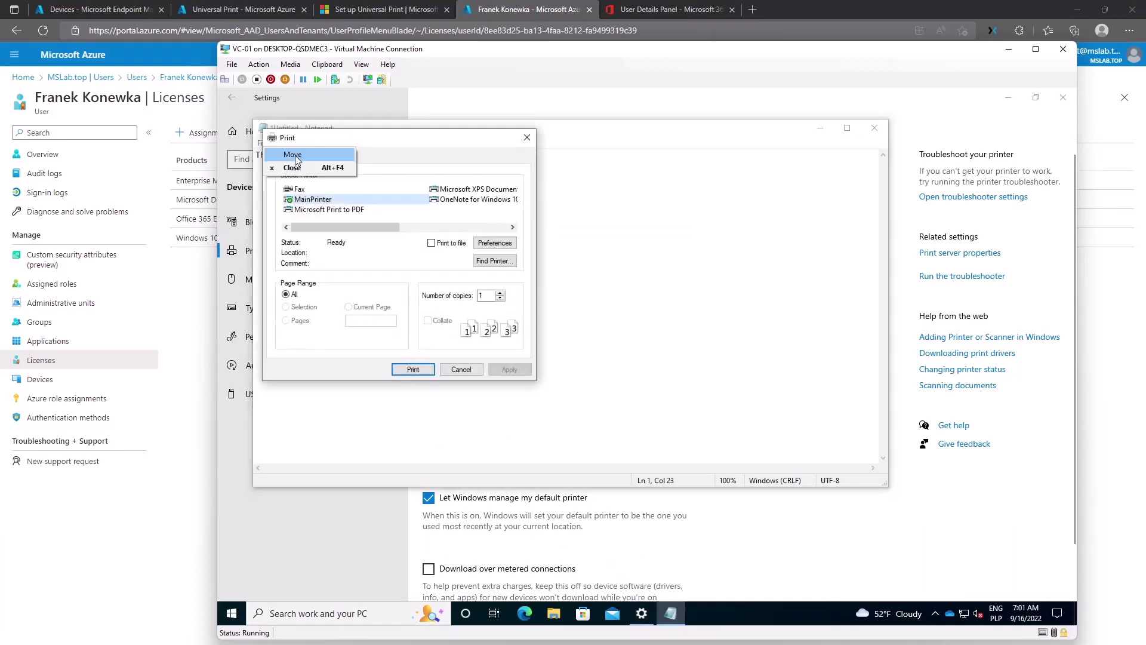
{"action": "key", "text": "Escape"}
{"action": "left_click", "coordinate": [312, 199]}
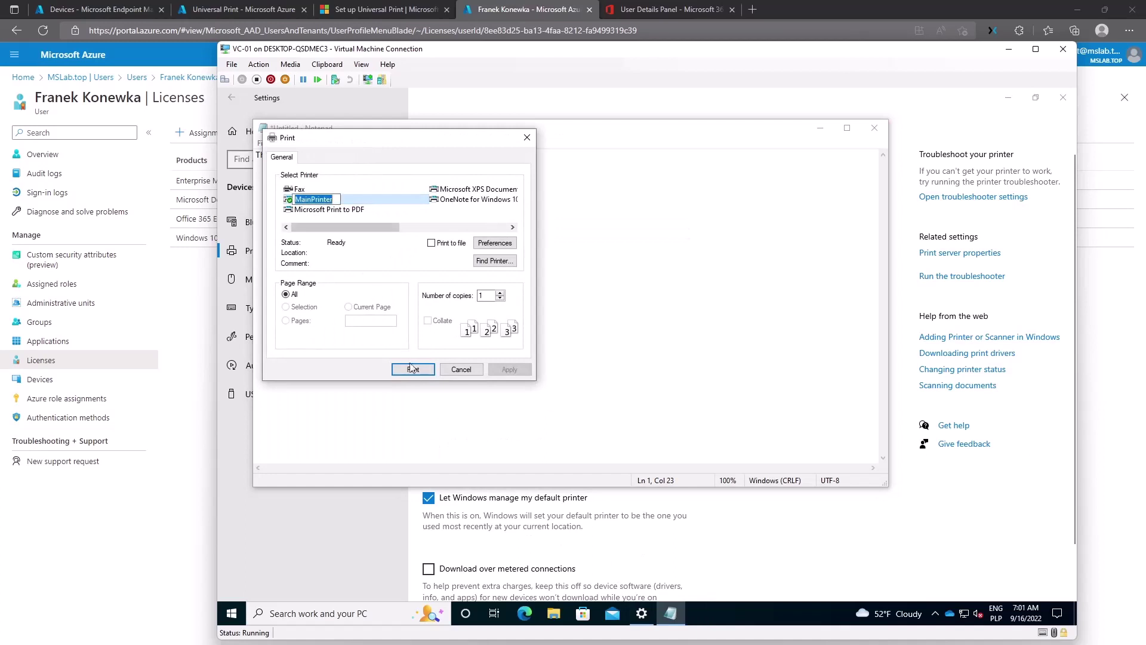
{"action": "key", "text": "Escape"}
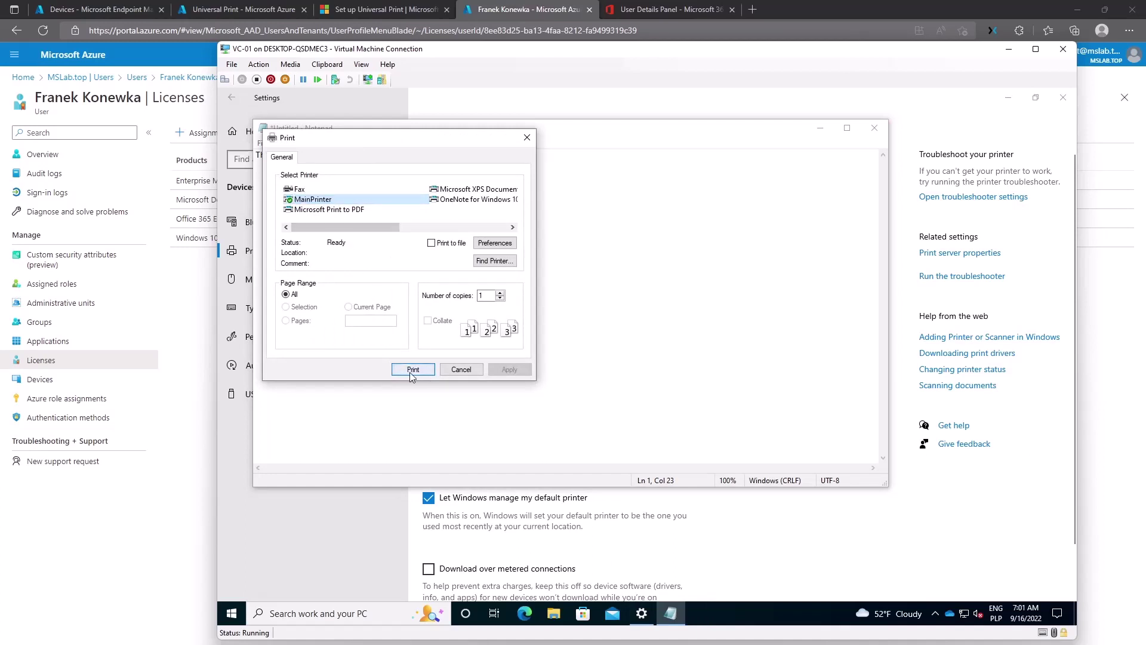
{"action": "left_click", "coordinate": [412, 370]}
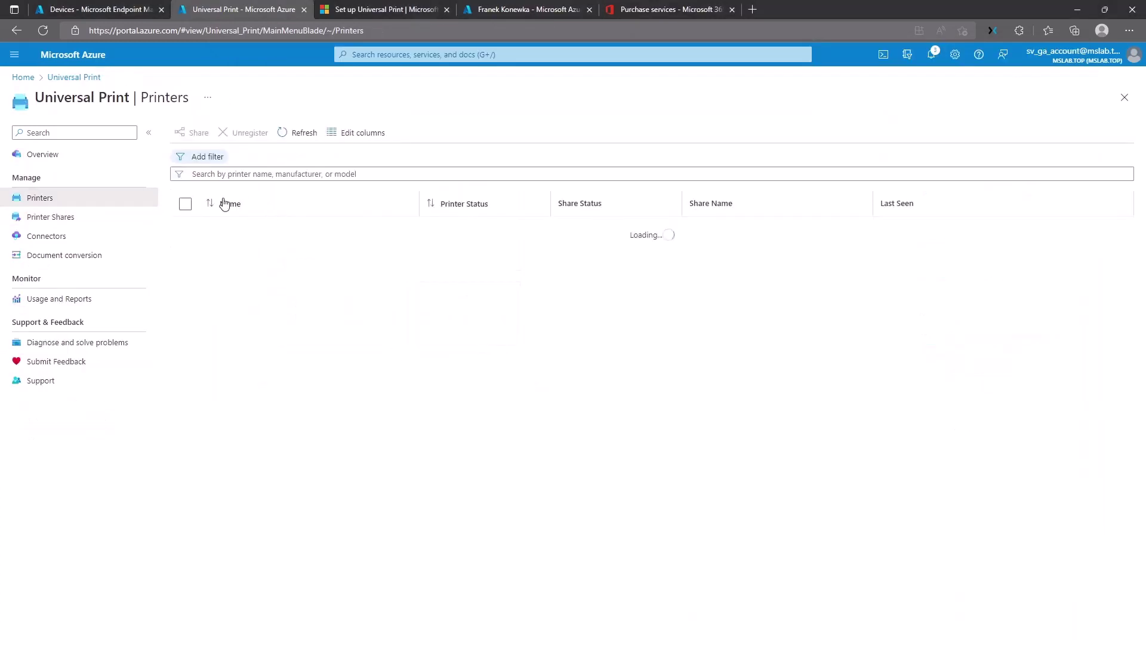
Step: Check that the HP DeskJet printer's job 1 is Completed
{"action": "left_click", "coordinate": [230, 225]}
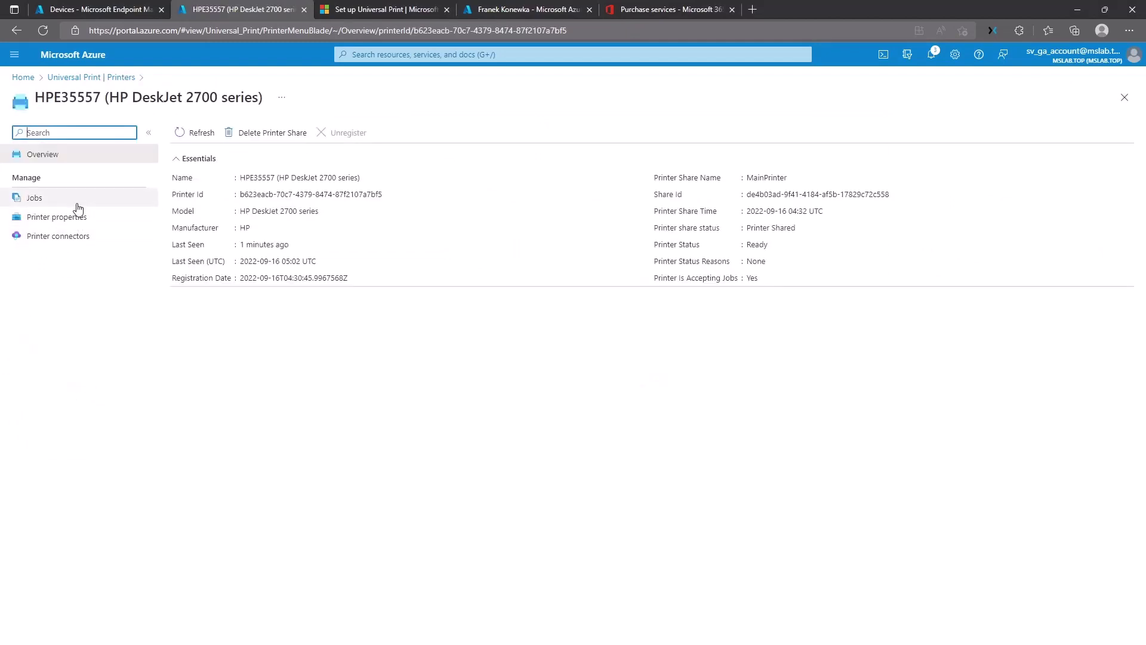
{"action": "left_click", "coordinate": [78, 205]}
{"action": "left_click", "coordinate": [389, 210]}
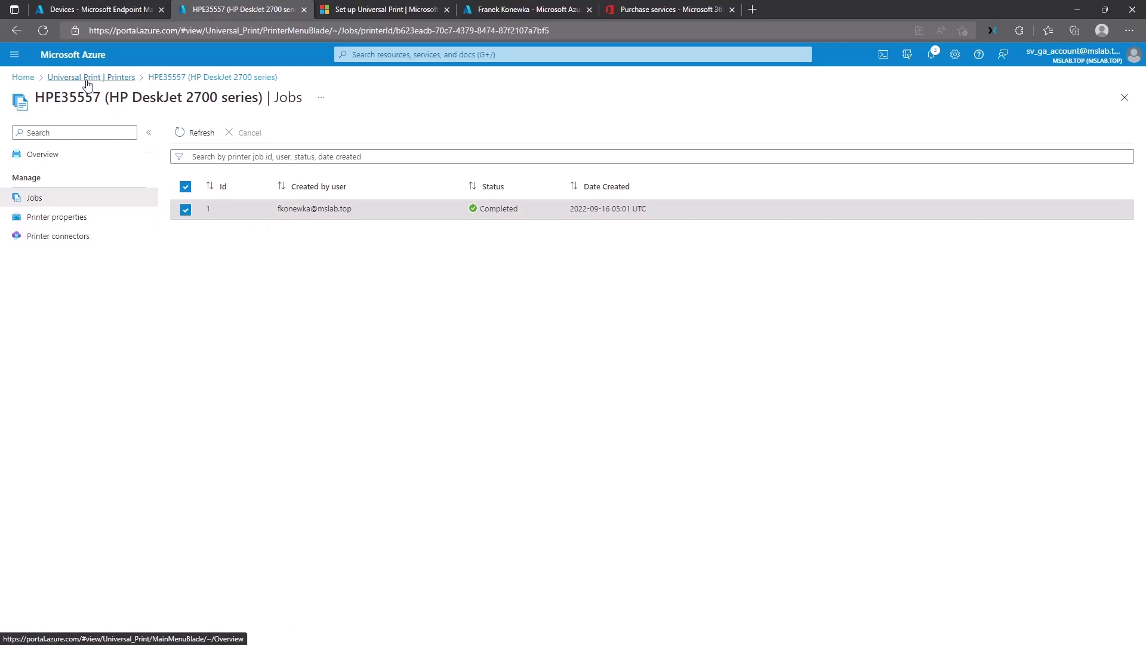
Step: Show the HP DeskJet printer's default settings in its properties
{"action": "left_click", "coordinate": [57, 217]}
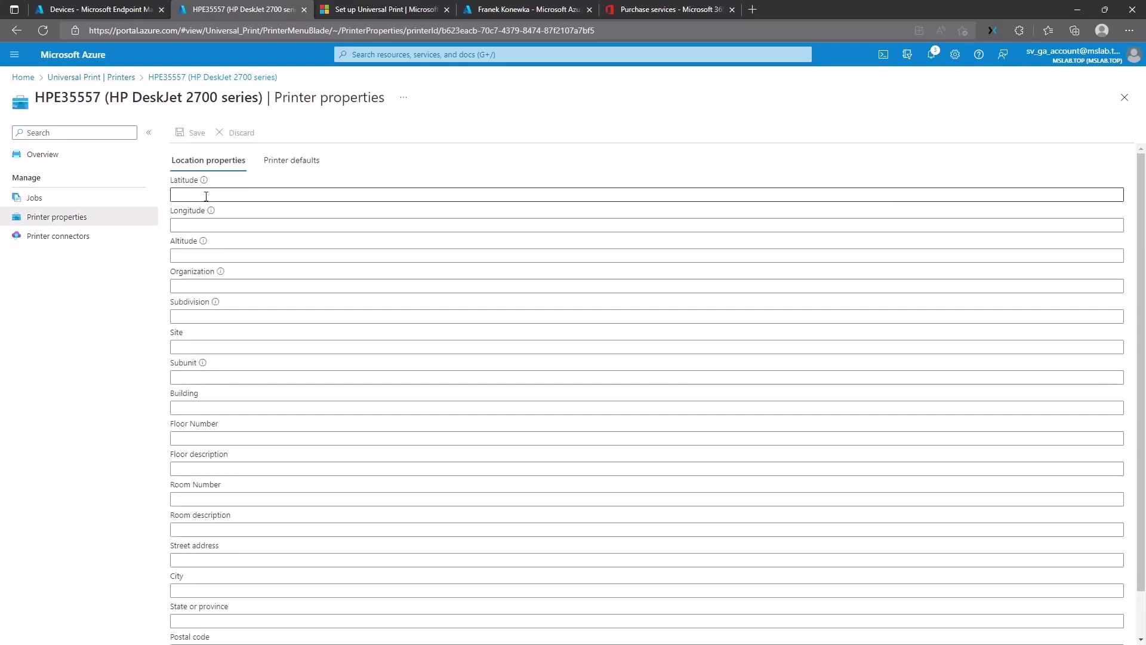
{"action": "scroll", "coordinate": [224, 335], "scroll_direction": "down", "scroll_amount": 1}
{"action": "scroll", "coordinate": [266, 319], "scroll_direction": "up", "scroll_amount": 1}
{"action": "left_click", "coordinate": [285, 161]}
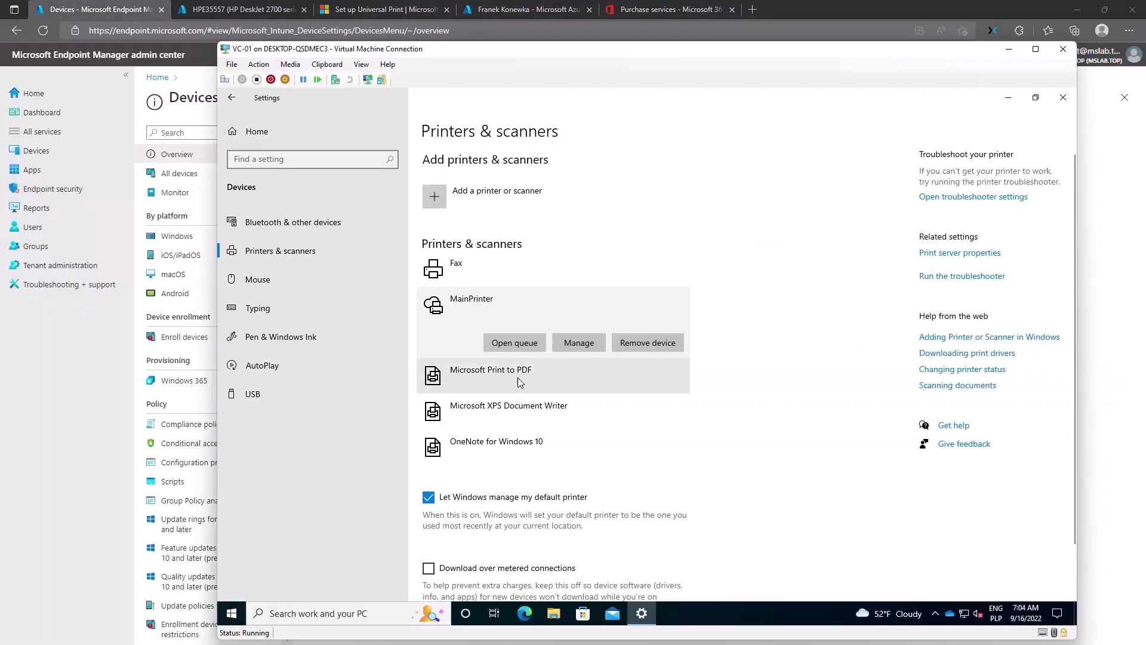
Step: Collapse the MainPrinter entry in the VM's Printers & scanners list
{"action": "left_click", "coordinate": [660, 343]}
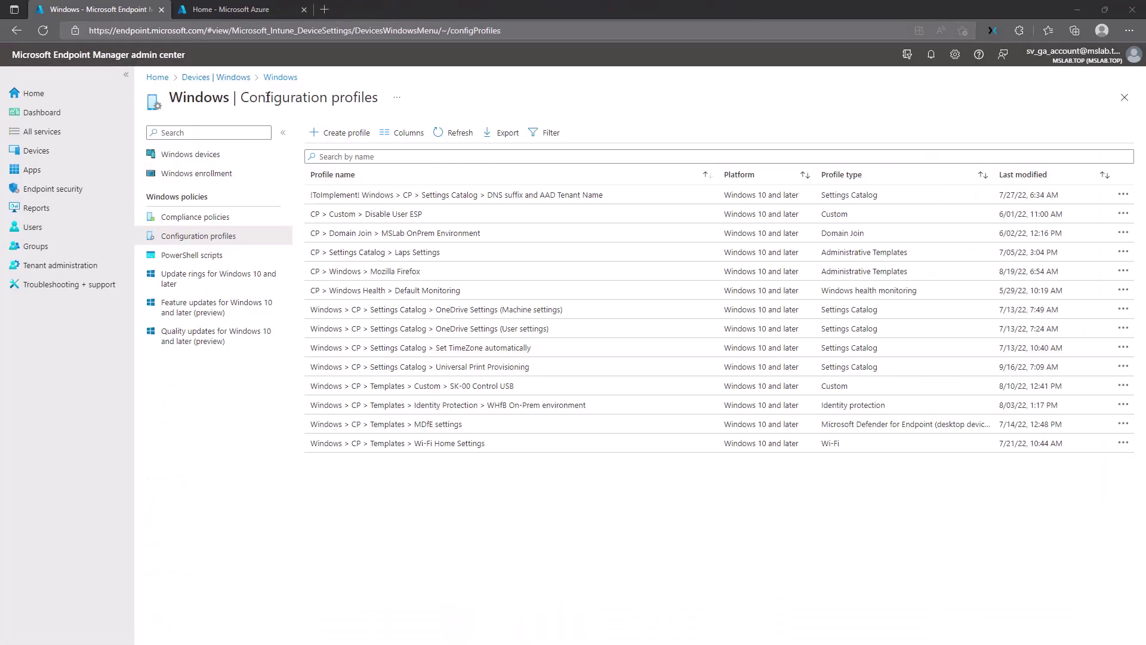
Step: Start a Windows 10 and later Settings catalog configuration profile
{"action": "left_click", "coordinate": [336, 141]}
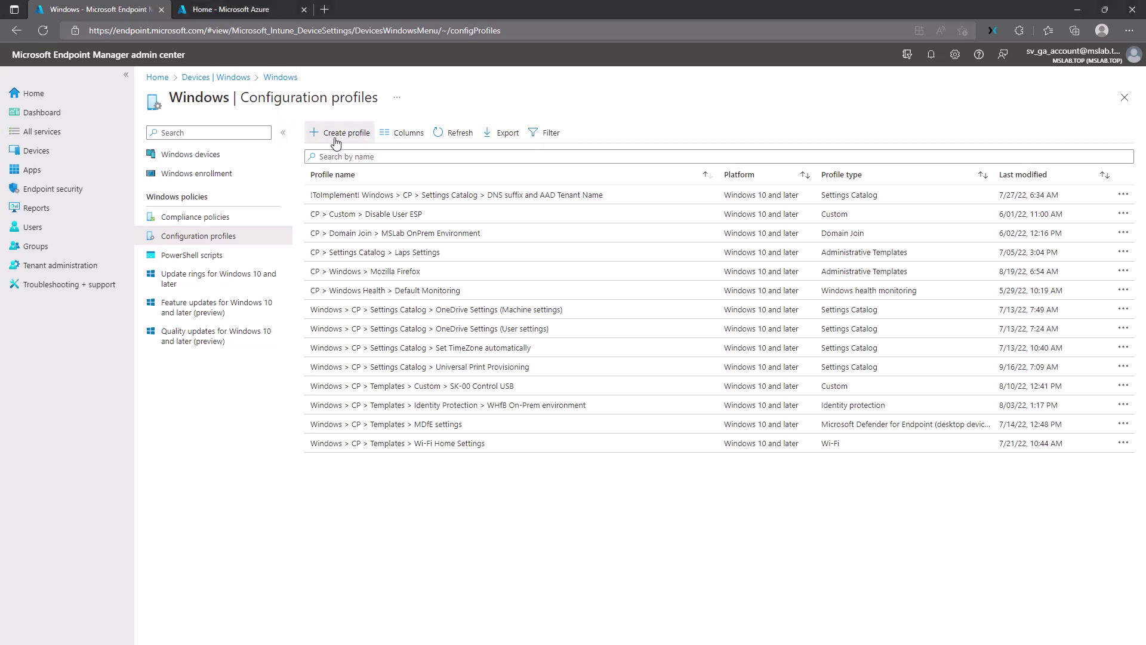
{"action": "left_click", "coordinate": [859, 136]}
{"action": "left_click", "coordinate": [852, 151]}
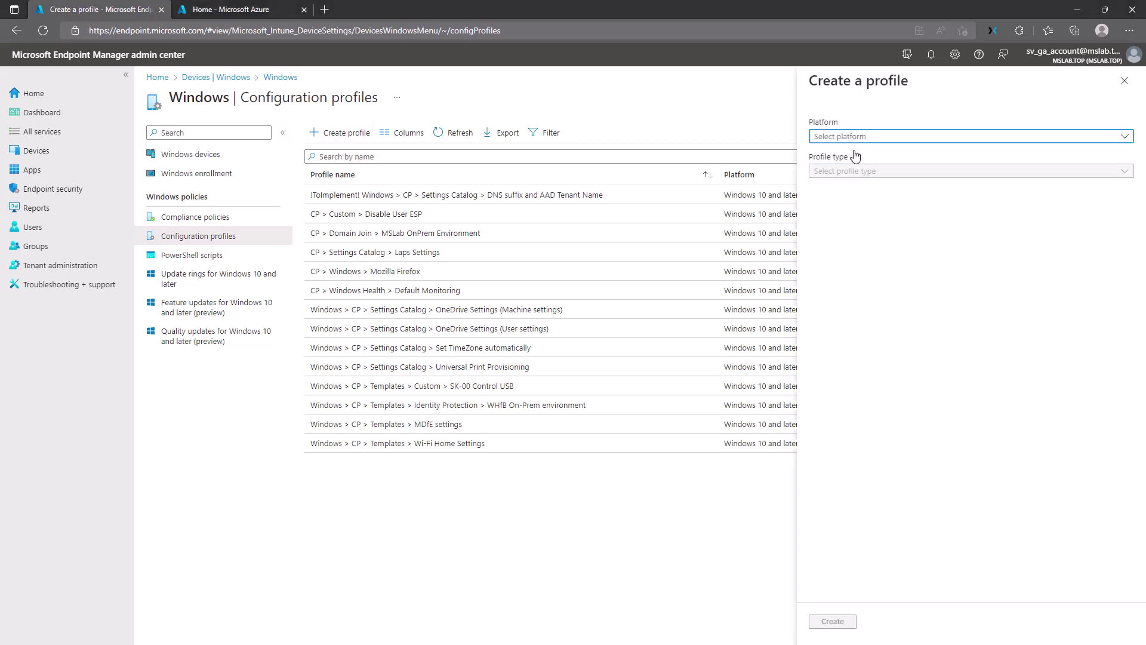
{"action": "left_click", "coordinate": [858, 169]}
{"action": "left_click", "coordinate": [849, 187]}
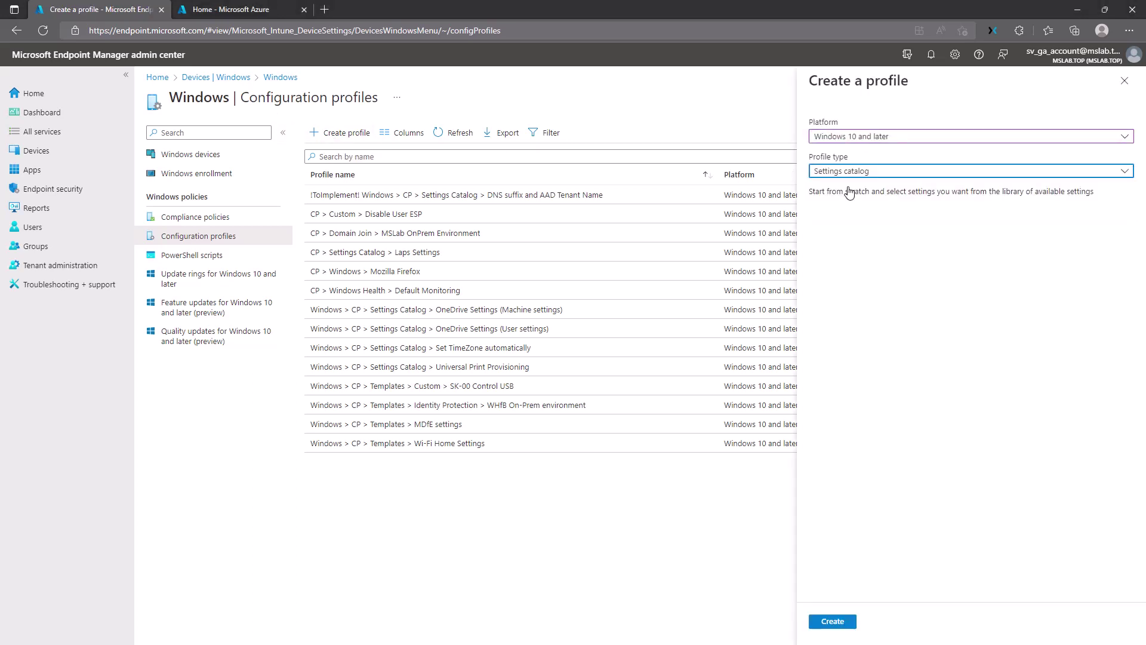
{"action": "left_click", "coordinate": [833, 621]}
Step: Name the profile Universal Print Provisioning and continue to configuration settings
{"action": "left_click", "coordinate": [372, 165]}
{"action": "type", "text": "Windows > CP > Settings Catalog > Universal Print Provisioning"}
{"action": "left_click", "coordinate": [368, 214]}
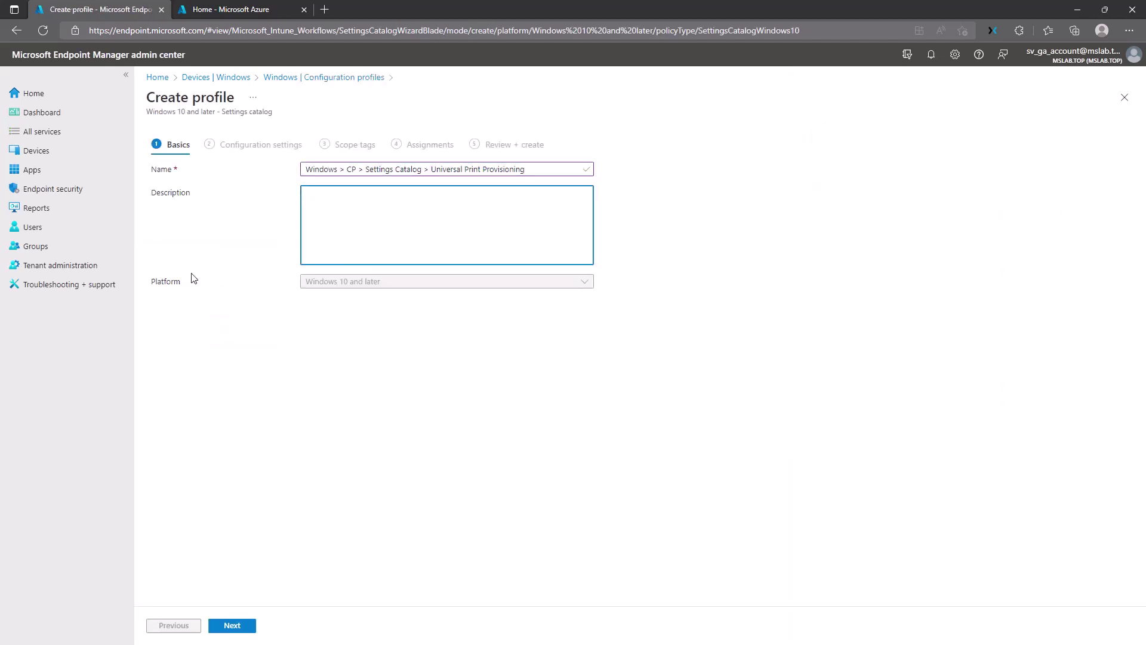
{"action": "left_click", "coordinate": [227, 624]}
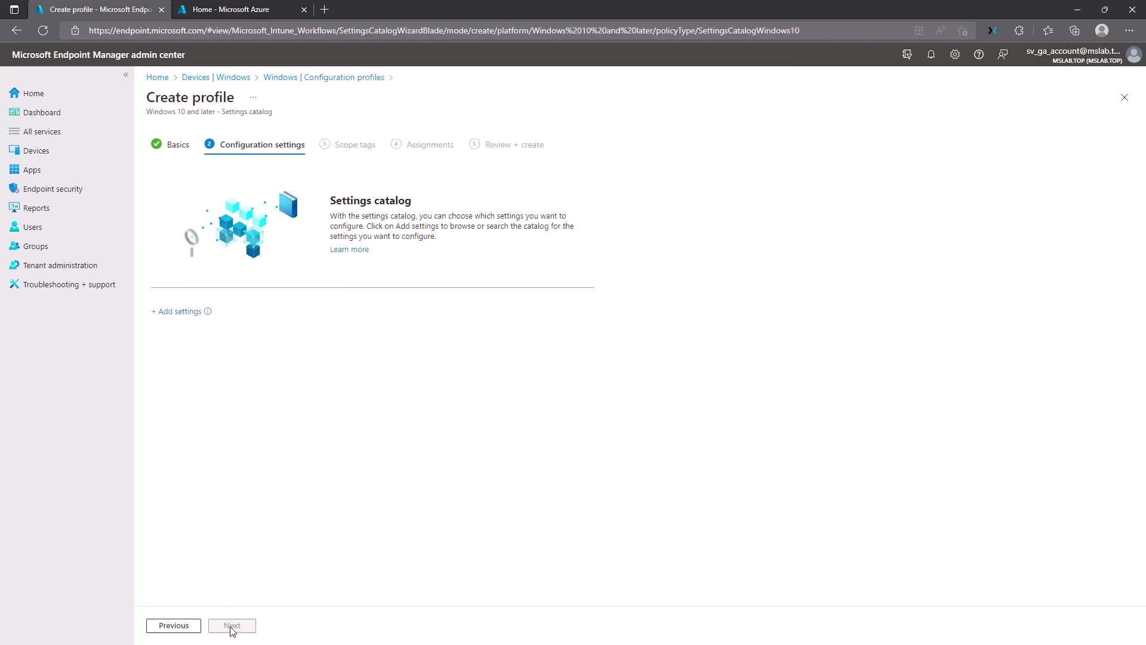
Step: Add the Printer Provisioning > Printer Shared ID (User) settings to the profile
{"action": "left_click", "coordinate": [188, 312]}
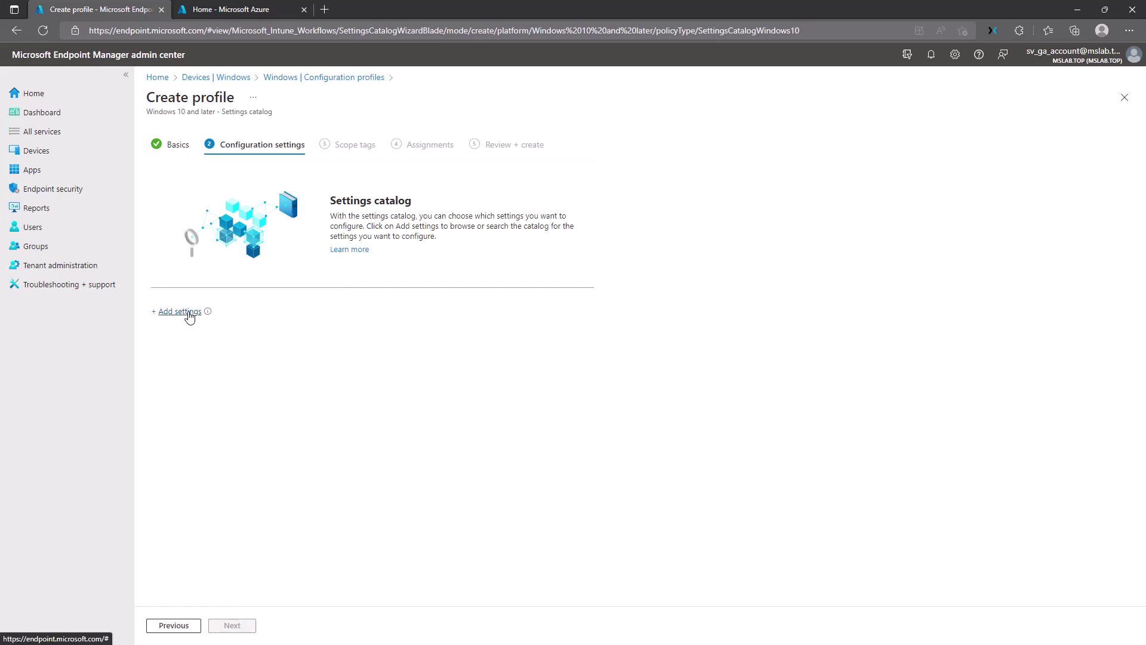
{"action": "scroll", "coordinate": [725, 269], "scroll_direction": "down", "scroll_amount": 5}
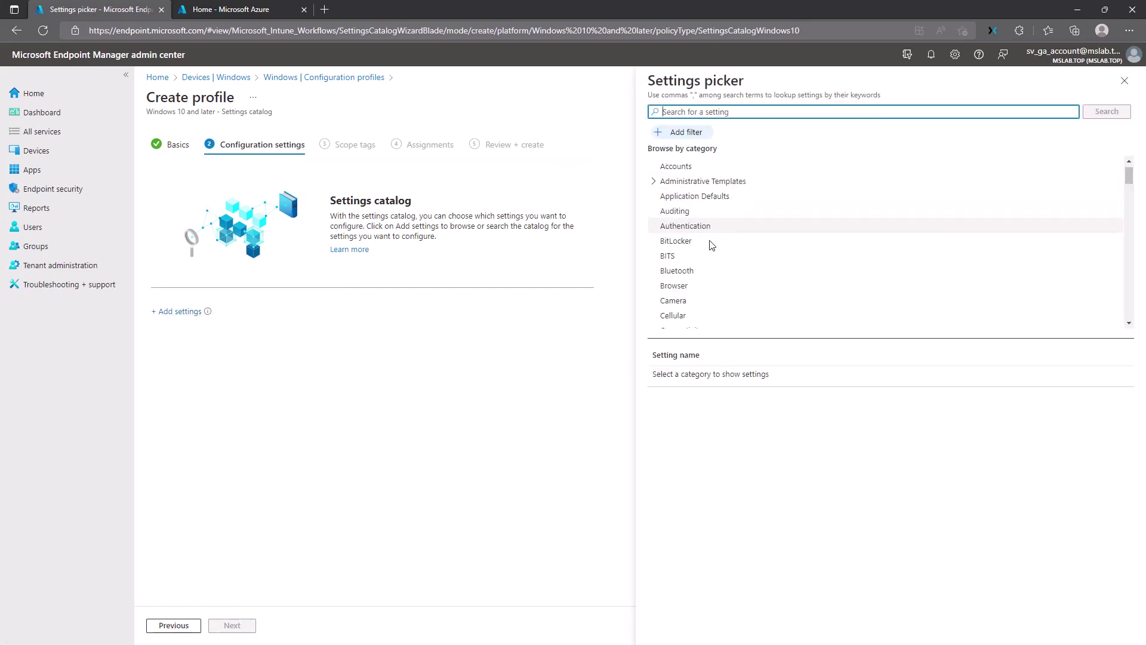
{"action": "scroll", "coordinate": [725, 289], "scroll_direction": "down", "scroll_amount": 6}
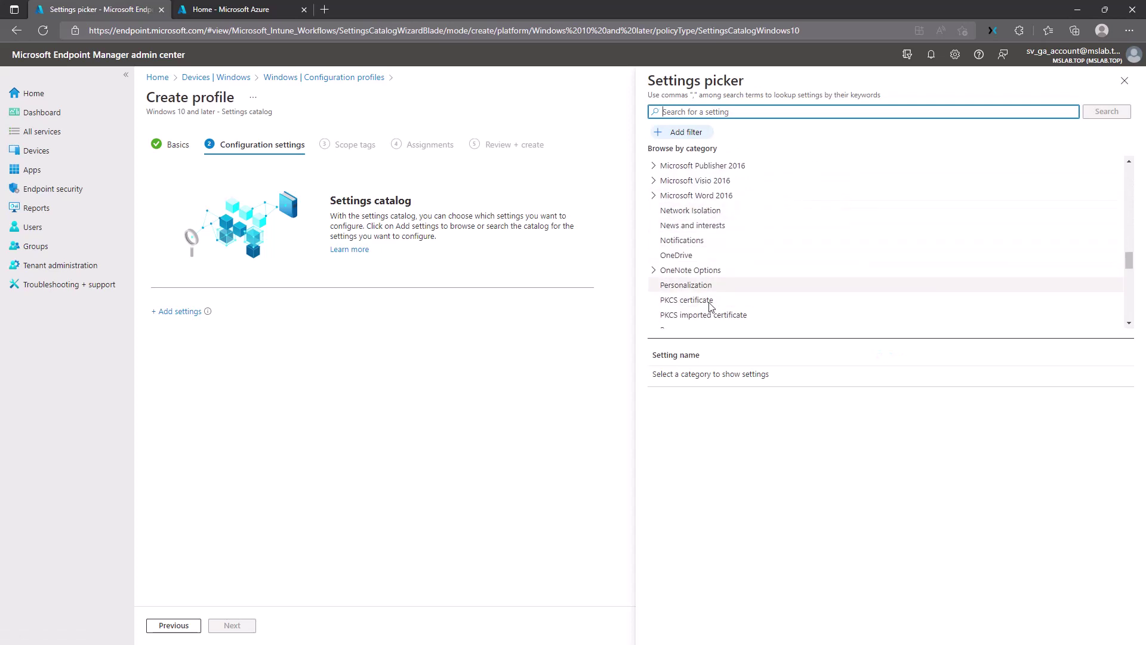
{"action": "scroll", "coordinate": [701, 298], "scroll_direction": "down", "scroll_amount": 3}
{"action": "left_click", "coordinate": [700, 297]}
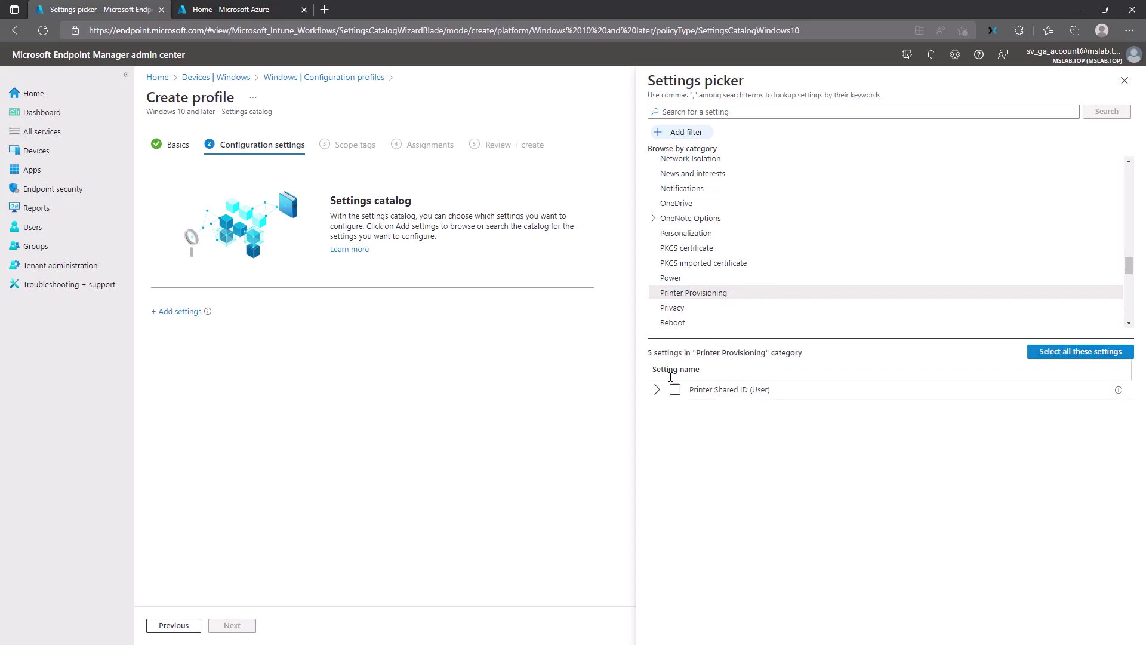
{"action": "left_click", "coordinate": [656, 391]}
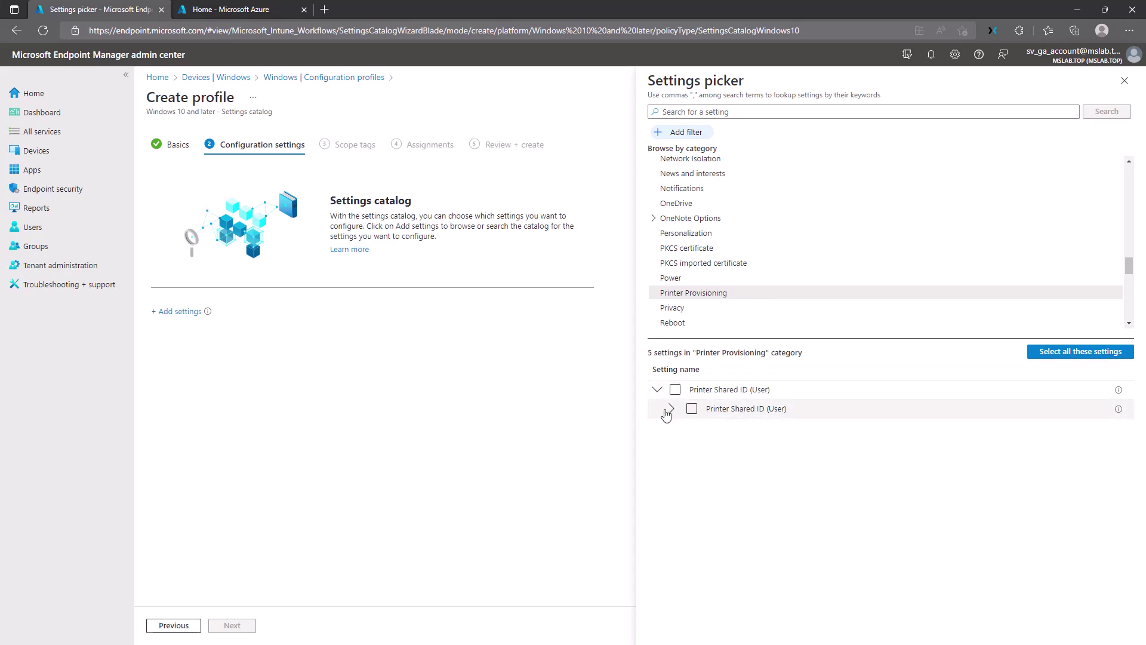
{"action": "left_click", "coordinate": [671, 408]}
{"action": "left_click", "coordinate": [706, 485]}
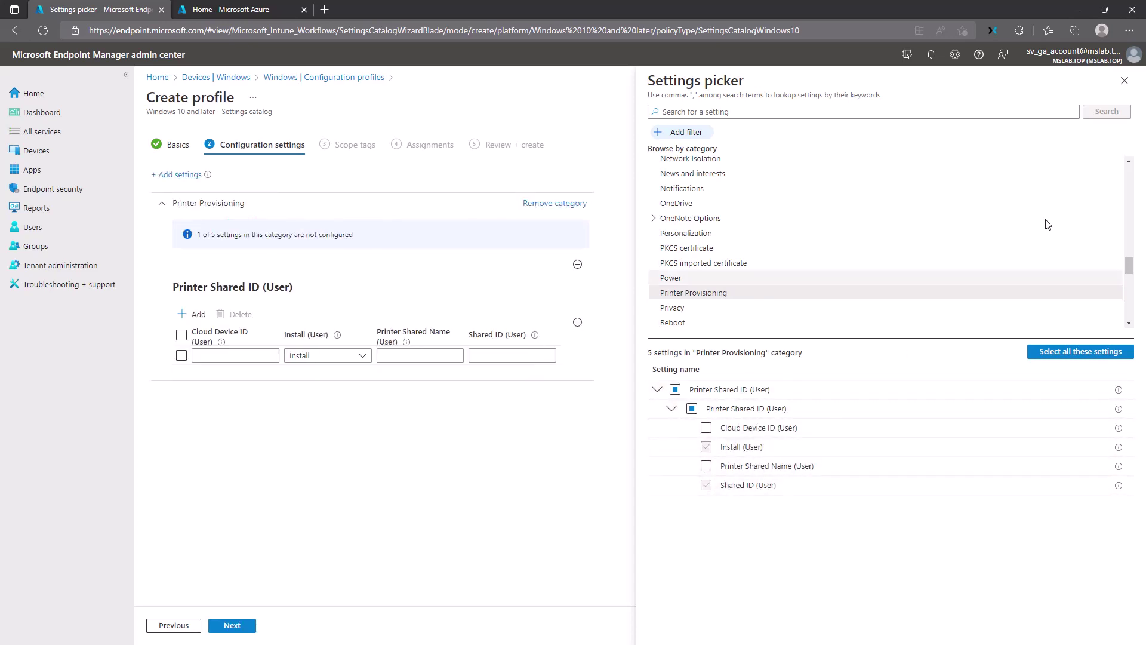
{"action": "left_click", "coordinate": [1124, 81]}
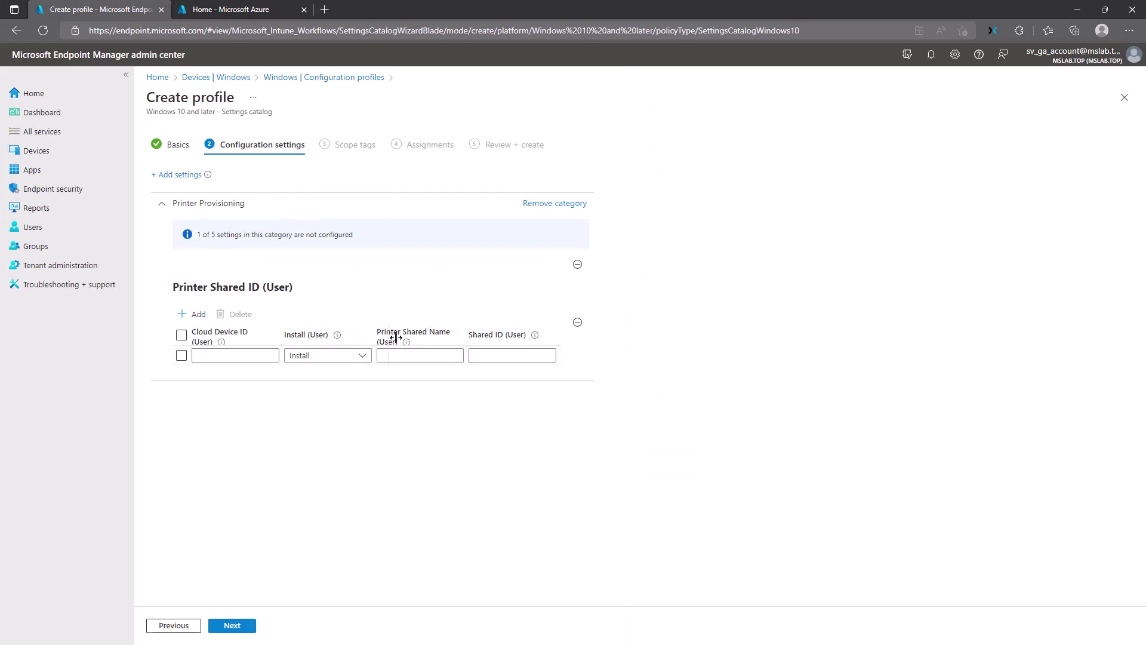
{"action": "left_click_drag", "start_coordinate": [365, 333], "coordinate": [382, 330]}
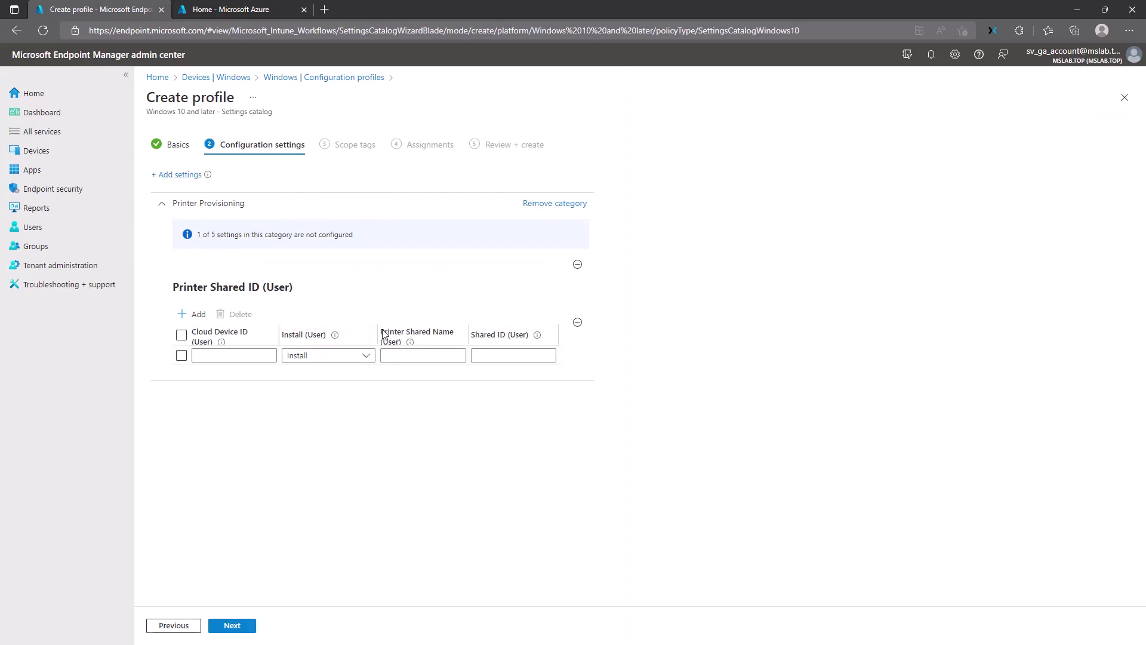
Step: Open printer HPE35557 in Azure Universal Print and copy its Printer Id
{"action": "left_click", "coordinate": [206, 7]}
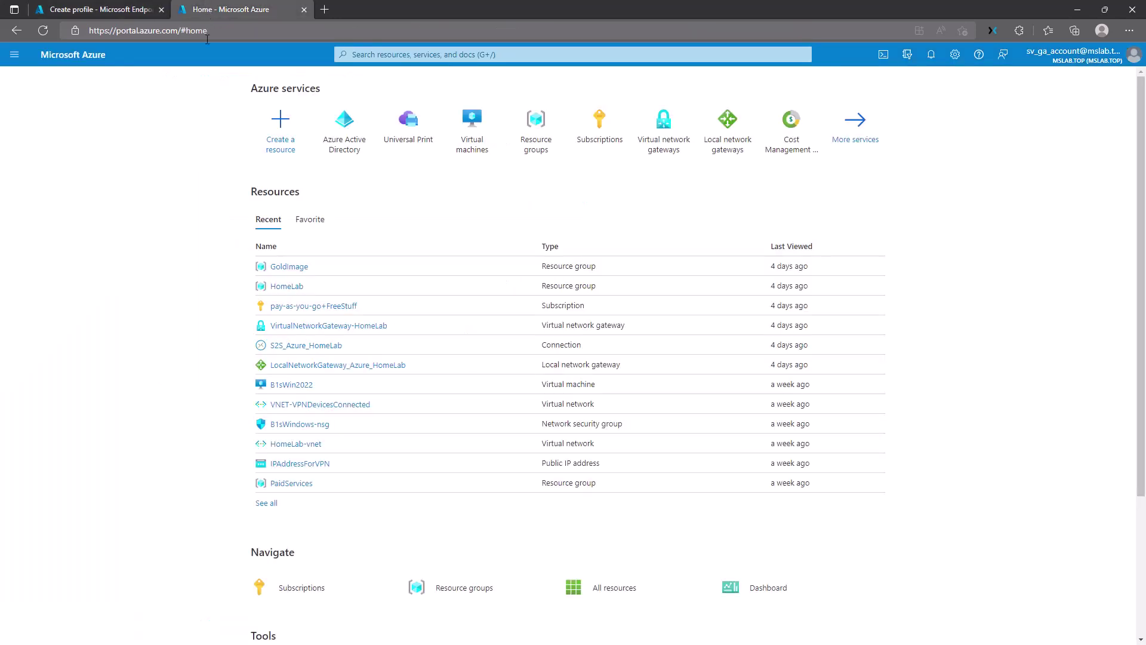
{"action": "left_click", "coordinate": [409, 128]}
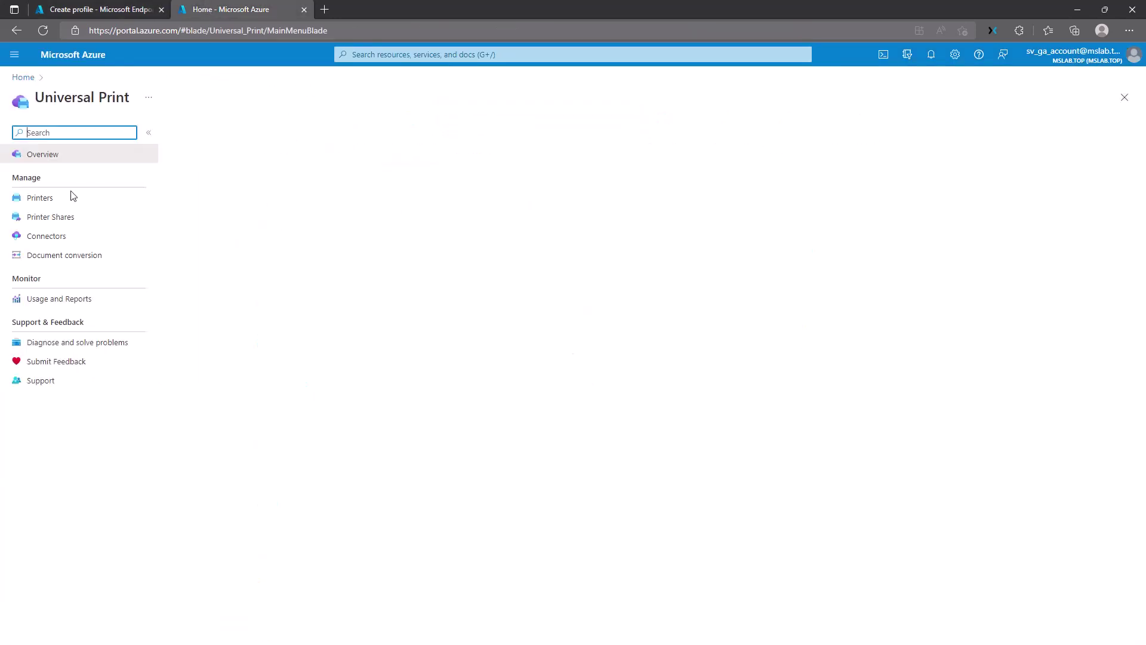
{"action": "left_click", "coordinate": [60, 205]}
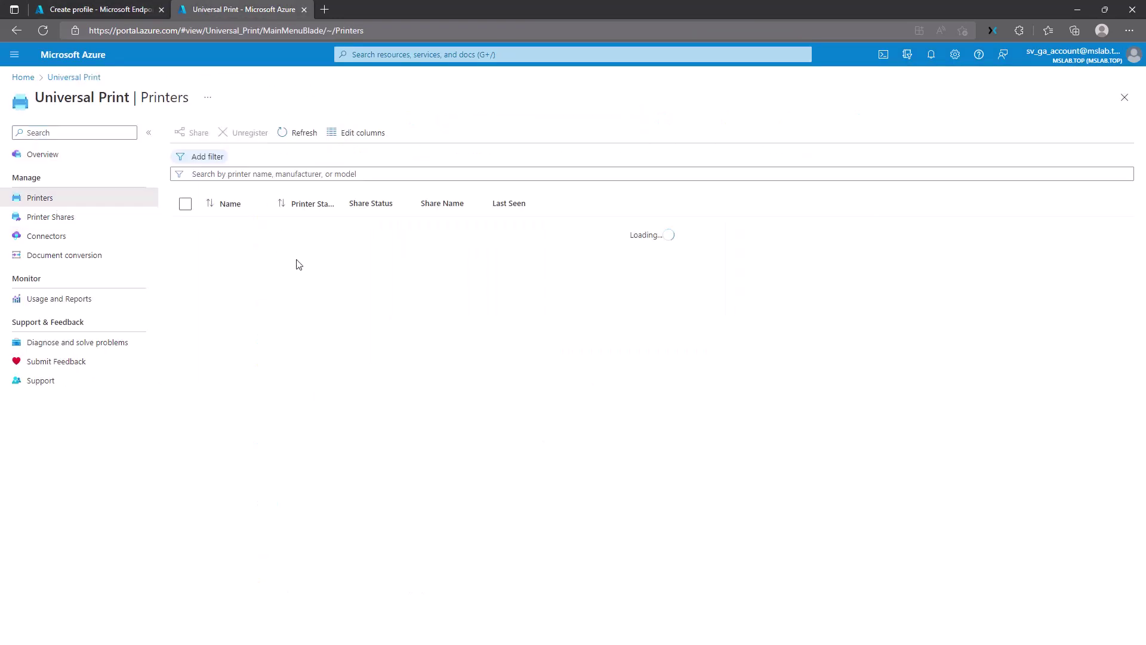
{"action": "left_click", "coordinate": [242, 232]}
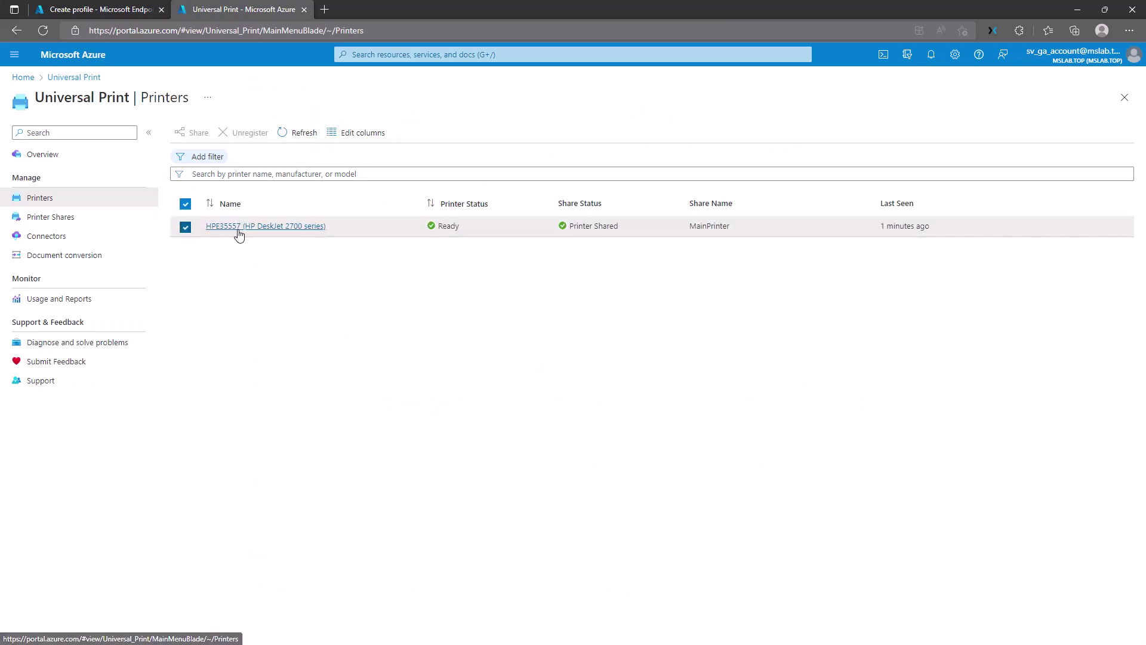
{"action": "left_click", "coordinate": [261, 227]}
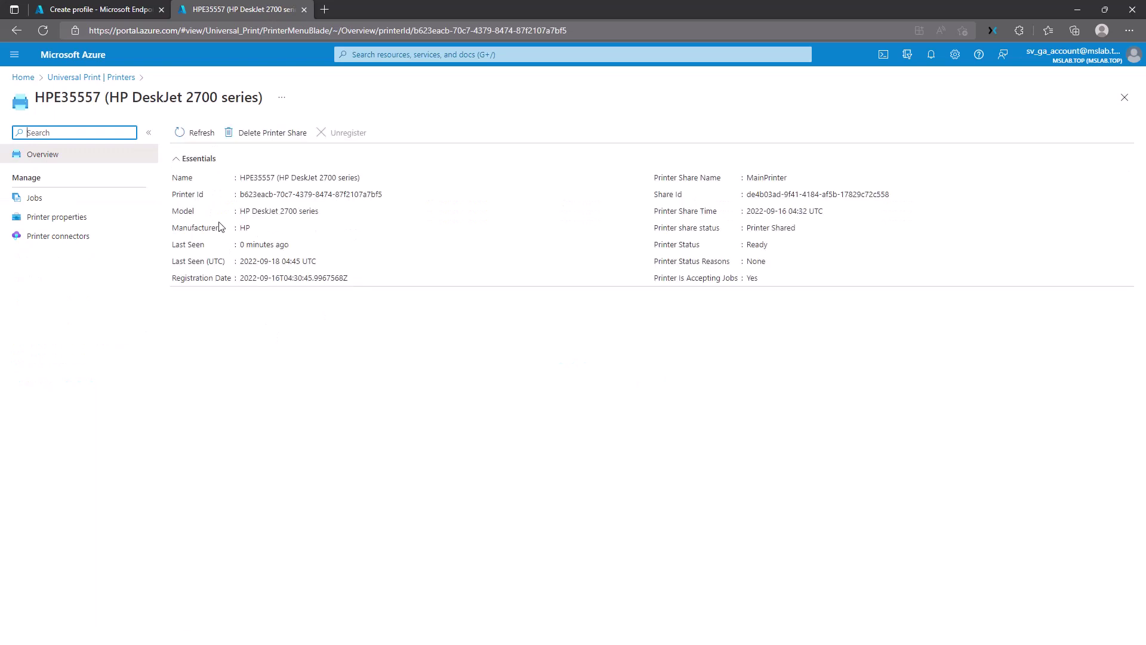
{"action": "left_click_drag", "start_coordinate": [181, 194], "coordinate": [294, 194]}
{"action": "left_click", "coordinate": [392, 194]}
Step: Paste the Printer Id into Cloud Device ID and the printer's Share Id into Shared ID
{"action": "key", "text": "ctrl+shift+Tab"}
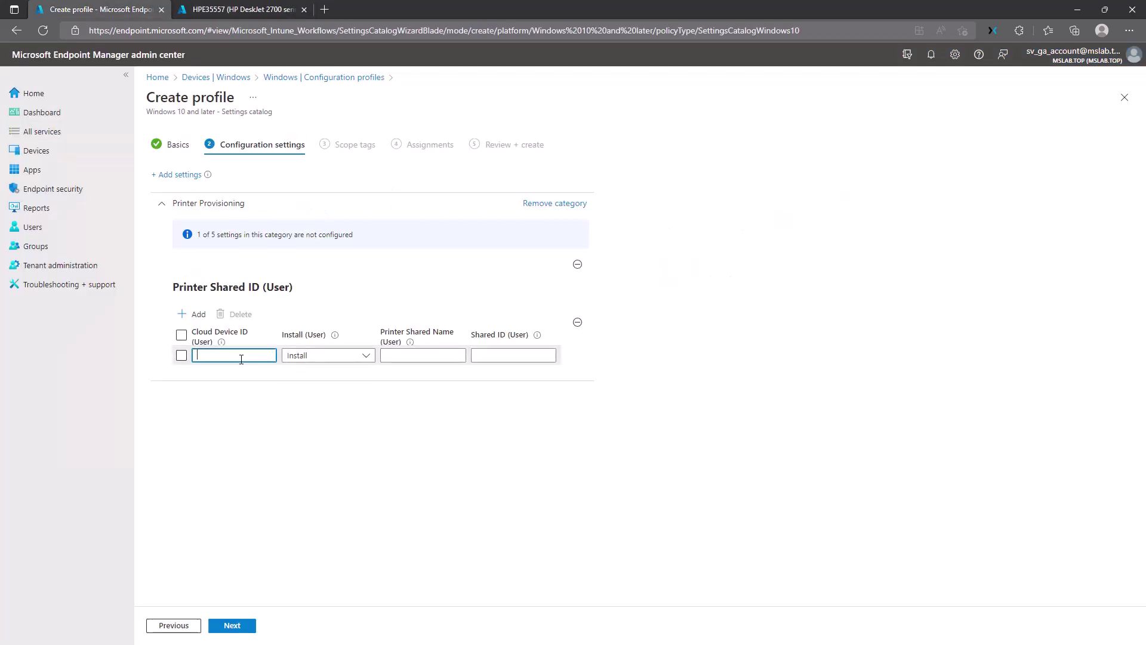
{"action": "left_click", "coordinate": [241, 358]}
{"action": "key", "text": "ctrl+v"}
{"action": "left_click", "coordinate": [488, 386]}
{"action": "key", "text": "ctrl+Tab"}
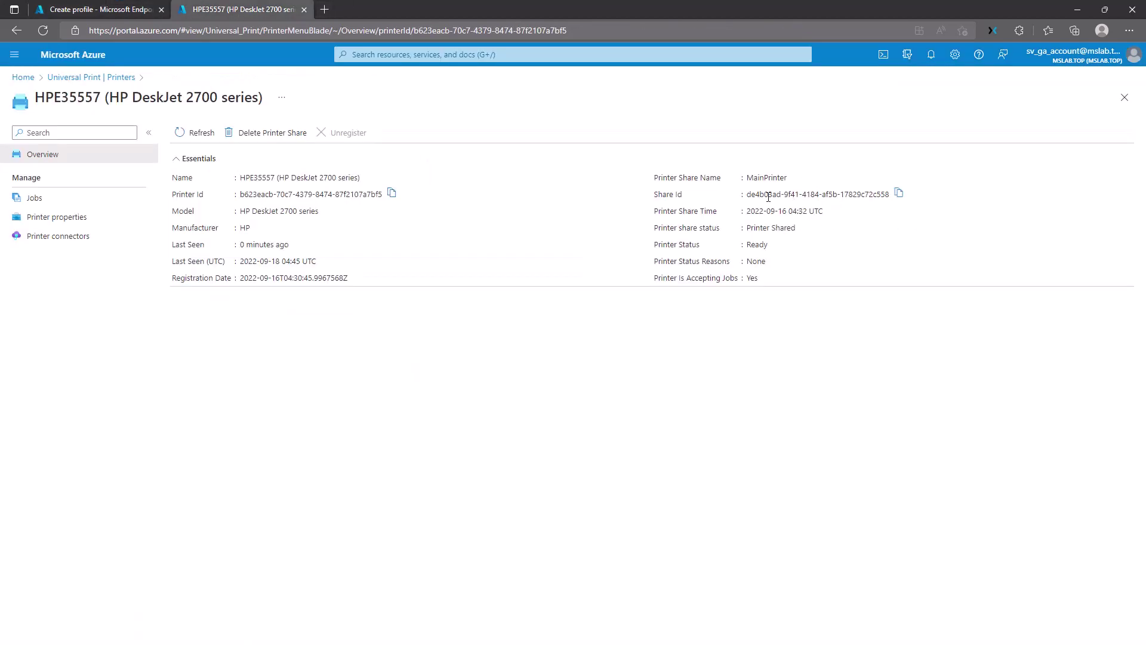
{"action": "left_click", "coordinate": [898, 193]}
{"action": "key", "text": "ctrl+Tab"}
{"action": "key", "text": "ctrl+v"}
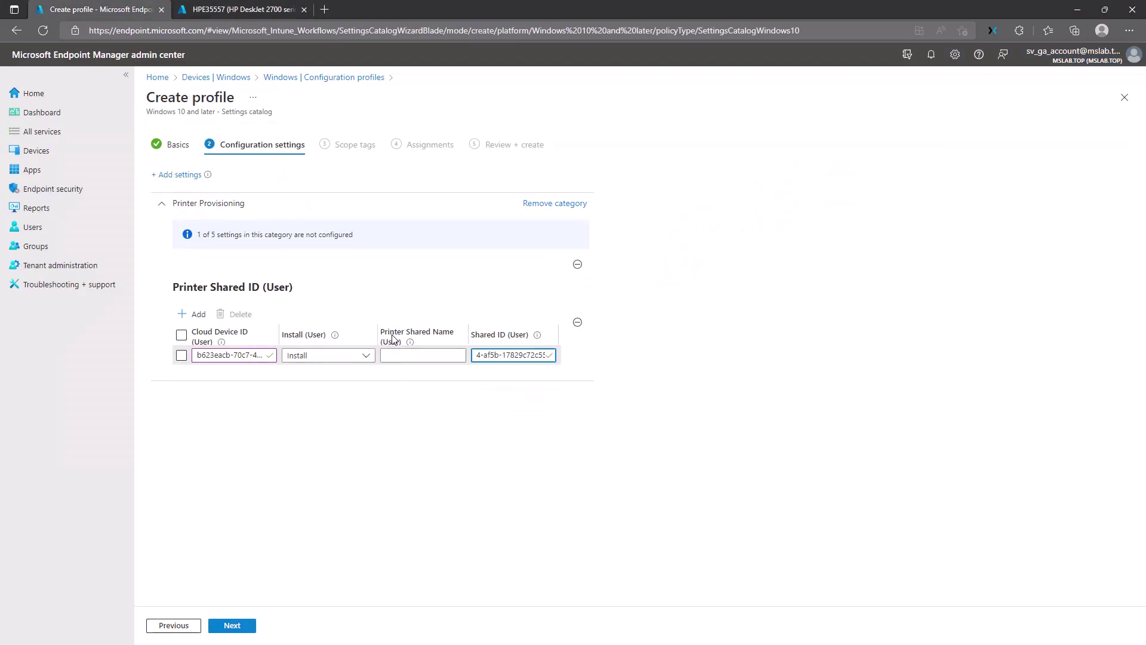
Step: Enter MainPrinter as the Printer Shared Name, keep the Install action, and move to Scope tags
{"action": "left_click", "coordinate": [241, 5]}
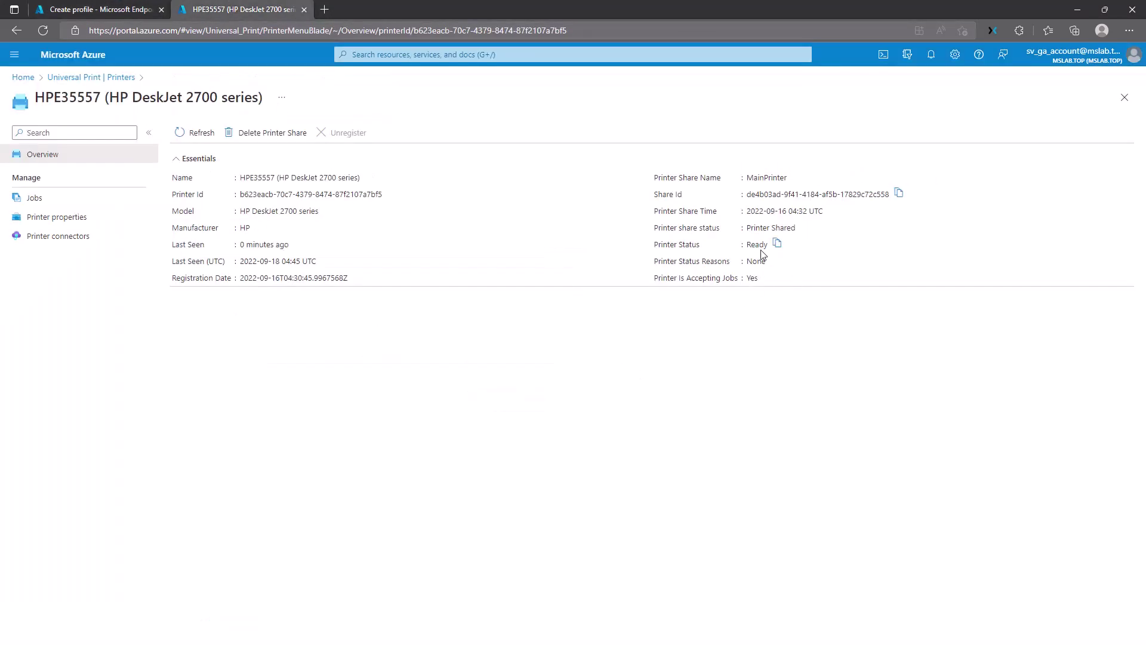
{"action": "left_click", "coordinate": [796, 177]}
{"action": "left_click", "coordinate": [99, 9]}
{"action": "left_click", "coordinate": [387, 355]}
{"action": "key", "text": "ctrl+v"}
{"action": "left_click", "coordinate": [366, 358]}
{"action": "left_click", "coordinate": [332, 402]}
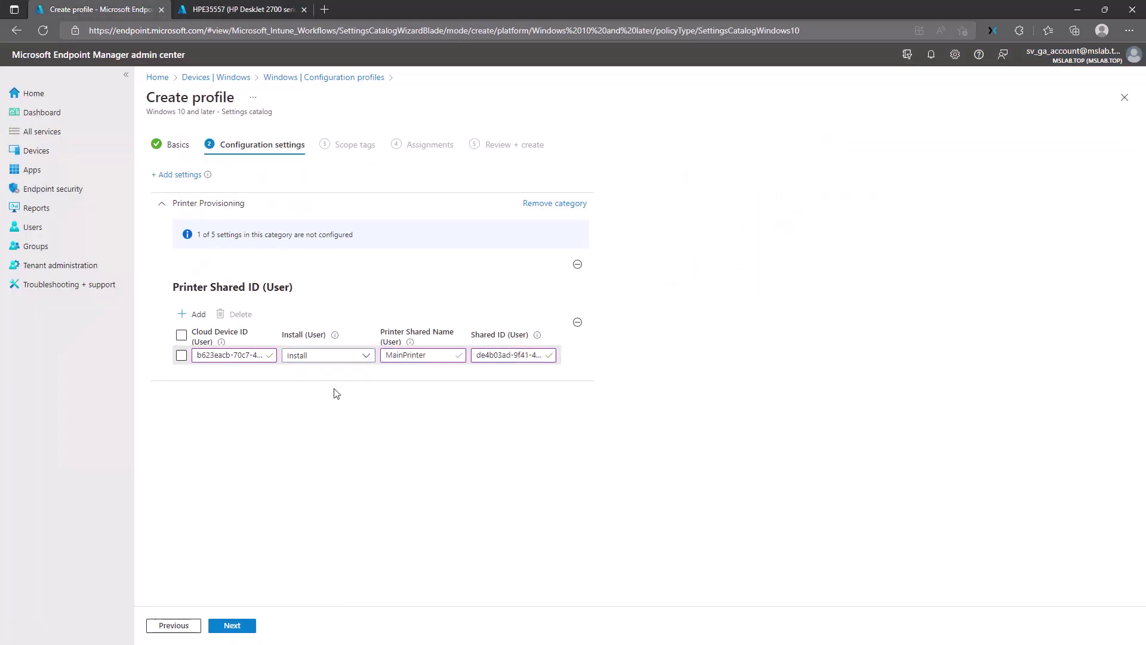
{"action": "left_click", "coordinate": [226, 631]}
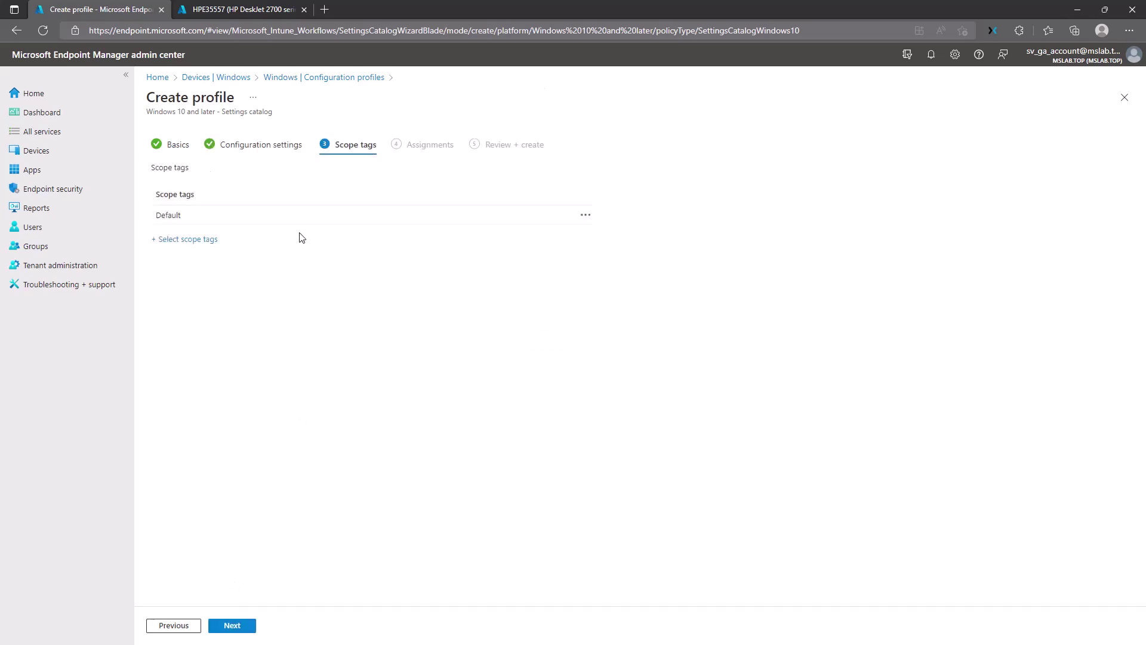
Step: Keep the Default scope tag and include the GTG_UserGroups_OnlyStandardUsers group, found by searching 'standar'
{"action": "left_click", "coordinate": [233, 625]}
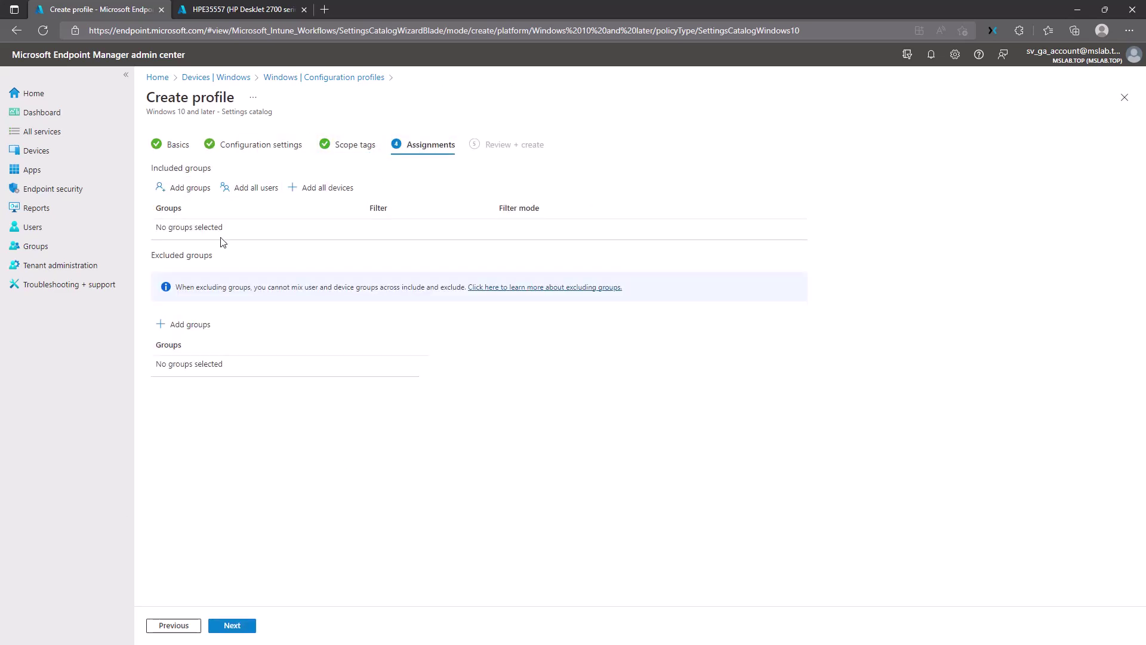
{"action": "left_click", "coordinate": [189, 188]}
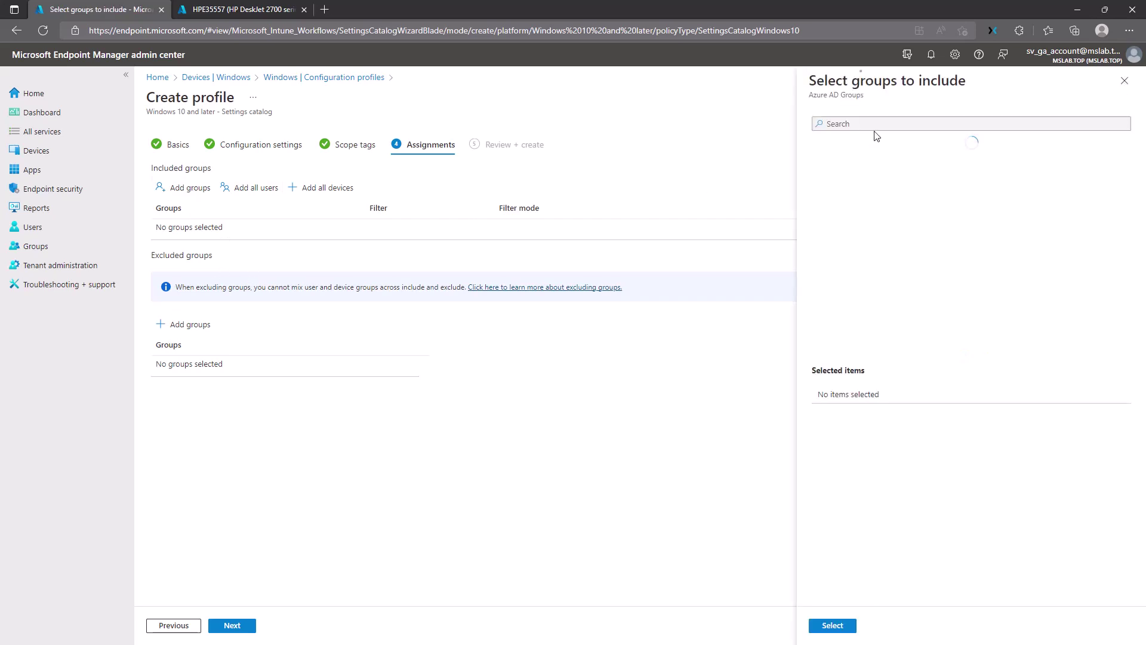
{"action": "left_click", "coordinate": [873, 124]}
{"action": "type", "text": "standar"}
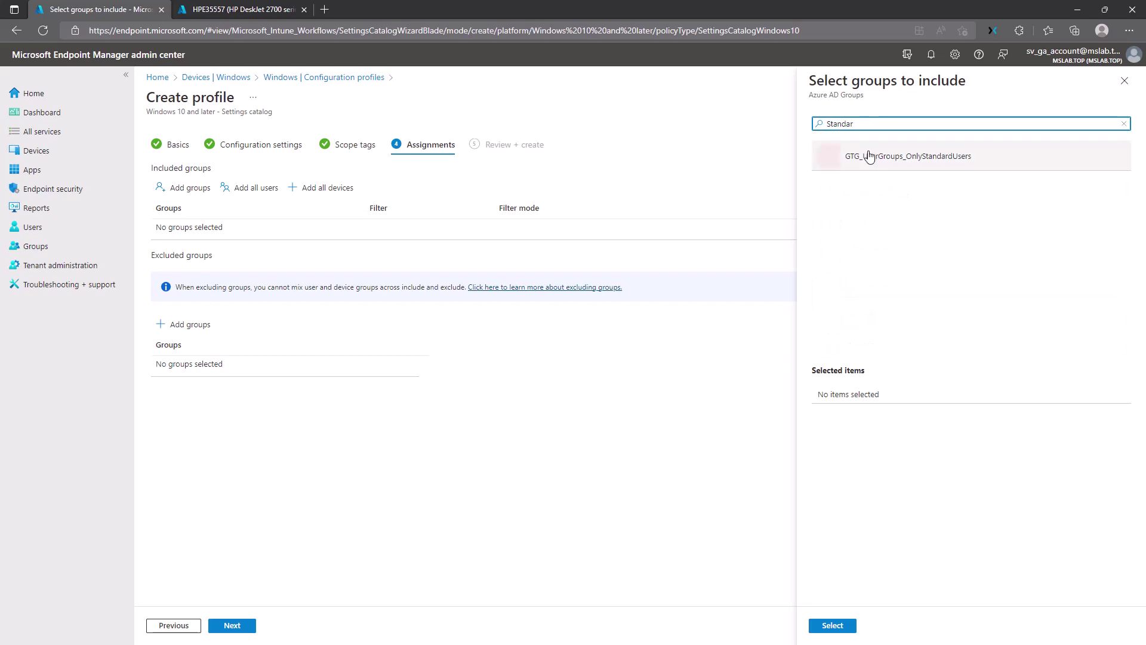
{"action": "left_click", "coordinate": [866, 164]}
{"action": "left_click", "coordinate": [850, 625]}
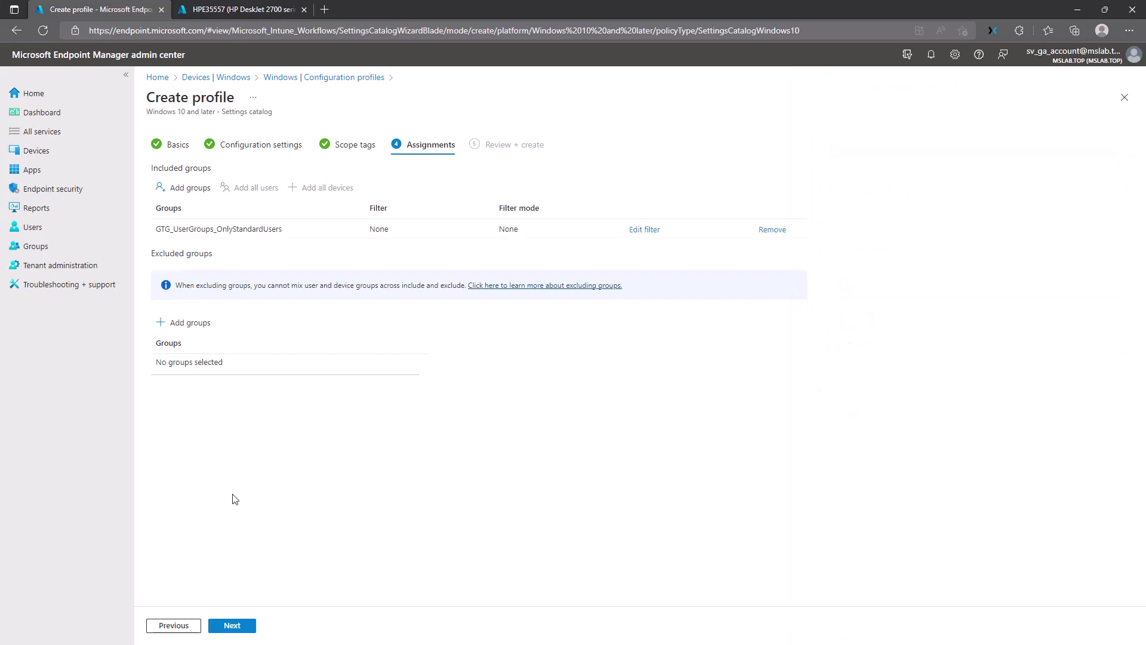
{"action": "left_click", "coordinate": [242, 623]}
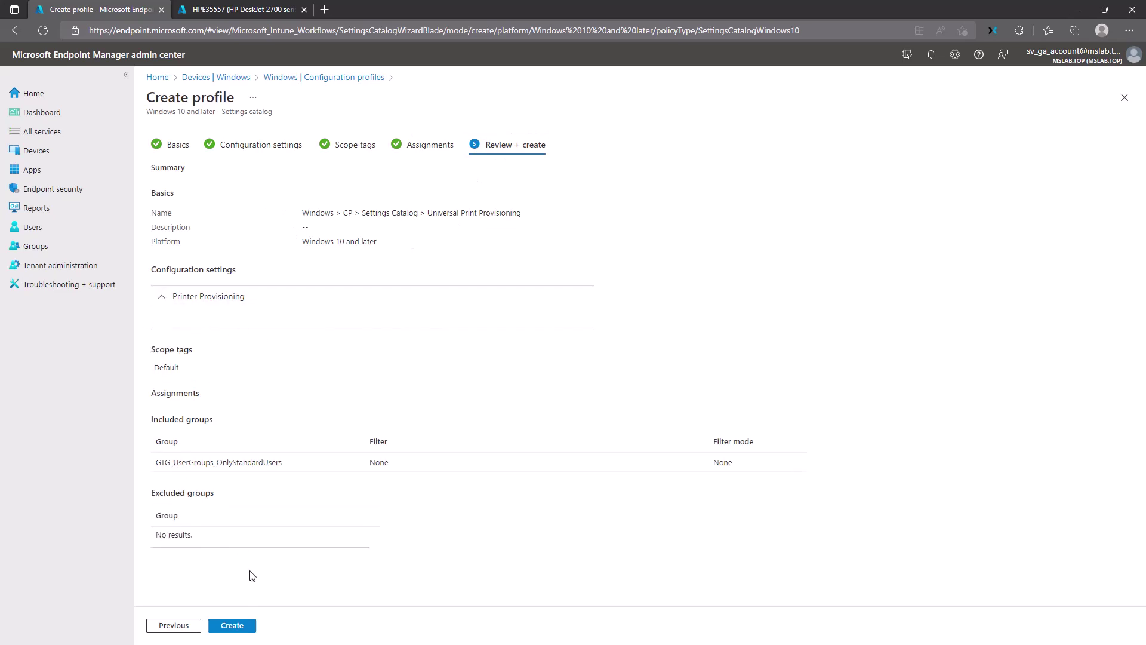
Step: Create the Universal Print Provisioning Settings Catalog profile from the Review + create page
{"action": "left_click", "coordinate": [226, 625]}
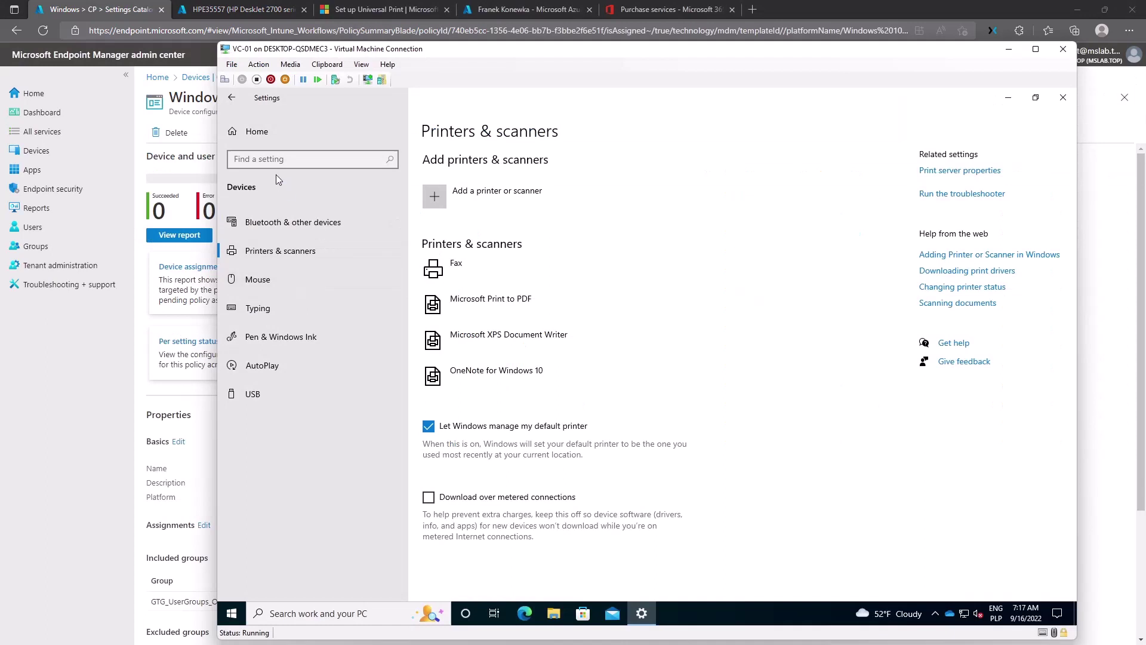
Step: Start a device sync with MSLab.top from the Azure AD work account's info page
{"action": "left_click", "coordinate": [270, 131]}
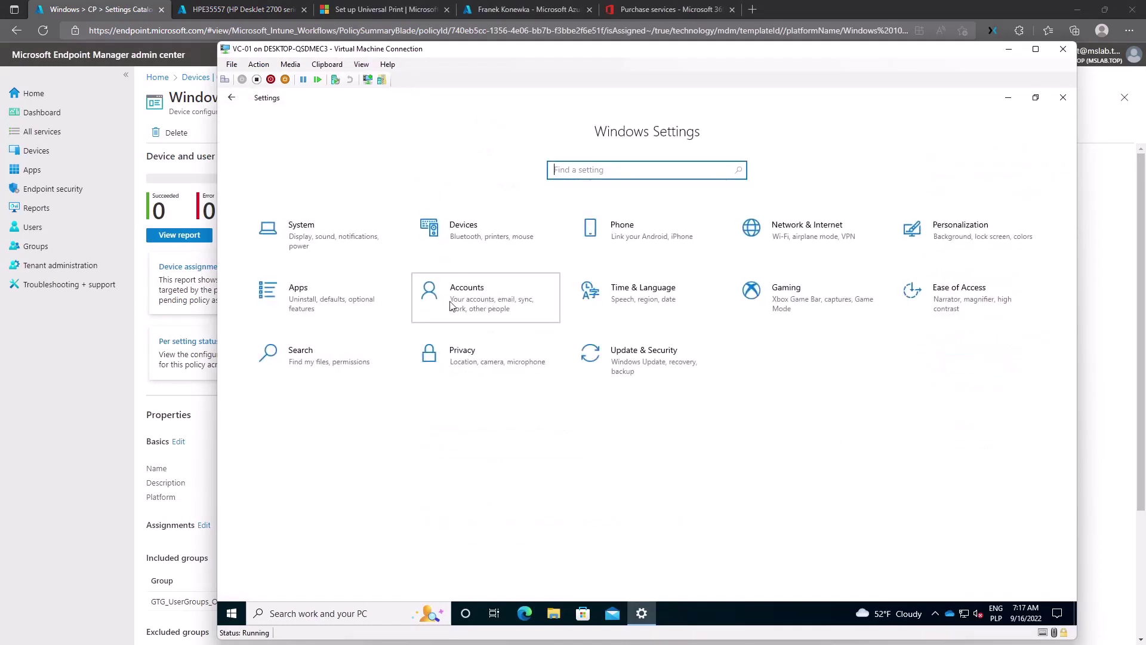
{"action": "left_click", "coordinate": [467, 294]}
{"action": "left_click", "coordinate": [284, 315]}
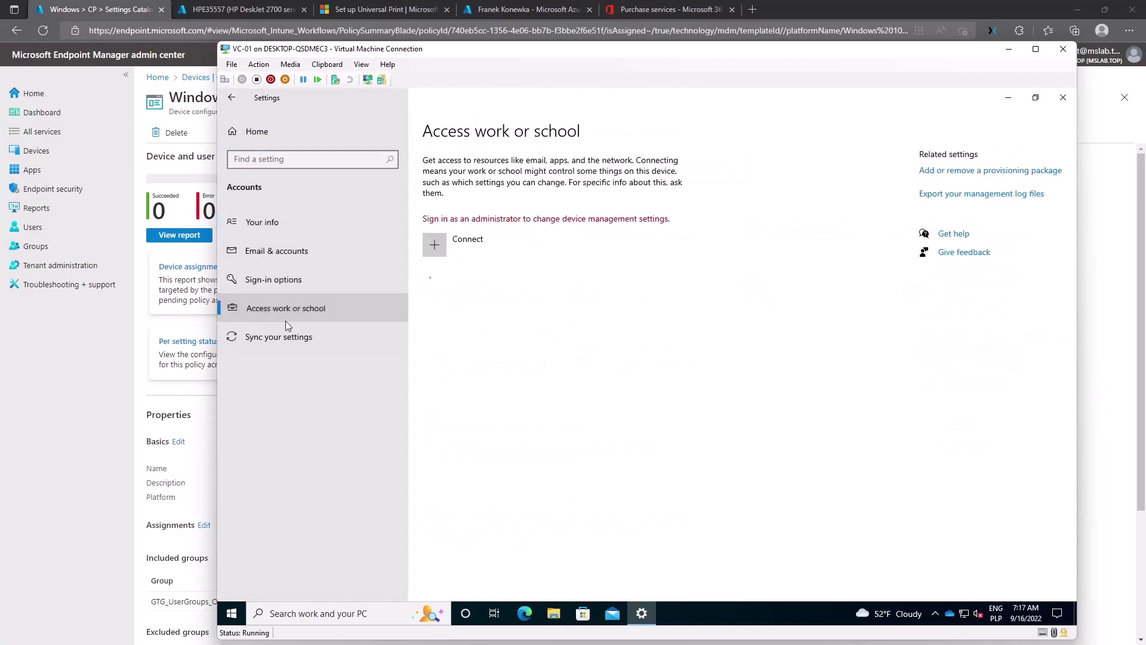
{"action": "left_click", "coordinate": [525, 290]}
{"action": "left_click", "coordinate": [656, 330]}
{"action": "scroll", "coordinate": [289, 457], "scroll_direction": "down", "scroll_amount": 5}
{"action": "left_click", "coordinate": [259, 470]}
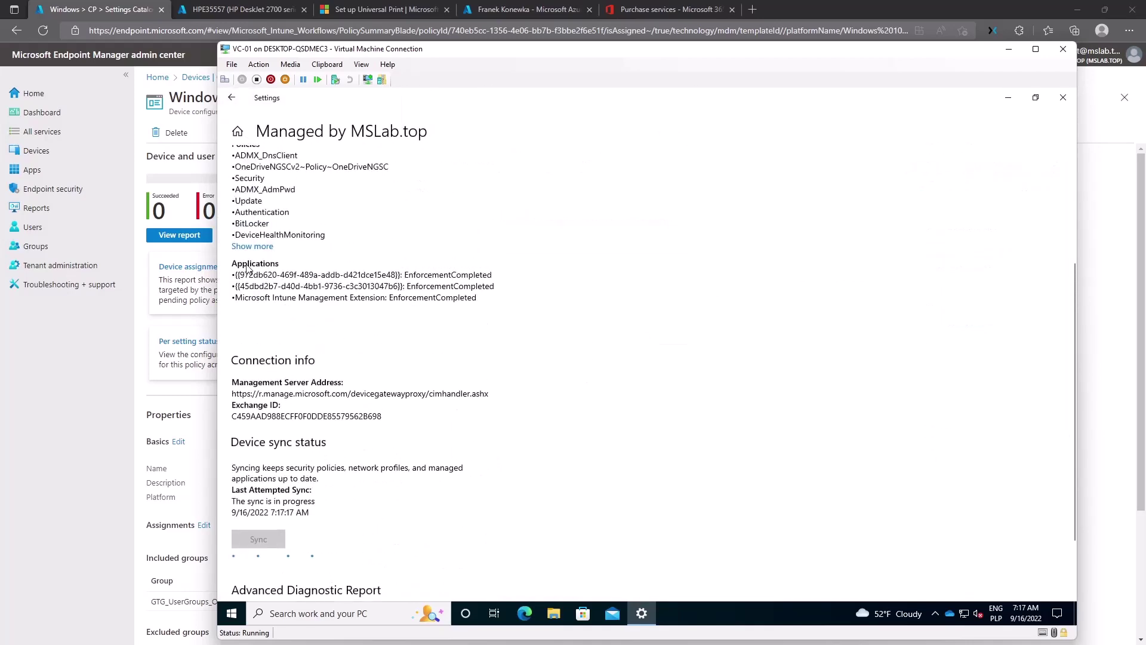
Step: Expand the full list of managed policies and review the applied policy names
{"action": "left_click", "coordinate": [246, 246]}
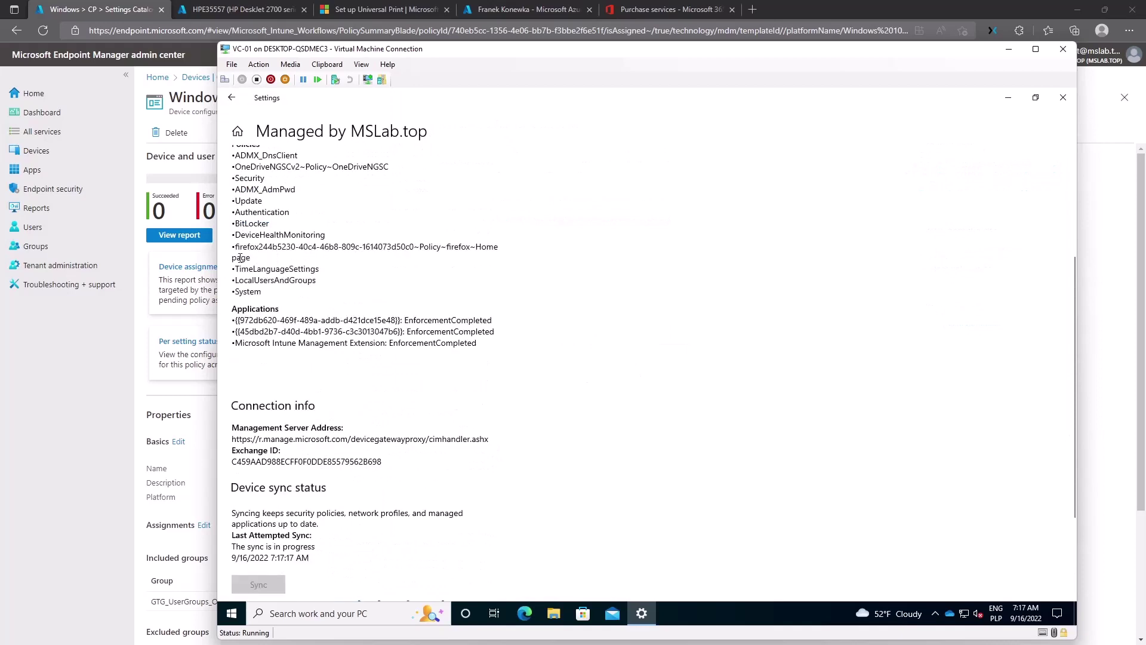
{"action": "left_click_drag", "start_coordinate": [237, 269], "coordinate": [289, 269]}
{"action": "scroll", "coordinate": [292, 293], "scroll_direction": "up", "scroll_amount": 2}
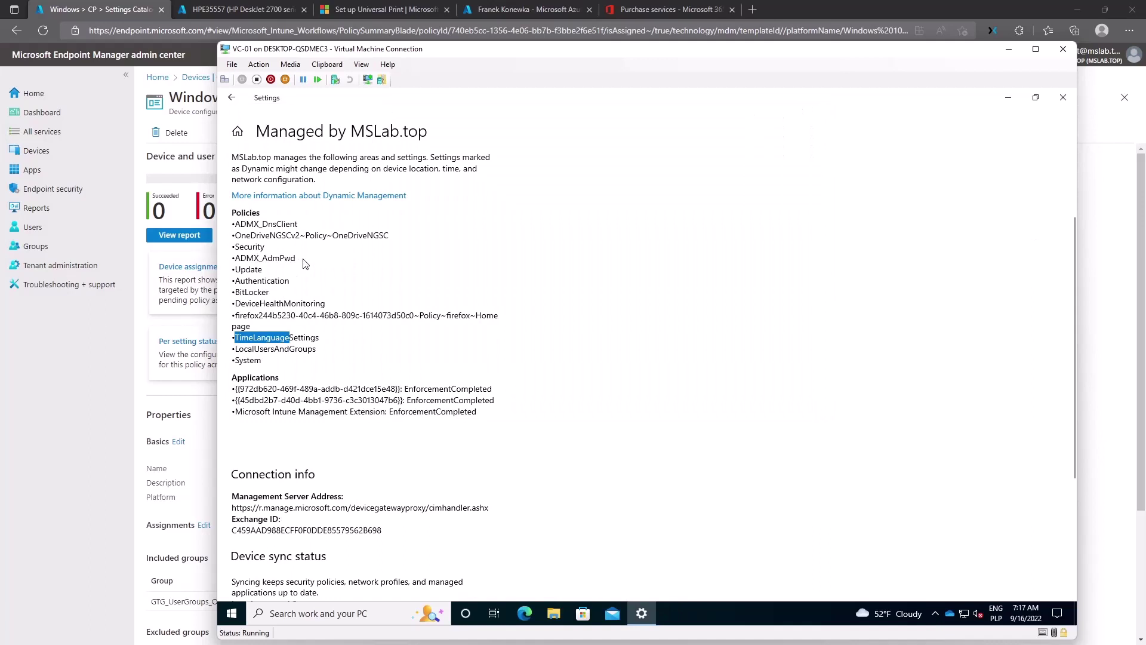
{"action": "left_click", "coordinate": [304, 304]}
{"action": "left_click_drag", "start_coordinate": [376, 334], "coordinate": [389, 343]}
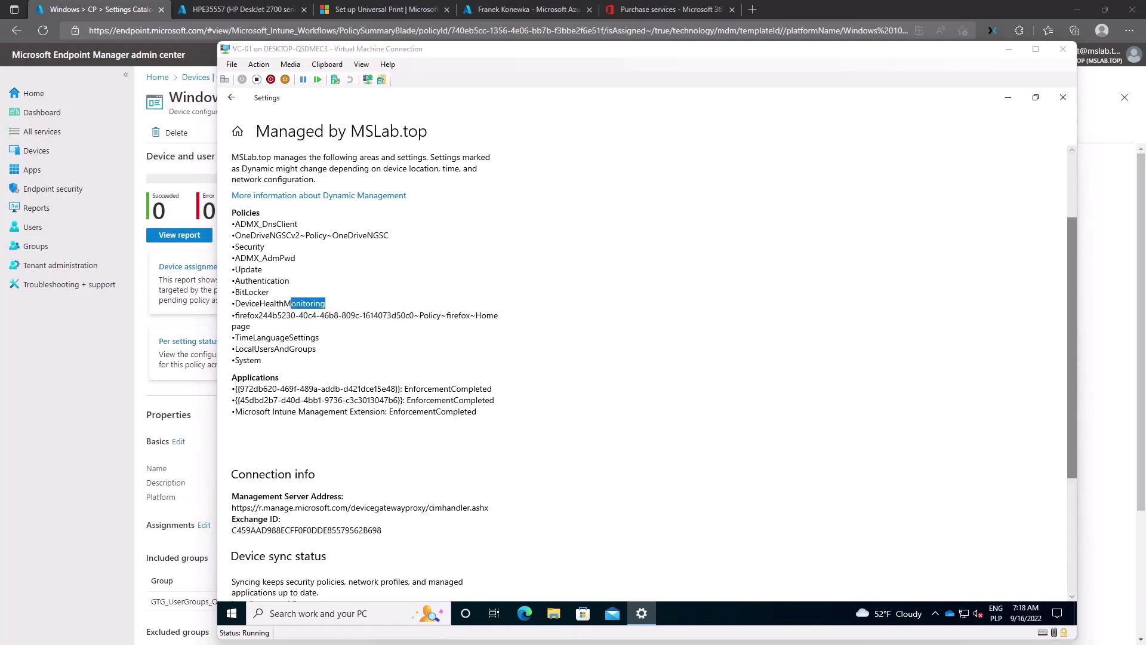
Step: Check that MainPrinter now appears in Devices > Printers & scanners and view its management page
{"action": "left_click", "coordinate": [232, 98]}
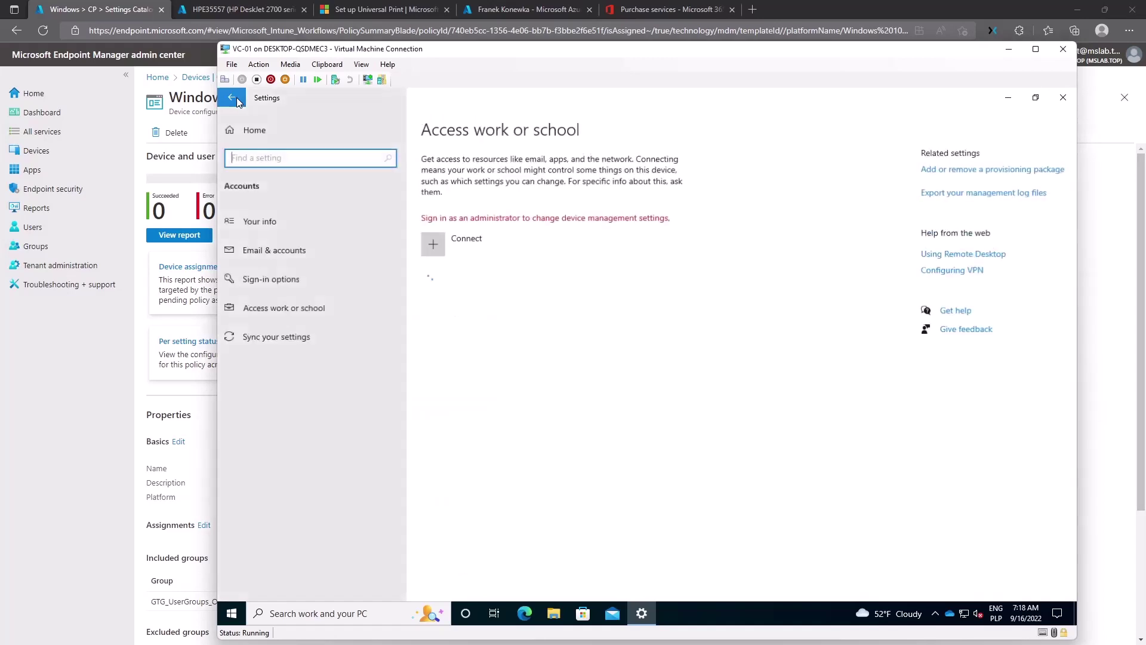
{"action": "left_click", "coordinate": [280, 122]}
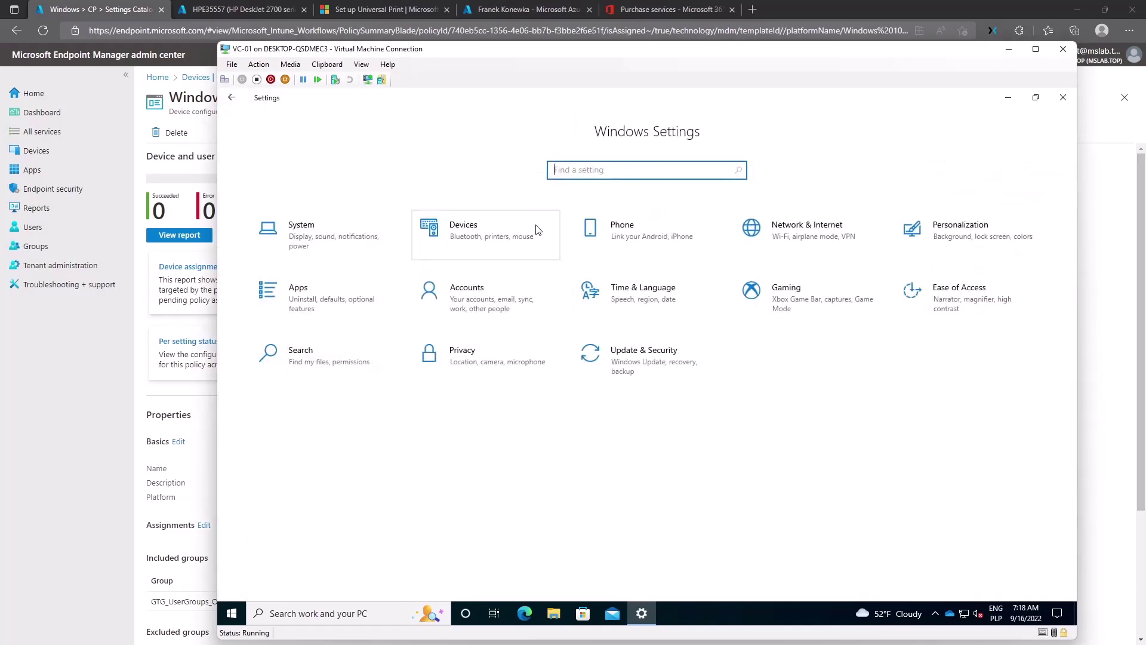
{"action": "left_click", "coordinate": [493, 225]}
{"action": "left_click", "coordinate": [308, 249]}
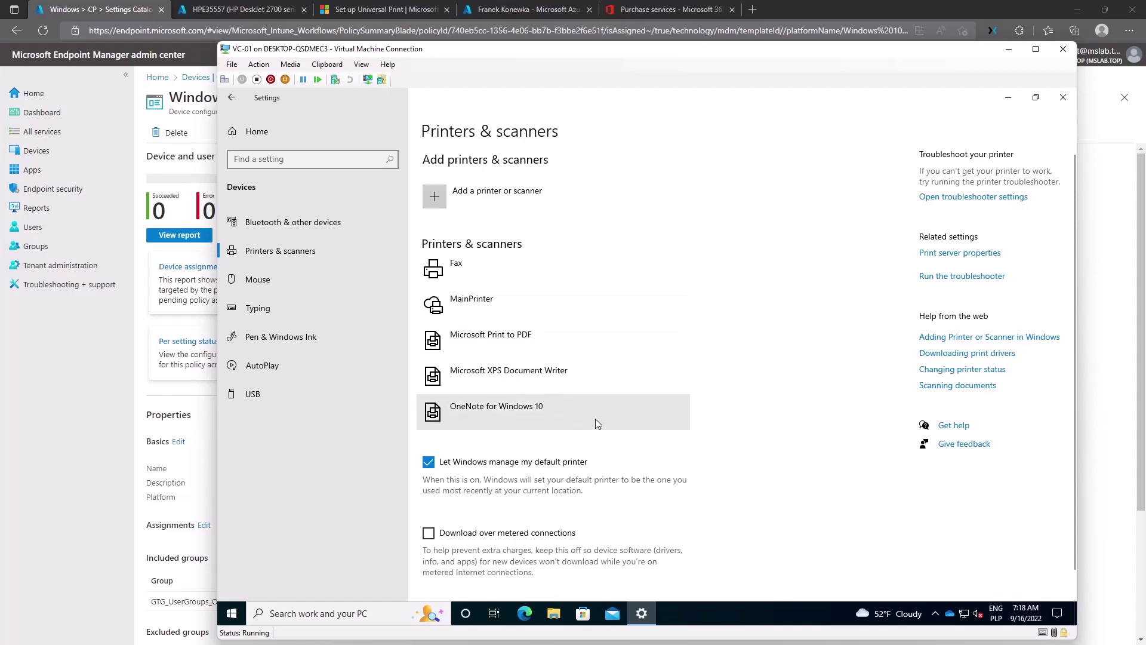
{"action": "left_click", "coordinate": [493, 295]}
{"action": "left_click", "coordinate": [578, 343]}
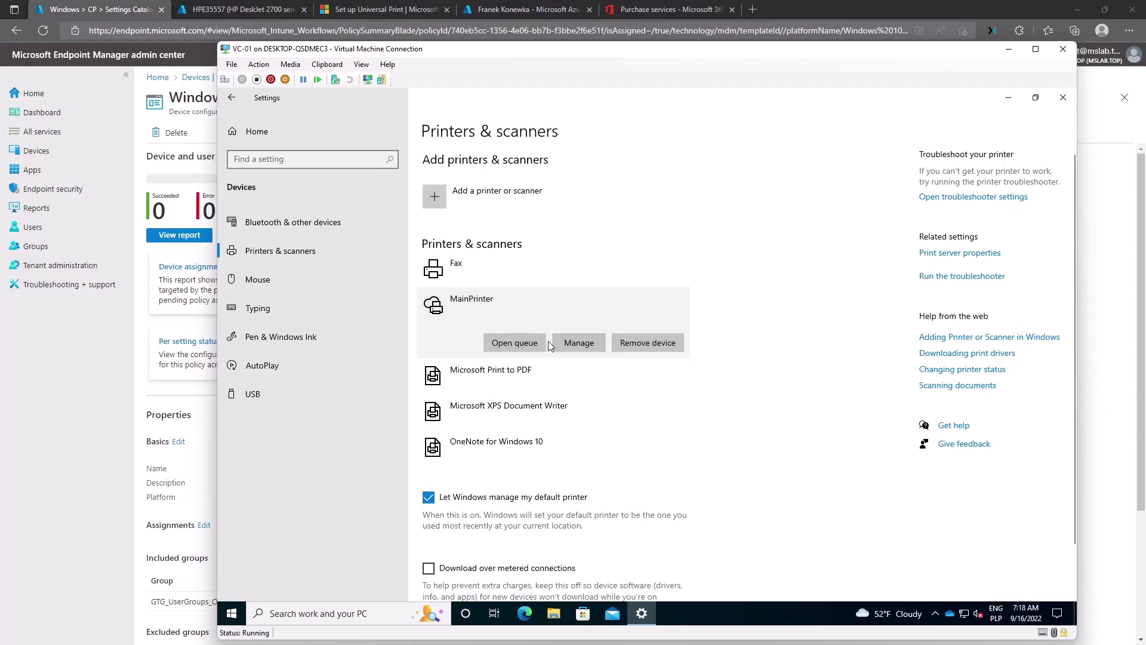
{"action": "left_click", "coordinate": [232, 98]}
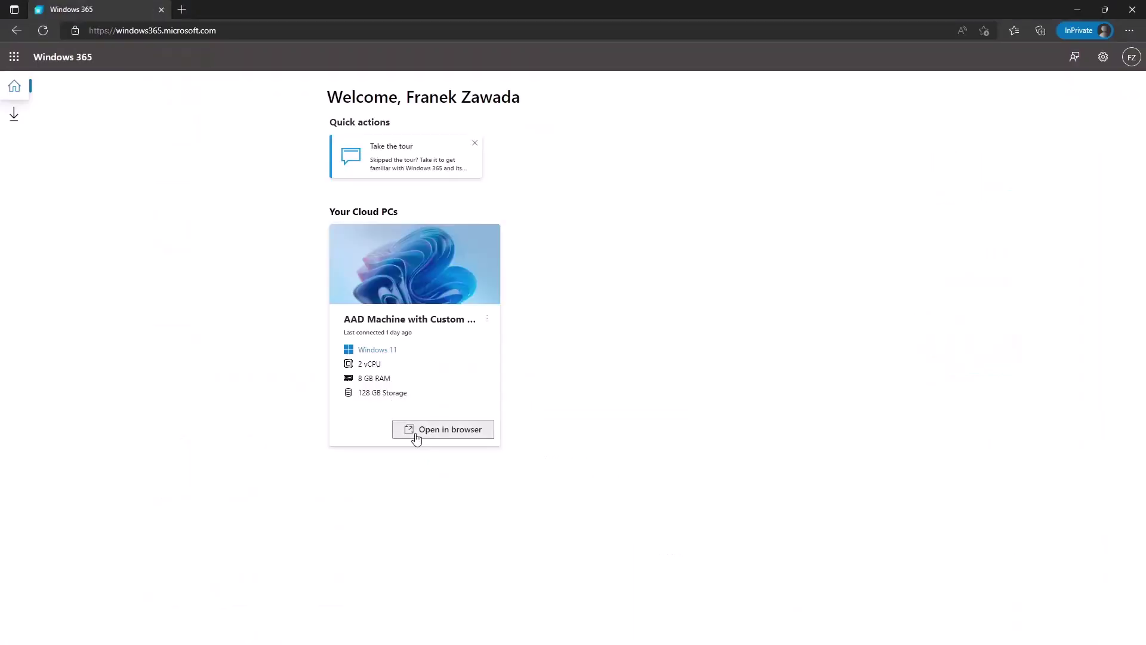
Step: Connect to the AAD Machine with Custom Image Cloud PC in the browser with printer redirection and sign in with the account password
{"action": "left_click", "coordinate": [417, 430]}
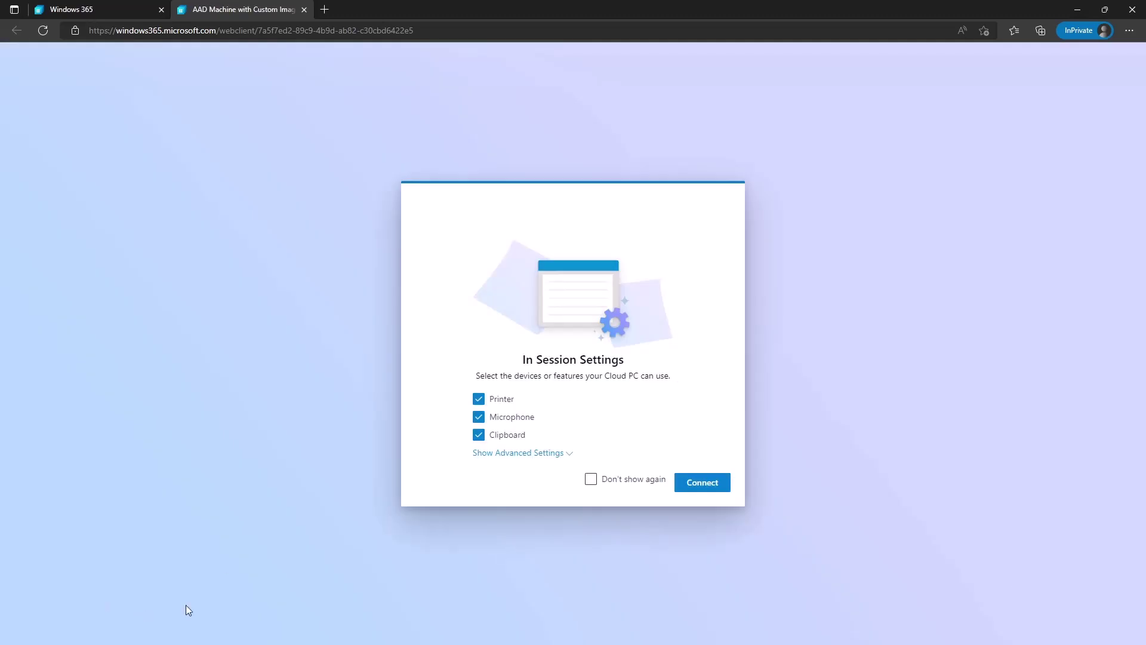
{"action": "left_click", "coordinate": [690, 486]}
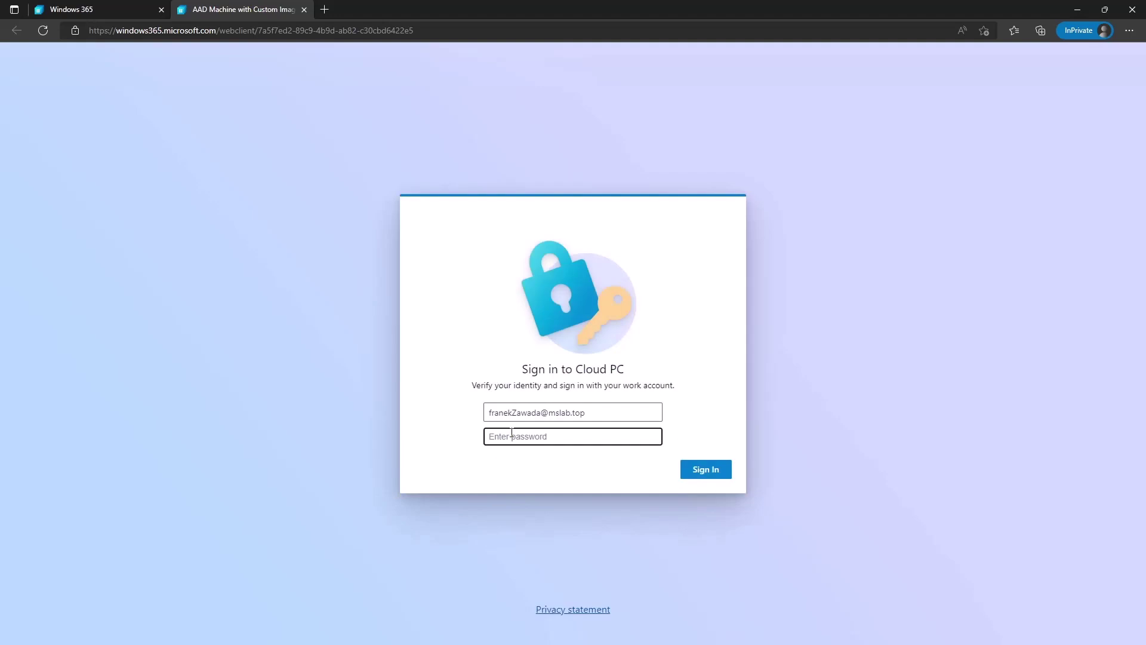
{"action": "type", "text": "••••••••"}
{"action": "key", "text": "Return"}
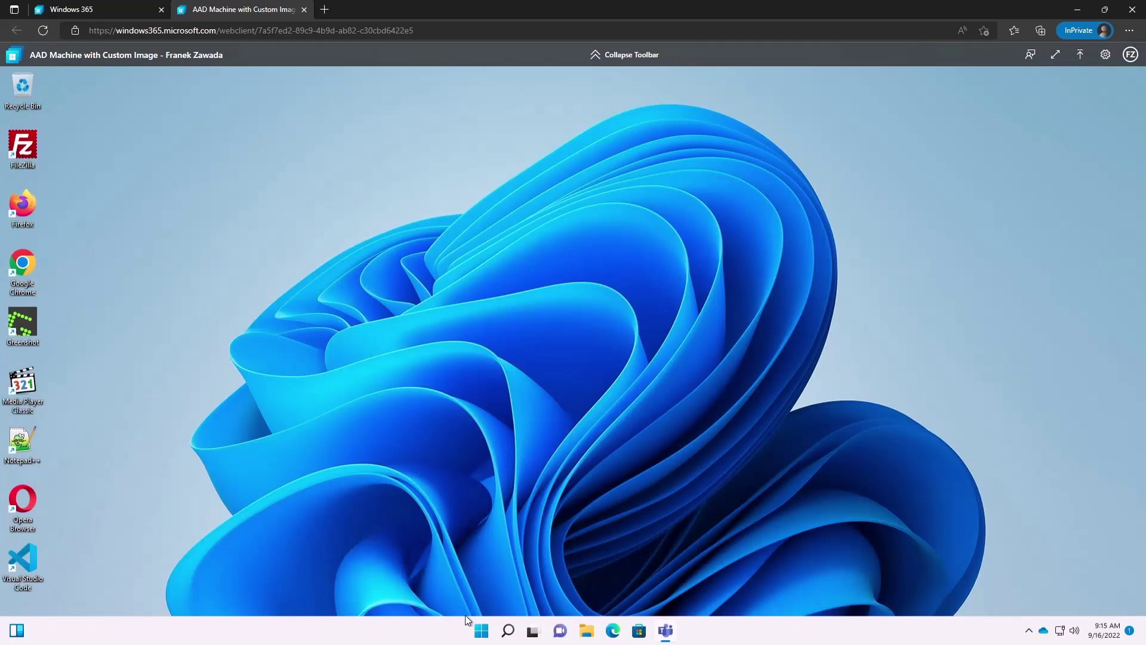
Step: Launch Settings on the Cloud PC, dismiss Teams, and view MainPrinter under Bluetooth & devices > Printers & scanners
{"action": "left_click", "coordinate": [482, 628]}
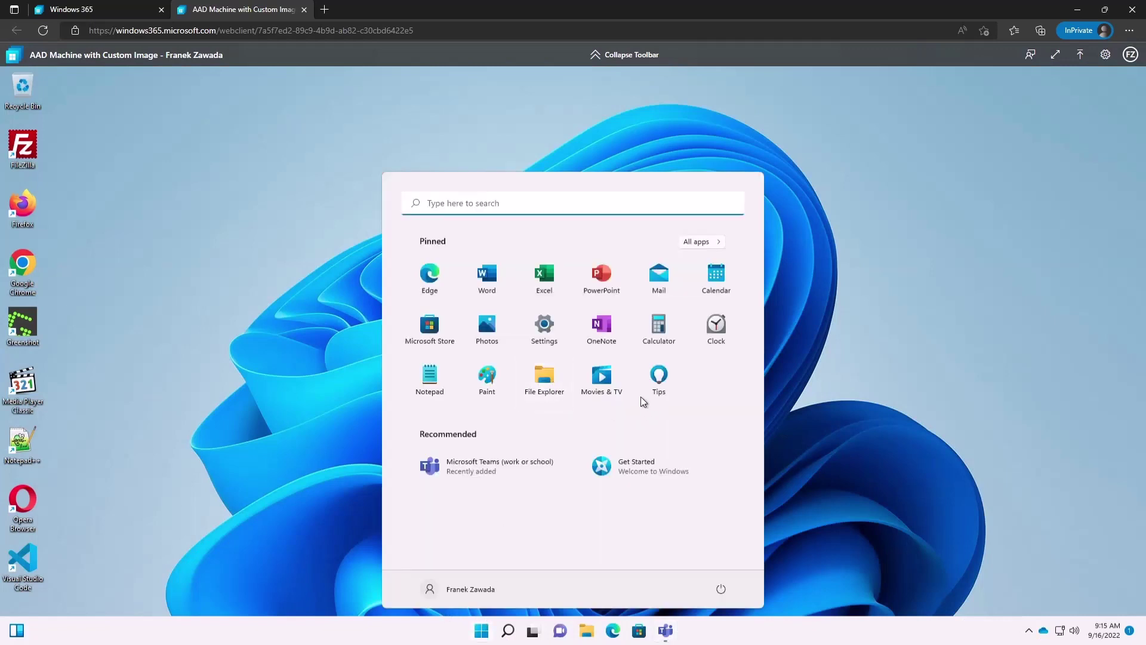
{"action": "left_click", "coordinate": [543, 326]}
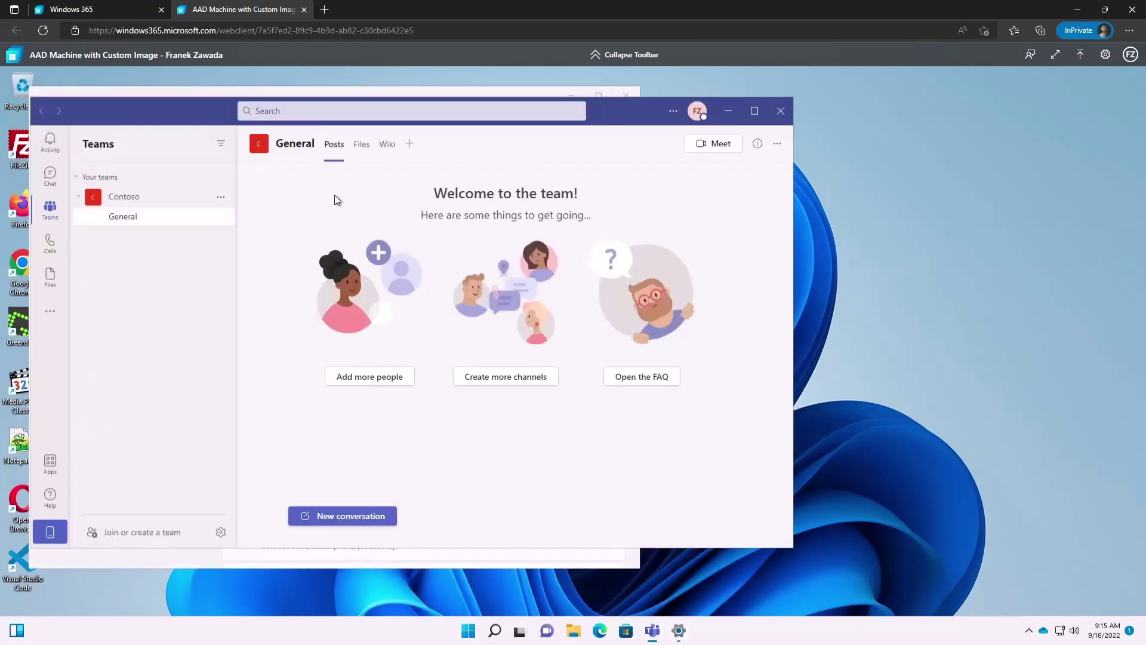
{"action": "left_click", "coordinate": [780, 116]}
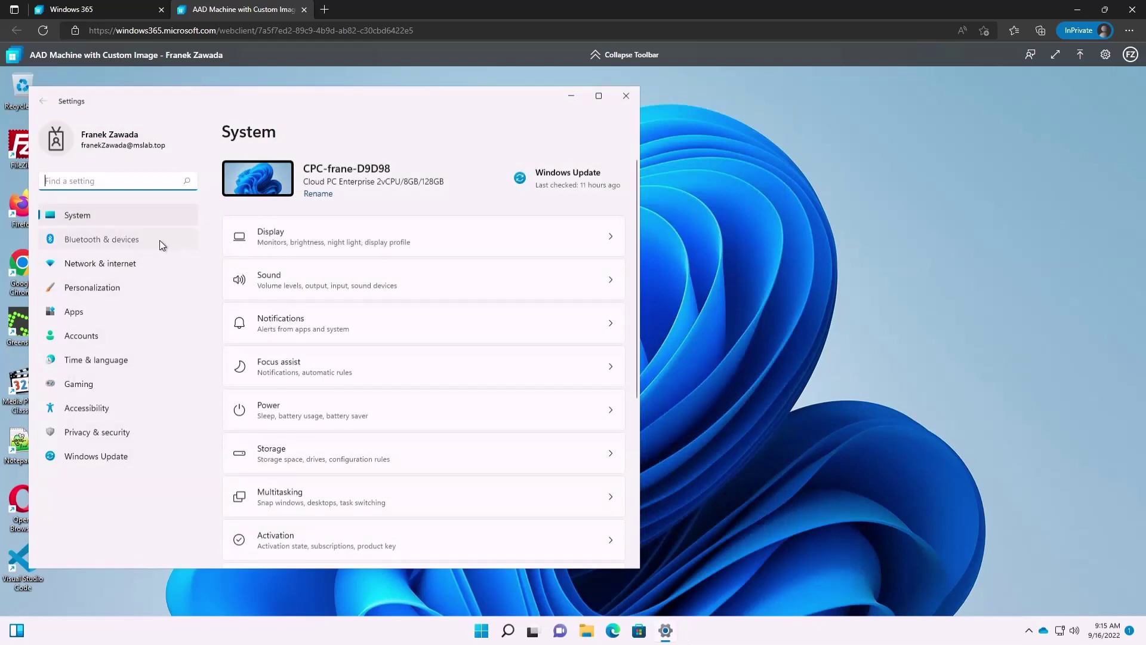
{"action": "left_click", "coordinate": [130, 241]}
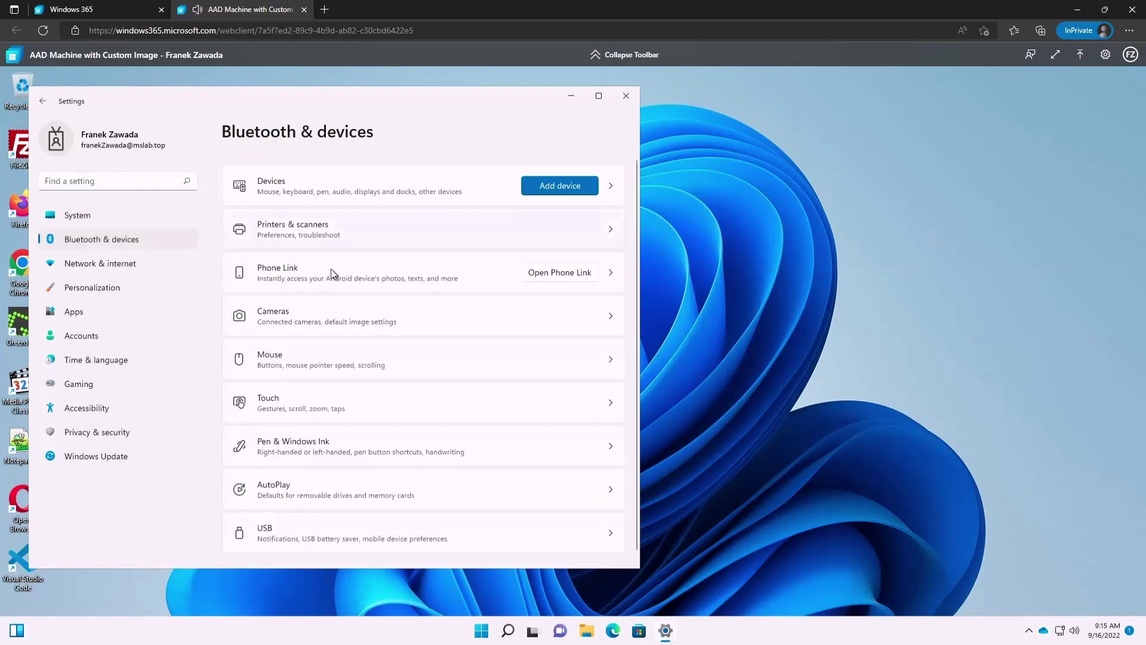
{"action": "left_click", "coordinate": [328, 232]}
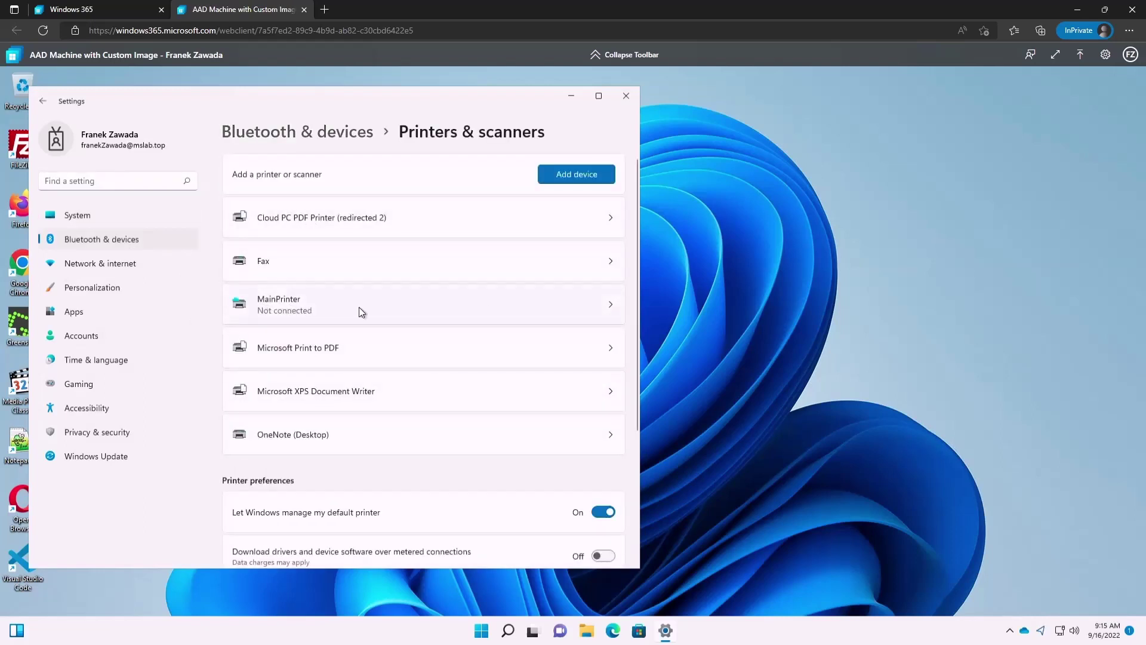
{"action": "left_click", "coordinate": [443, 302]}
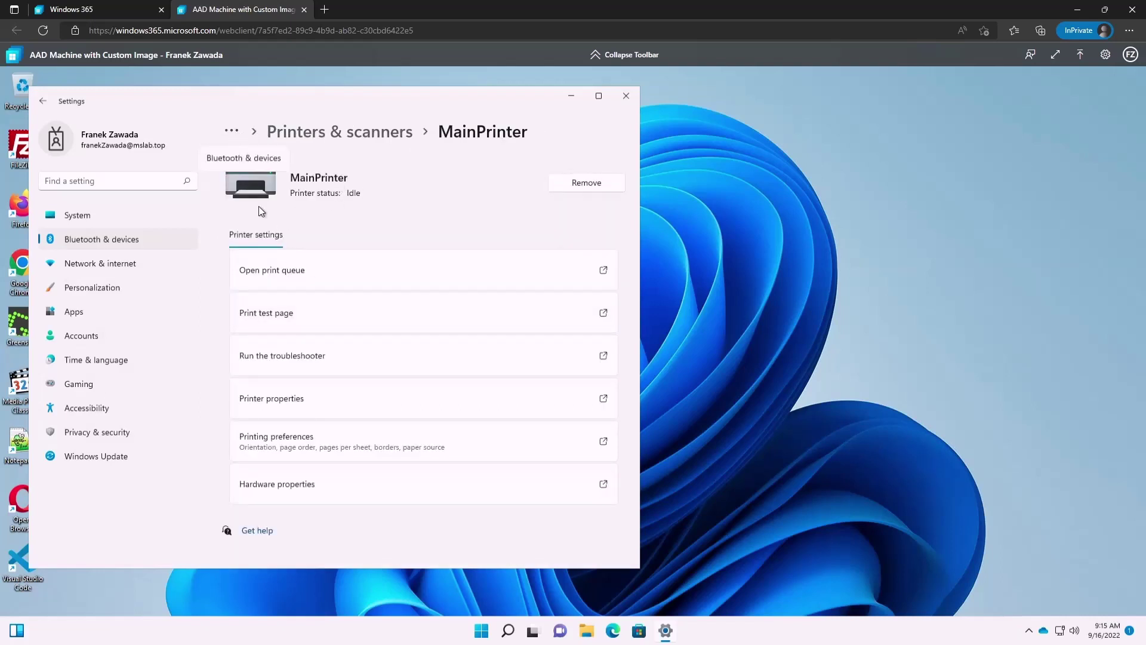
{"action": "left_click", "coordinate": [289, 132]}
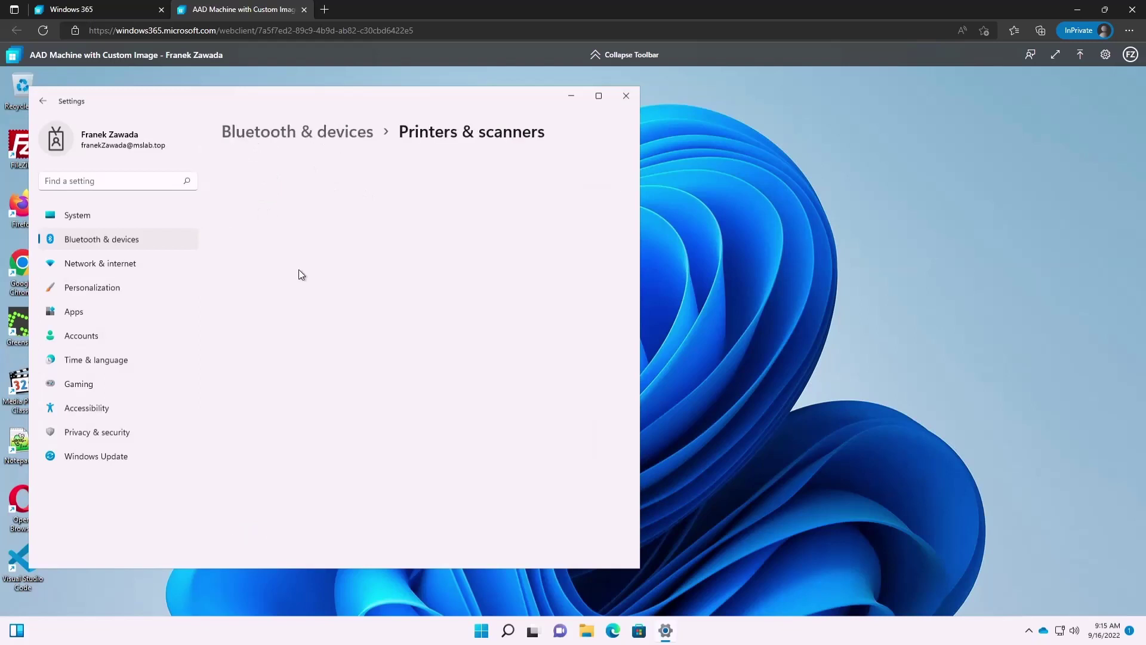